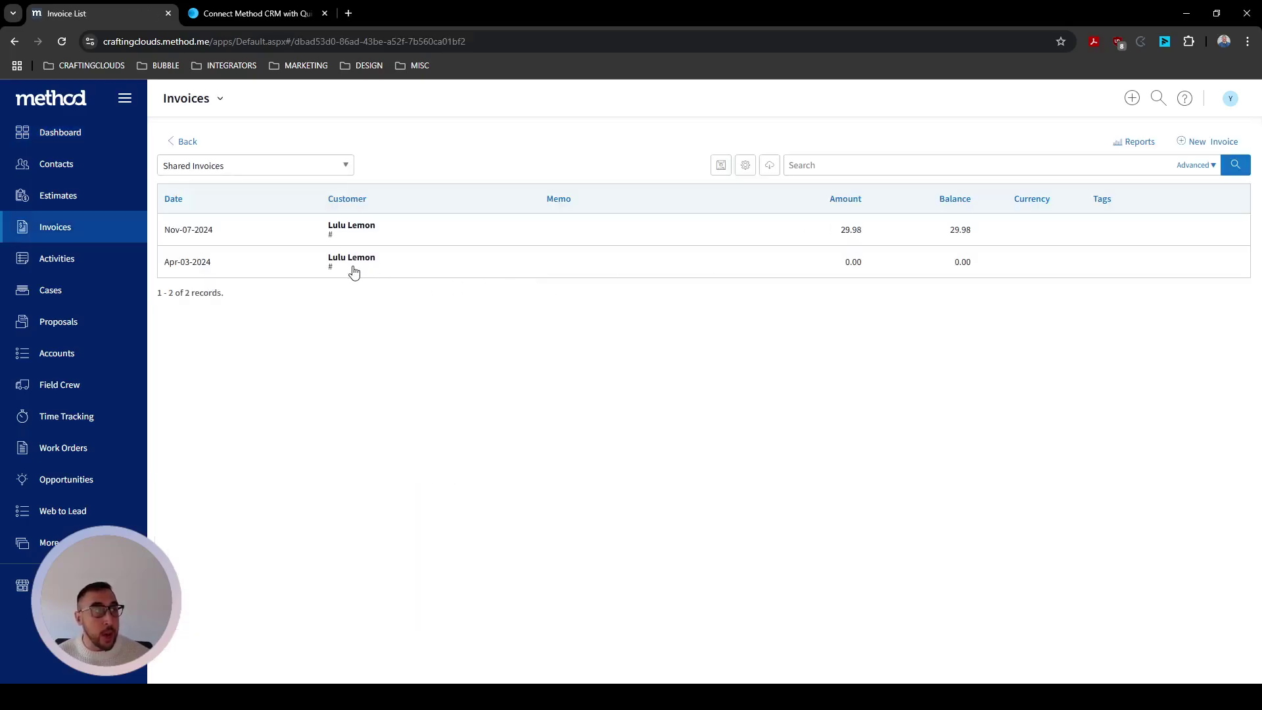
# Step: Start a new invoice with Knight Nets Inc. as the customer
pyautogui.click(1216, 142)
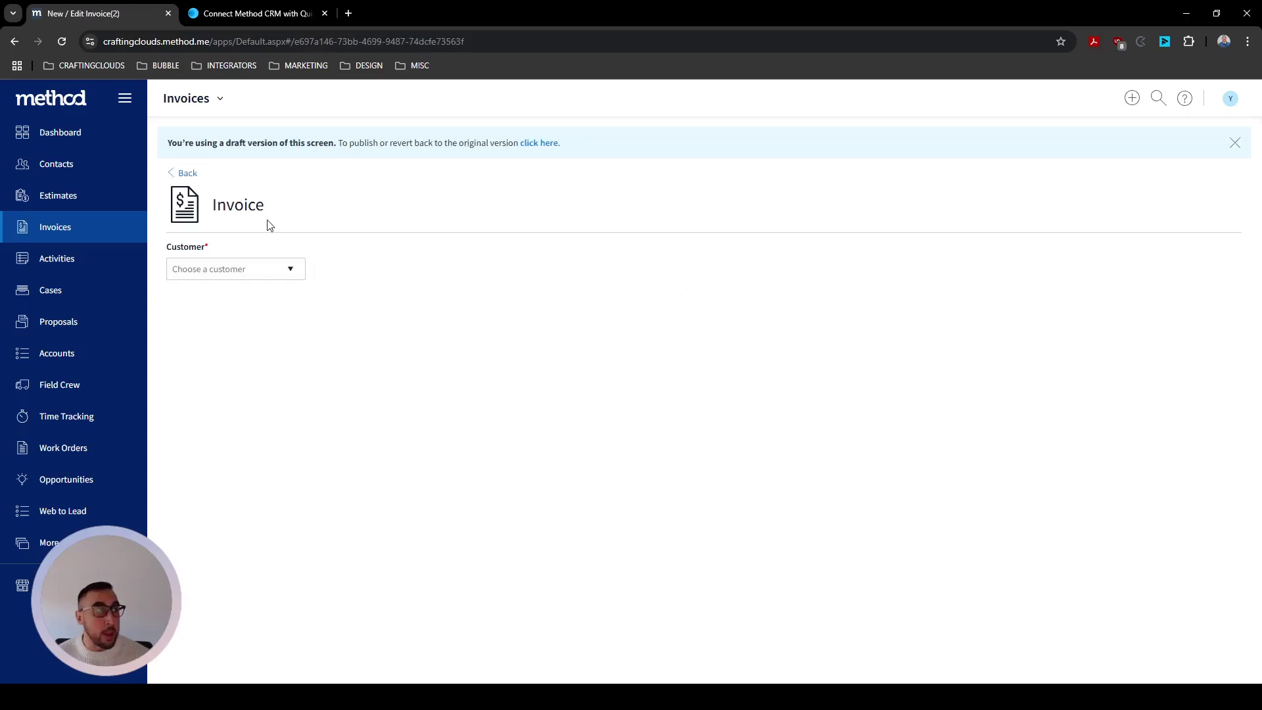
pyautogui.click(290, 280)
pyautogui.click(220, 361)
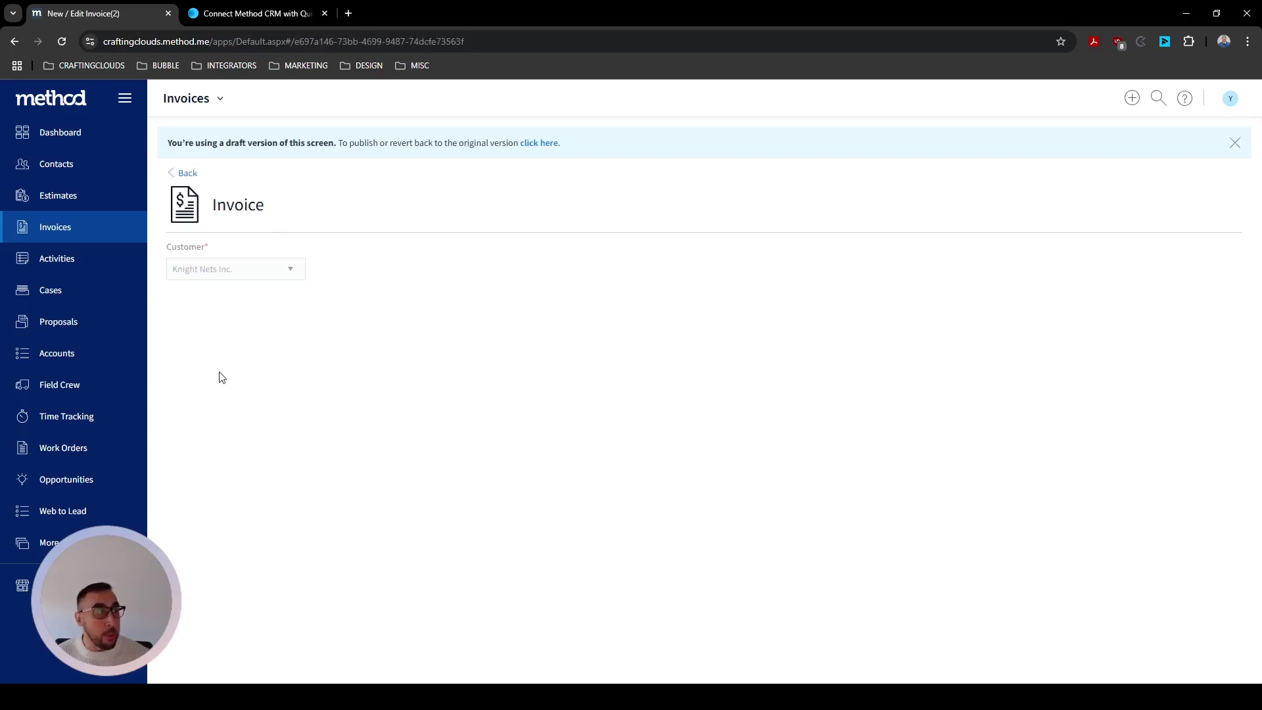
pyautogui.scroll(-4, 322, 380)
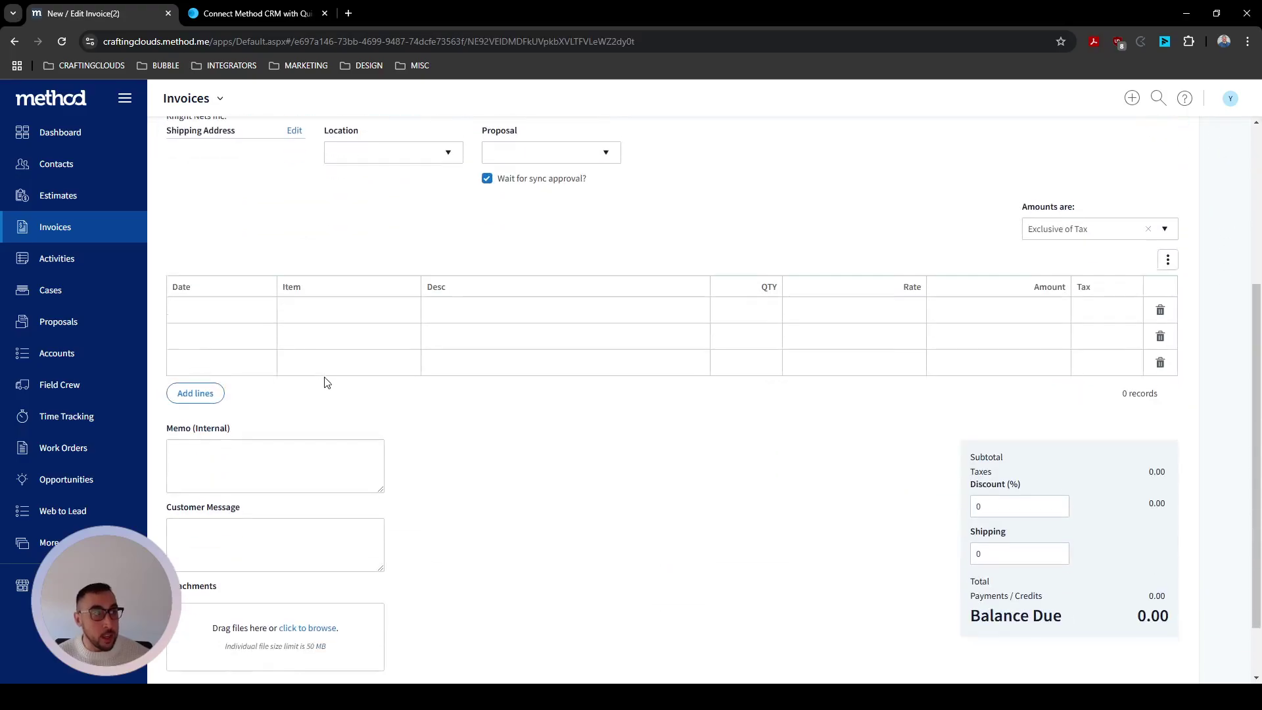
# Step: Add one Bag of chips line at 7.99 and review the invoice
pyautogui.click(304, 315)
pyautogui.click(403, 306)
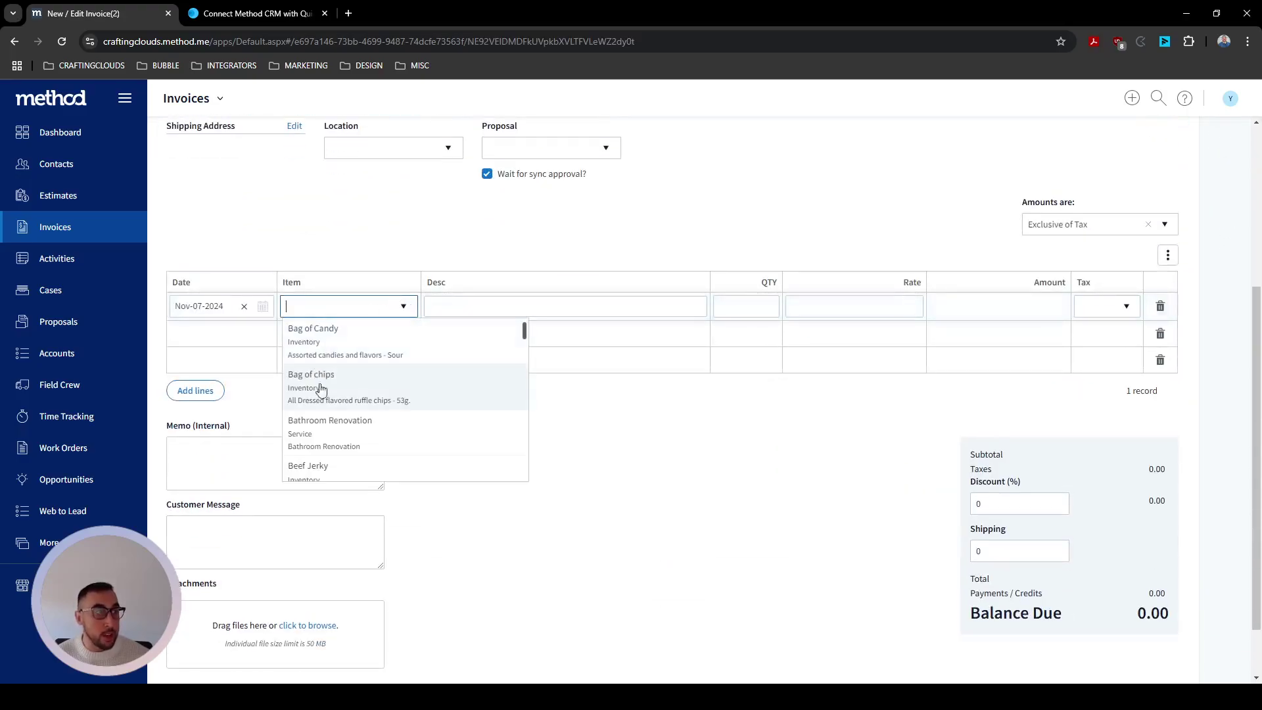
pyautogui.click(338, 393)
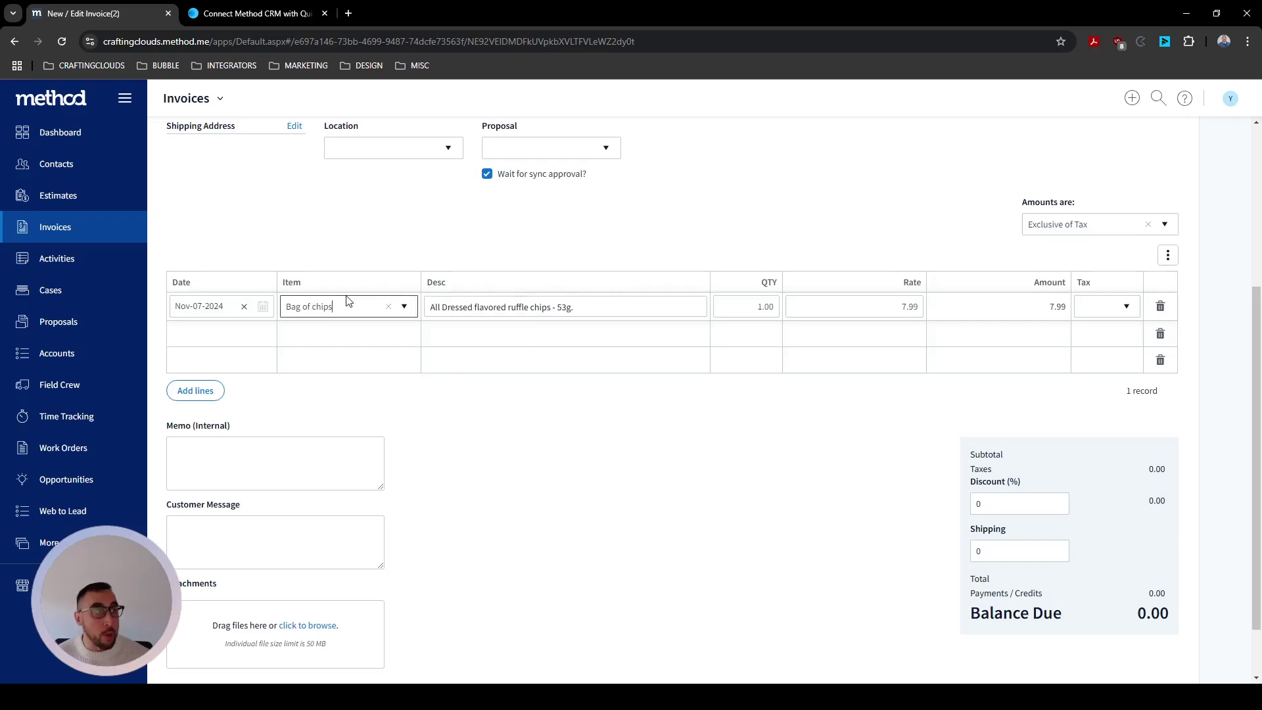
pyautogui.click(403, 311)
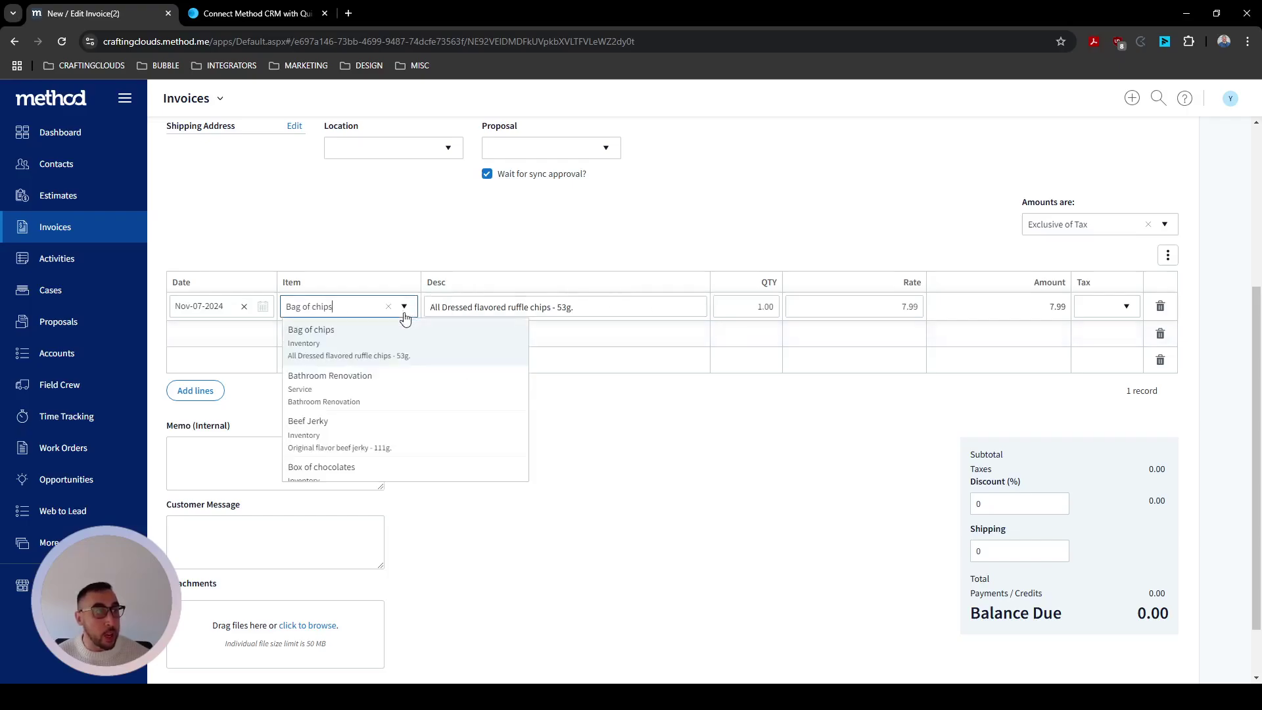
pyautogui.click(622, 263)
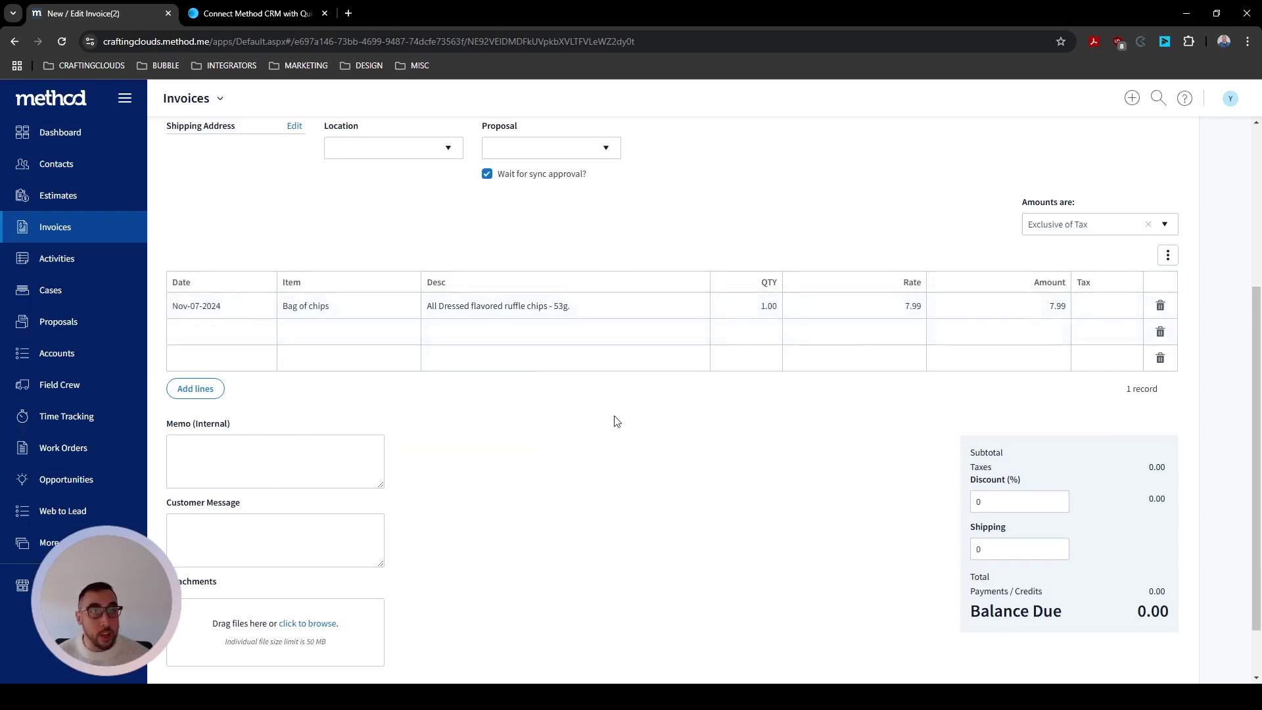
pyautogui.scroll(2, 1037, 470)
pyautogui.scroll(2, 707, 463)
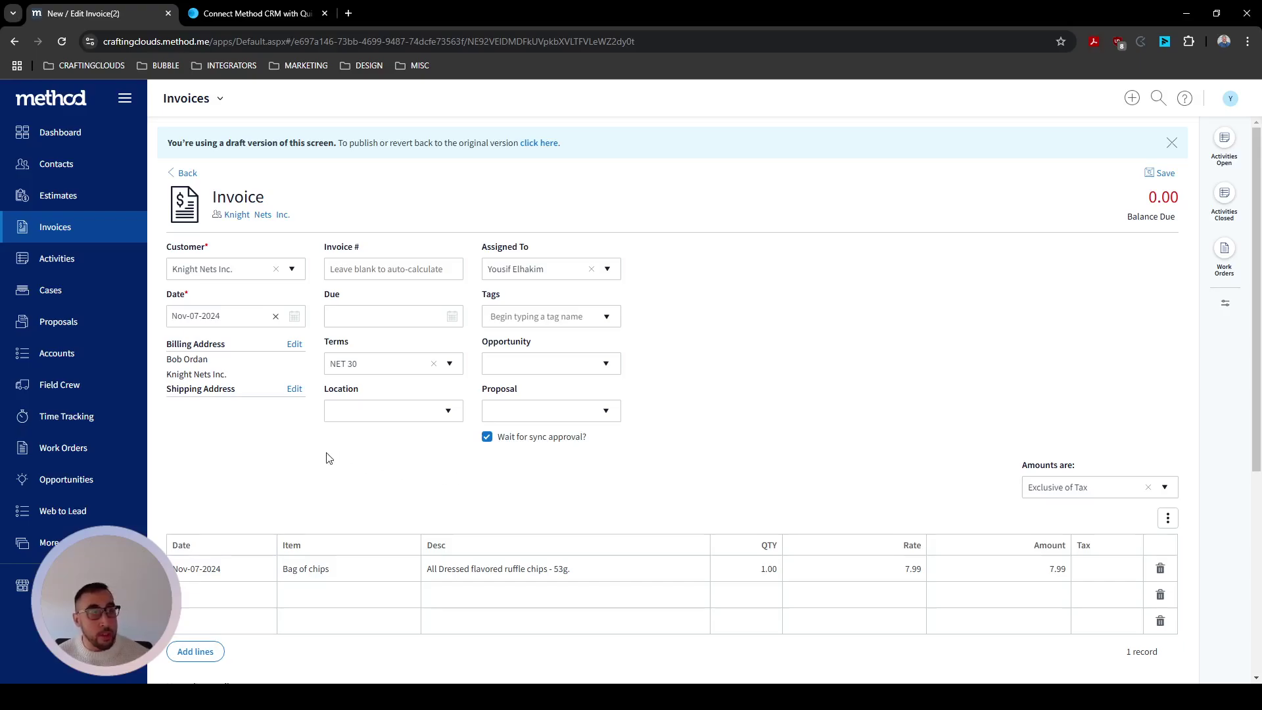
pyautogui.scroll(-5, 658, 453)
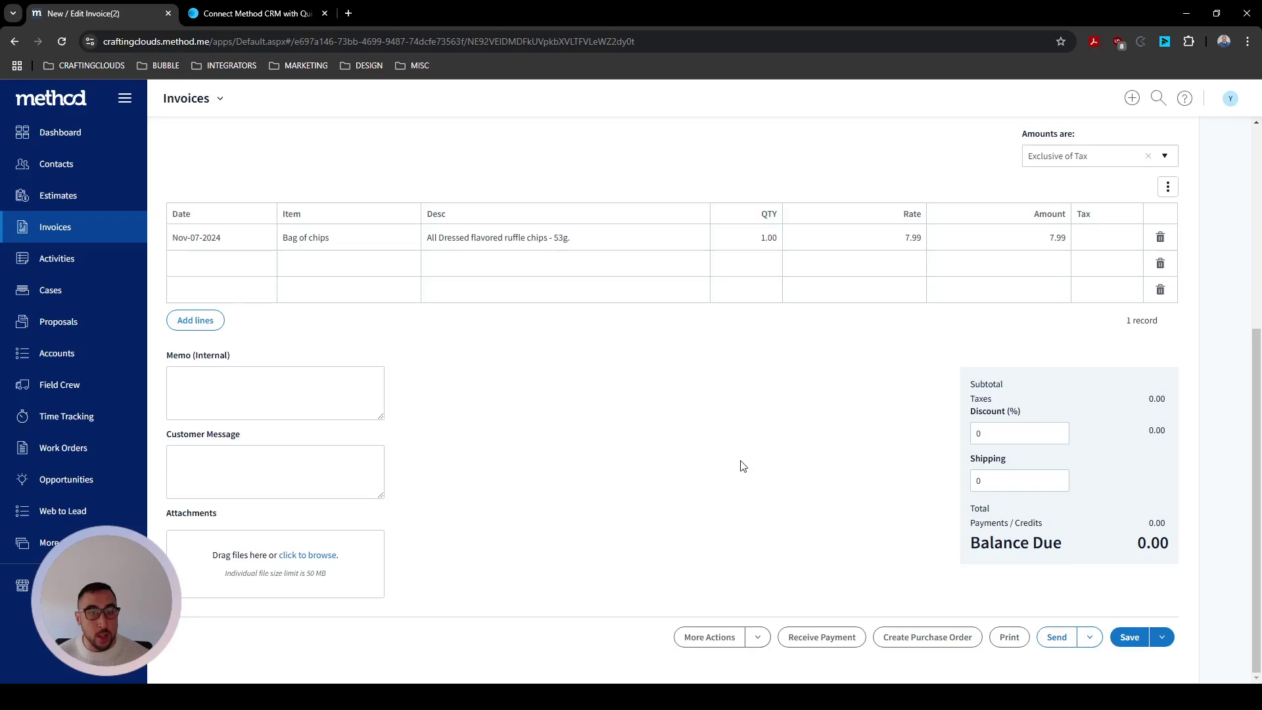
pyautogui.scroll(1, 1042, 581)
pyautogui.scroll(-1, 1059, 582)
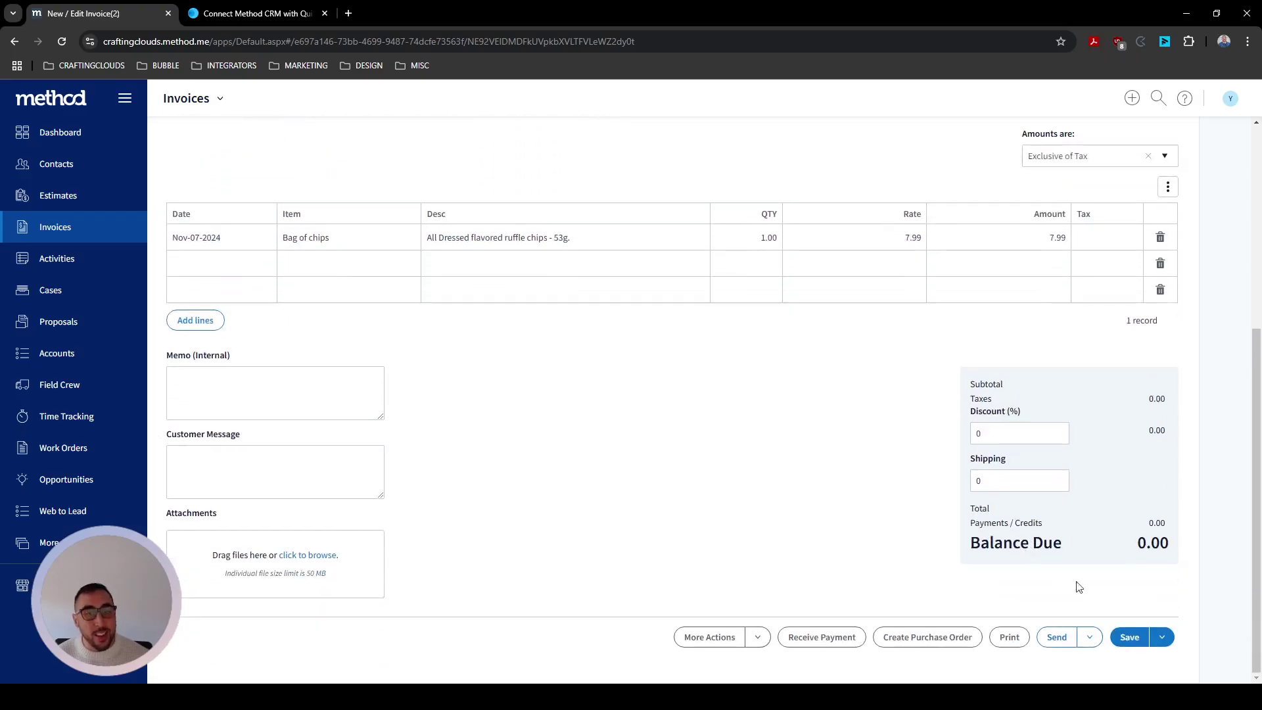
# Step: Save the Knight Nets Inc. invoice with its 7.99 balance due
pyautogui.click(1128, 638)
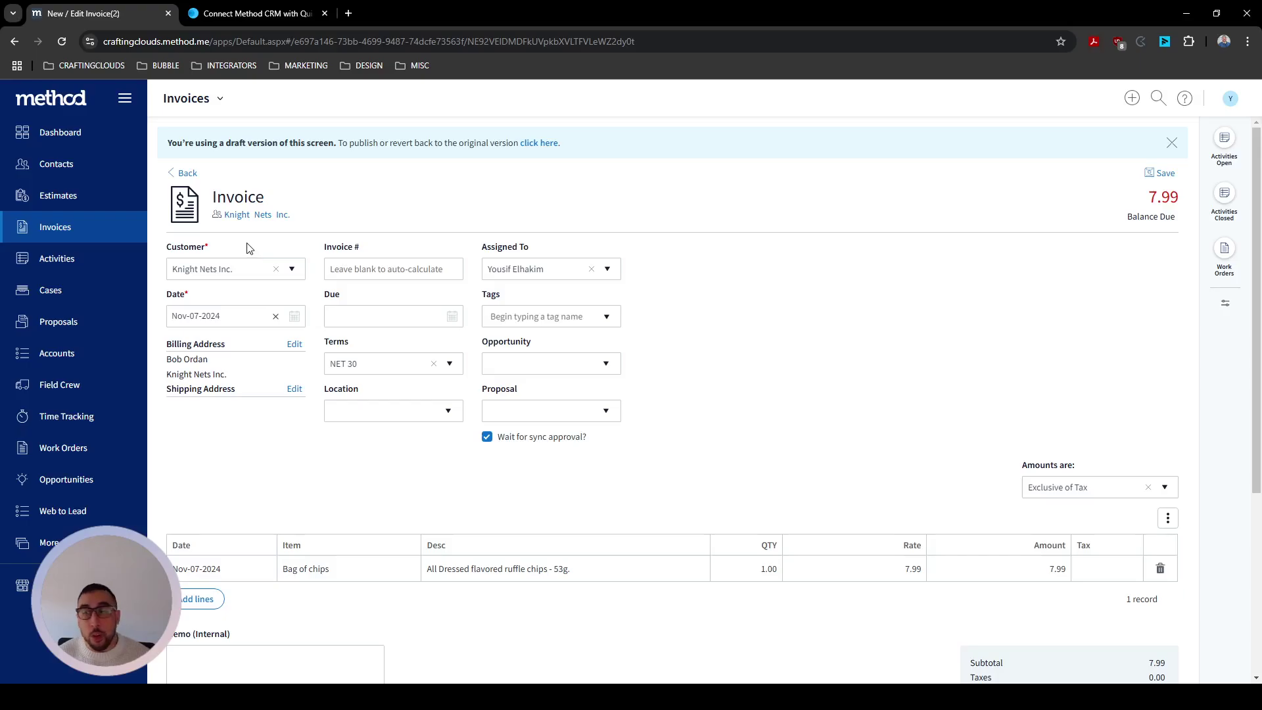
# Step: Browse the Estimates and Invoices lists and User settings, then return to Dashboard
pyautogui.click(60, 196)
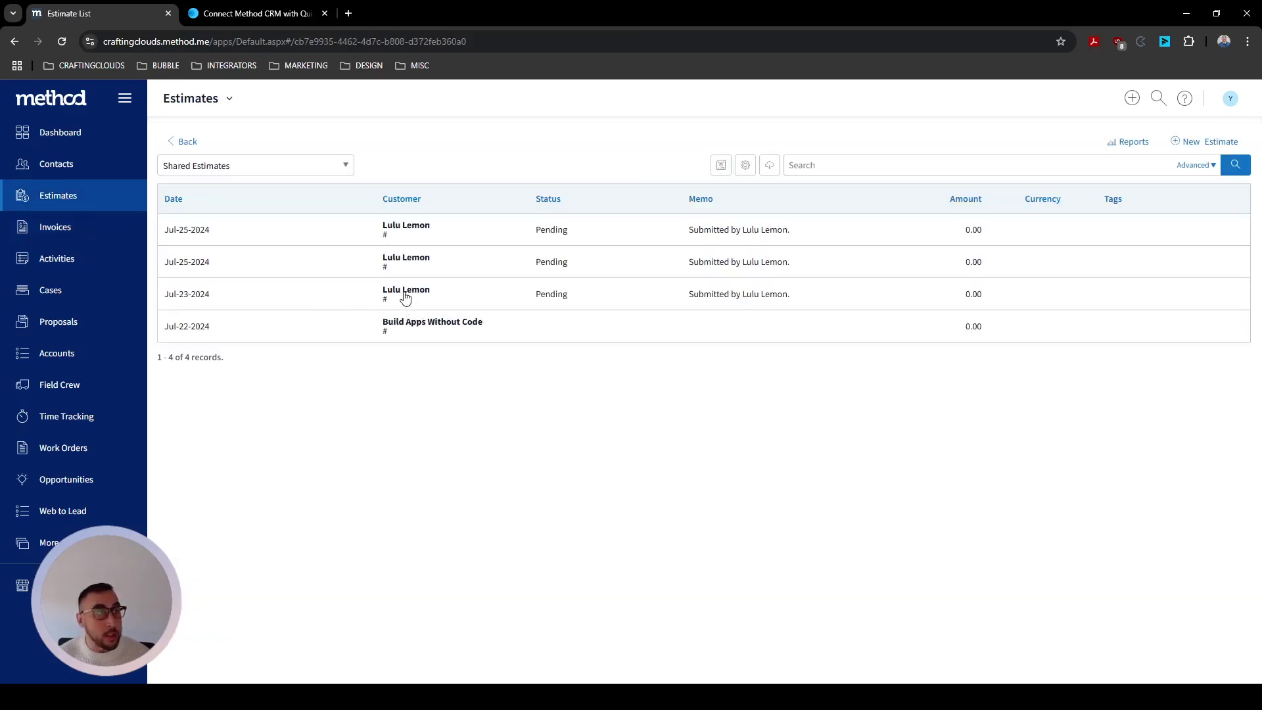
pyautogui.click(47, 226)
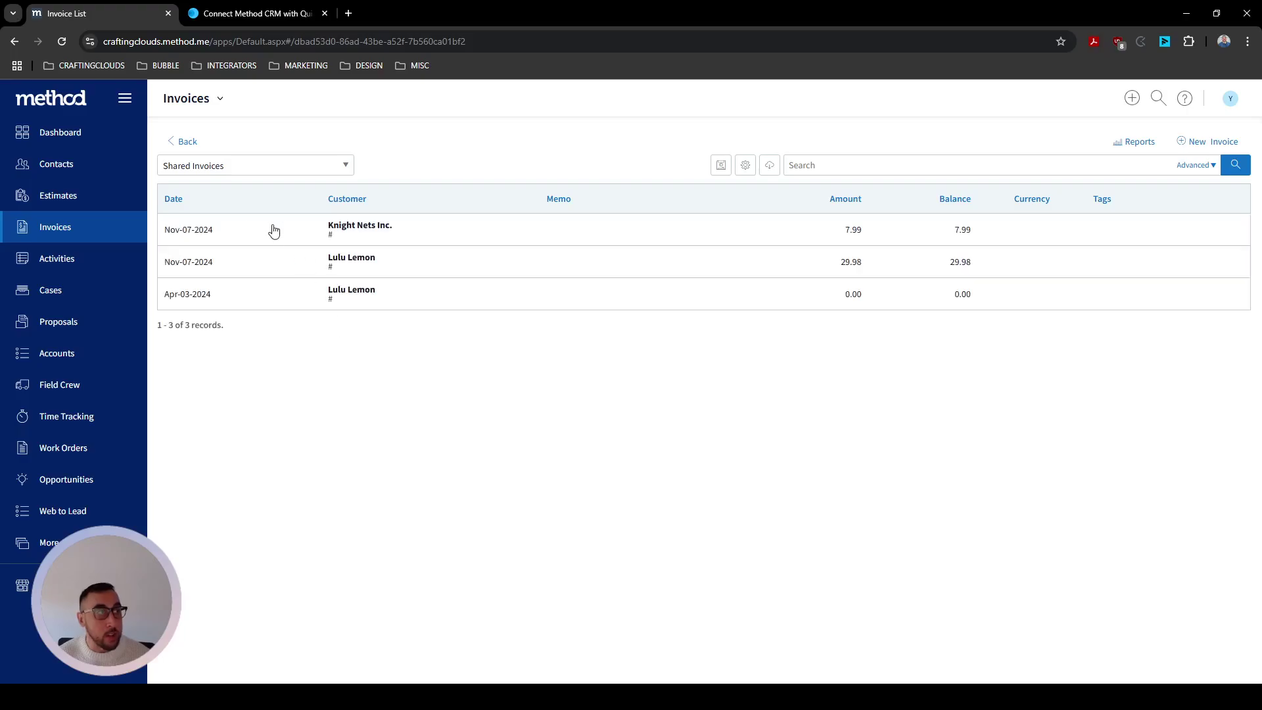
pyautogui.click(1232, 99)
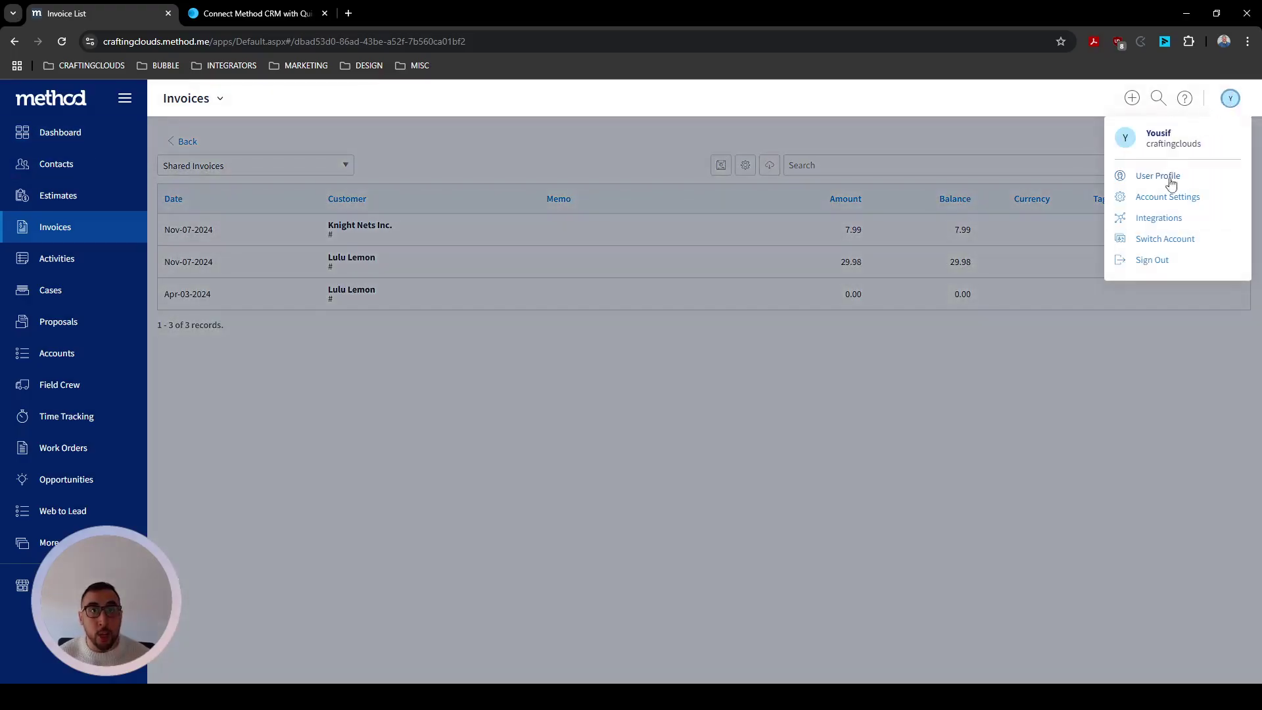
pyautogui.click(1167, 197)
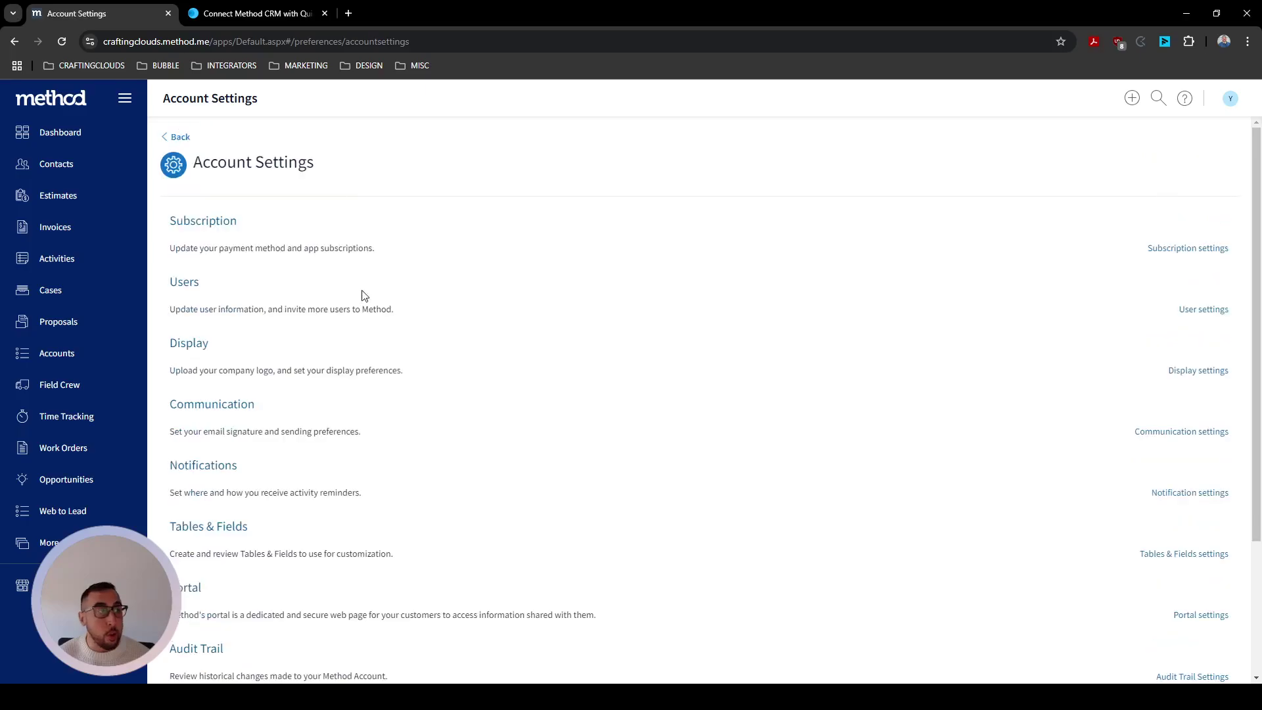
pyautogui.click(189, 286)
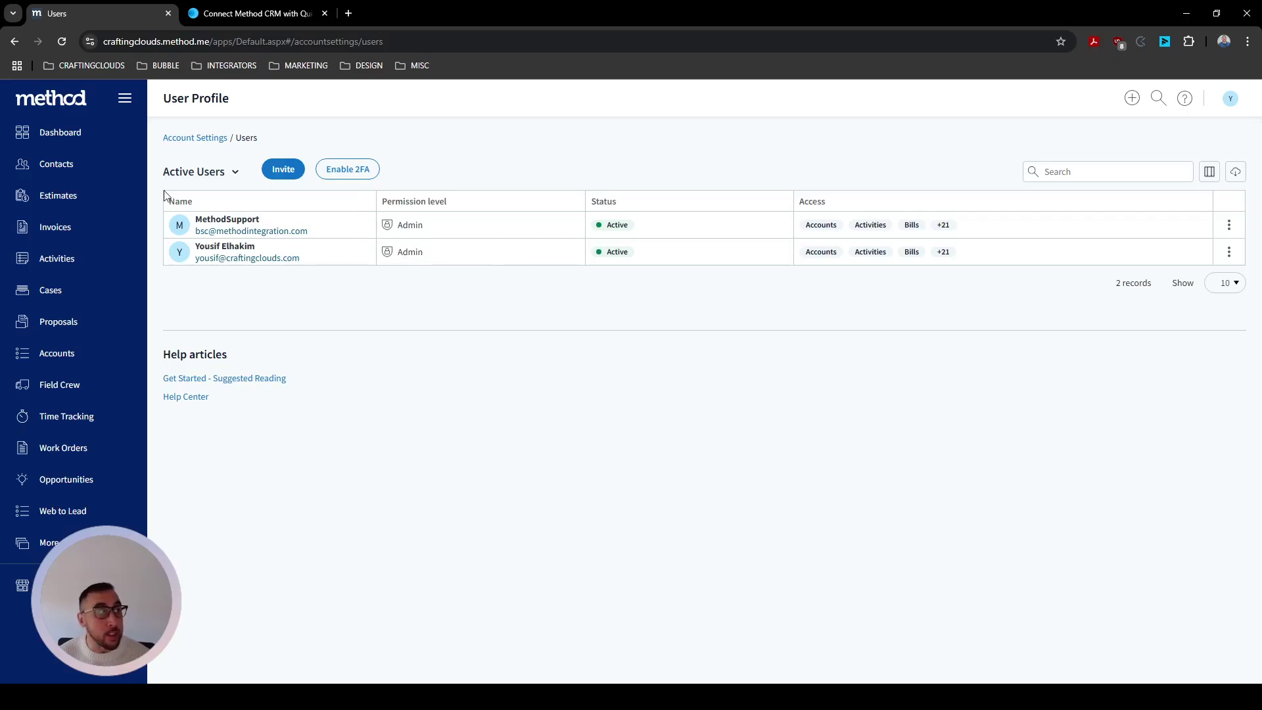
pyautogui.click(74, 133)
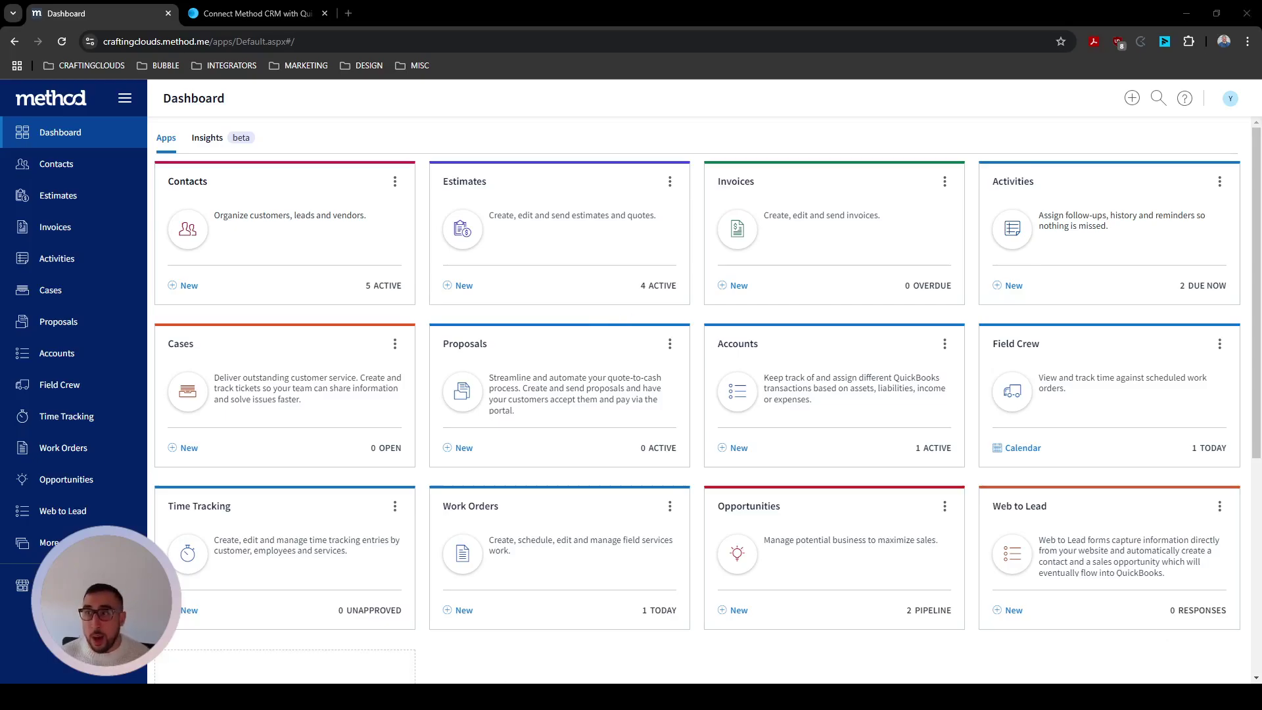
# Step: Go through Account Settings to Integrations and open the disconnected QuickBooks Sync page
pyautogui.click(1230, 98)
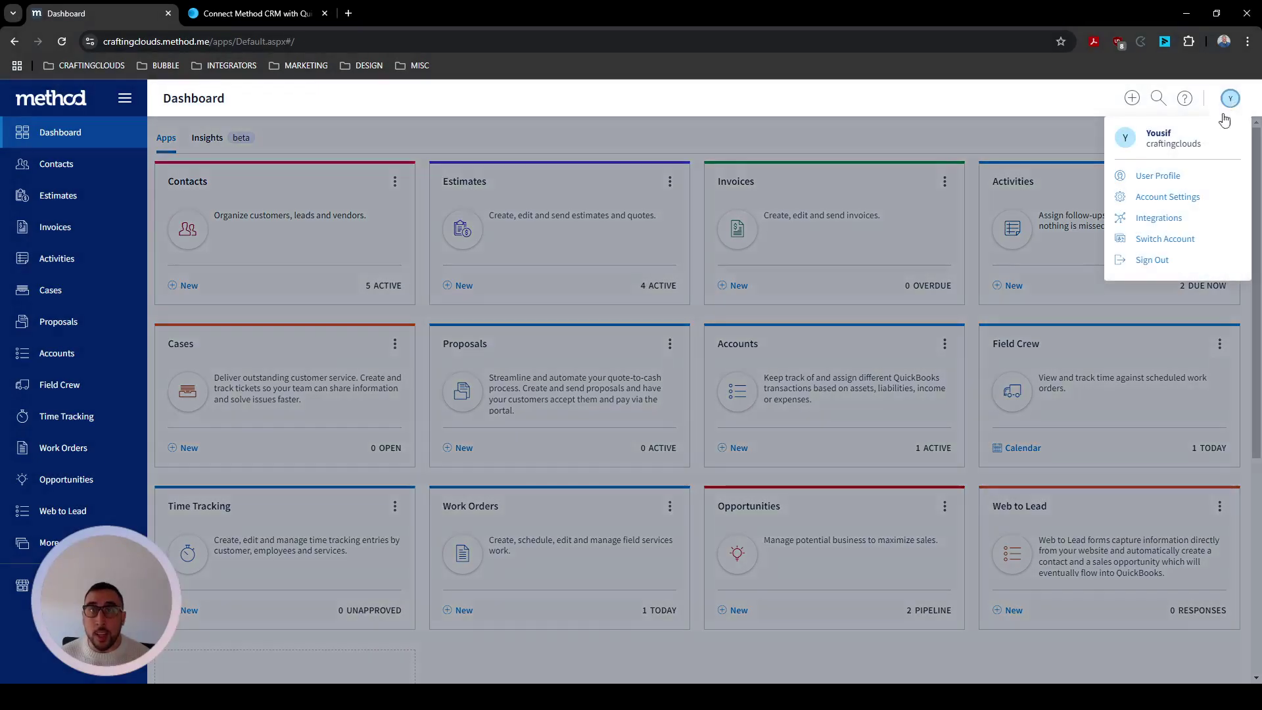
pyautogui.click(1175, 195)
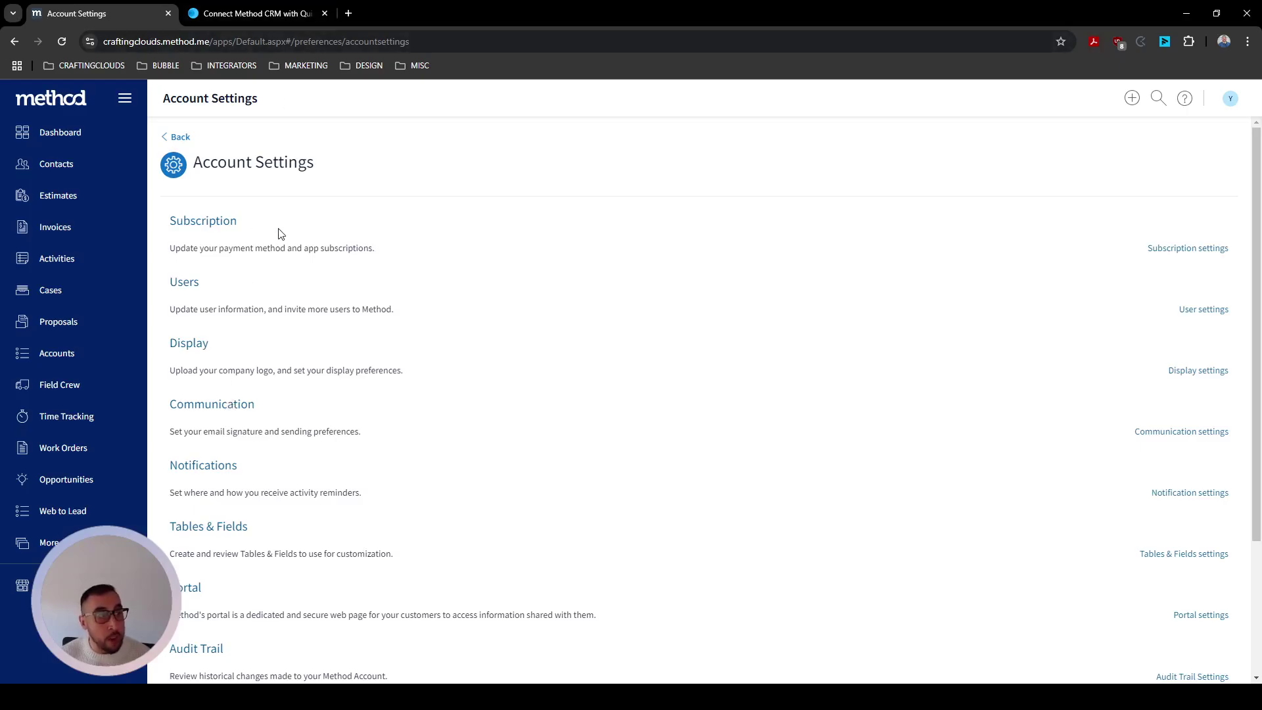
pyautogui.scroll(-2, 308, 247)
pyautogui.scroll(2, 319, 266)
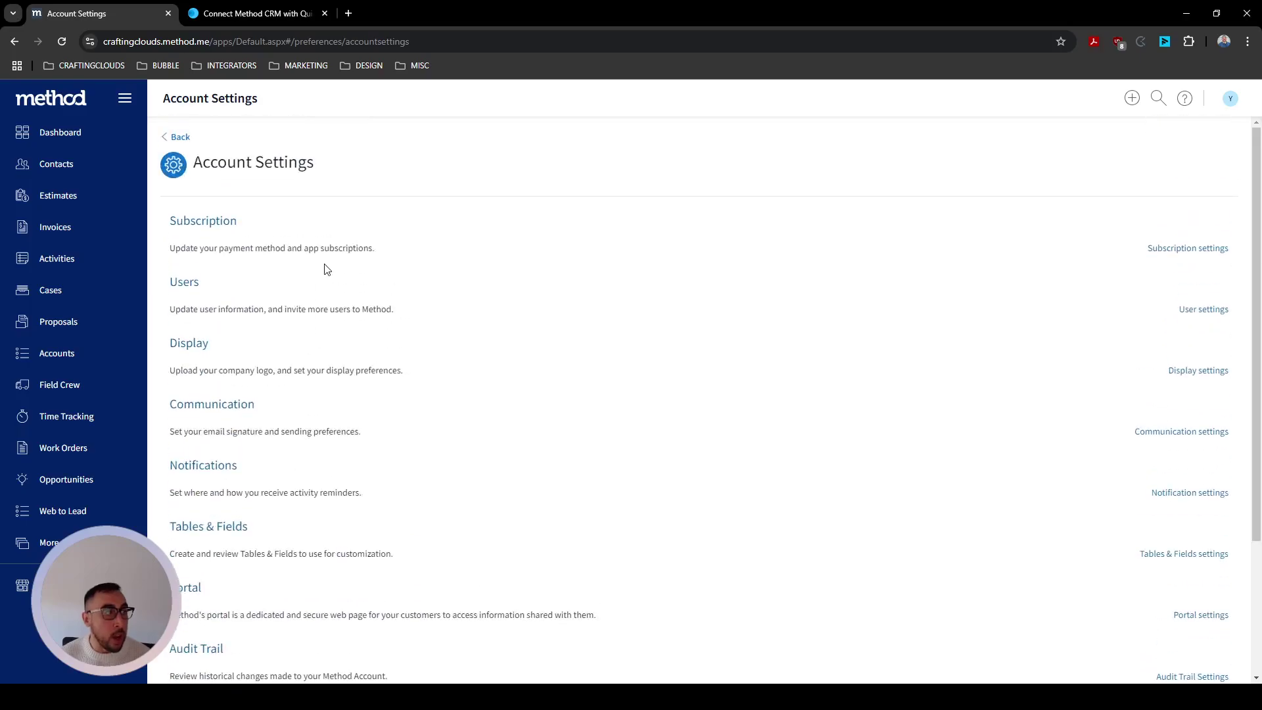
pyautogui.click(1231, 98)
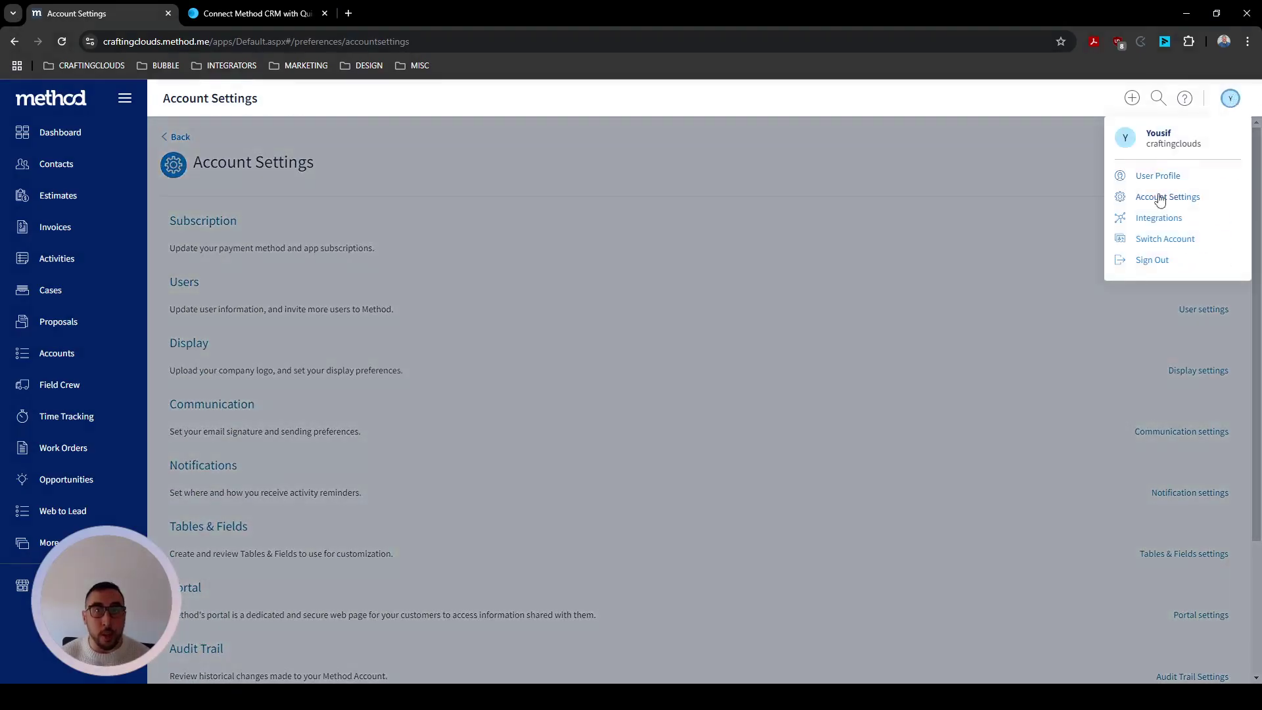
pyautogui.click(1159, 219)
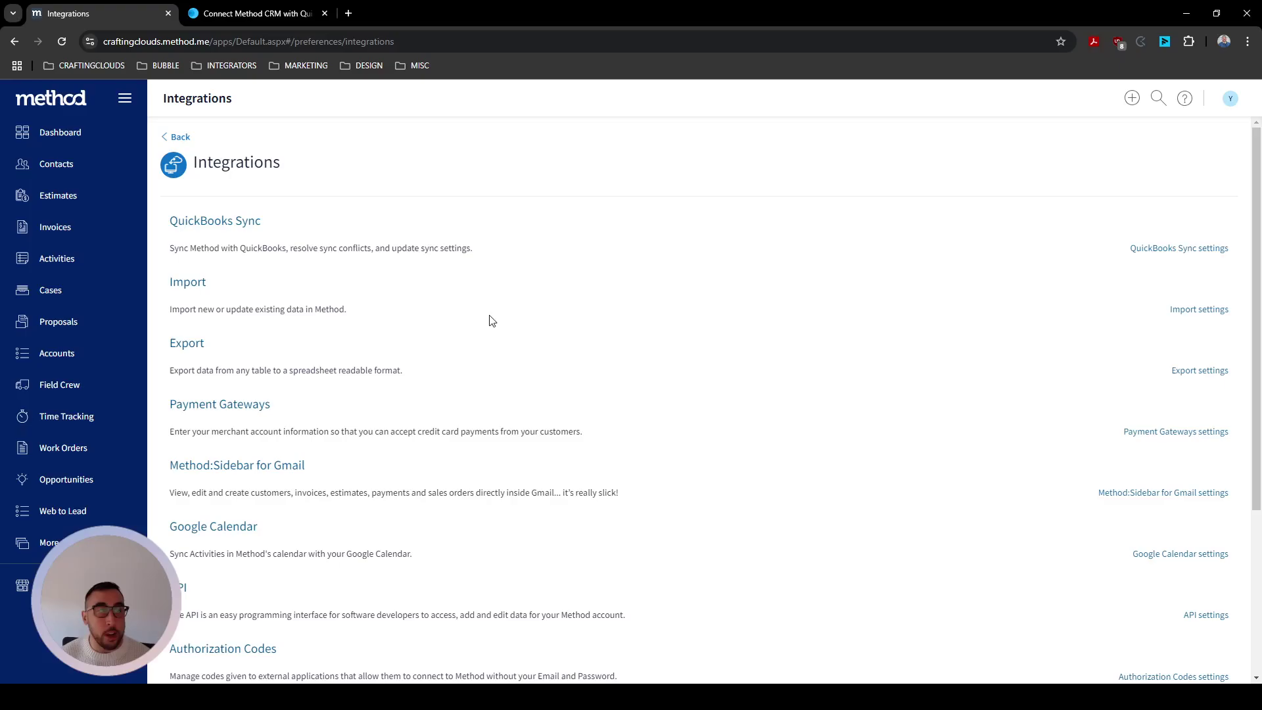
pyautogui.click(231, 228)
pyautogui.click(209, 327)
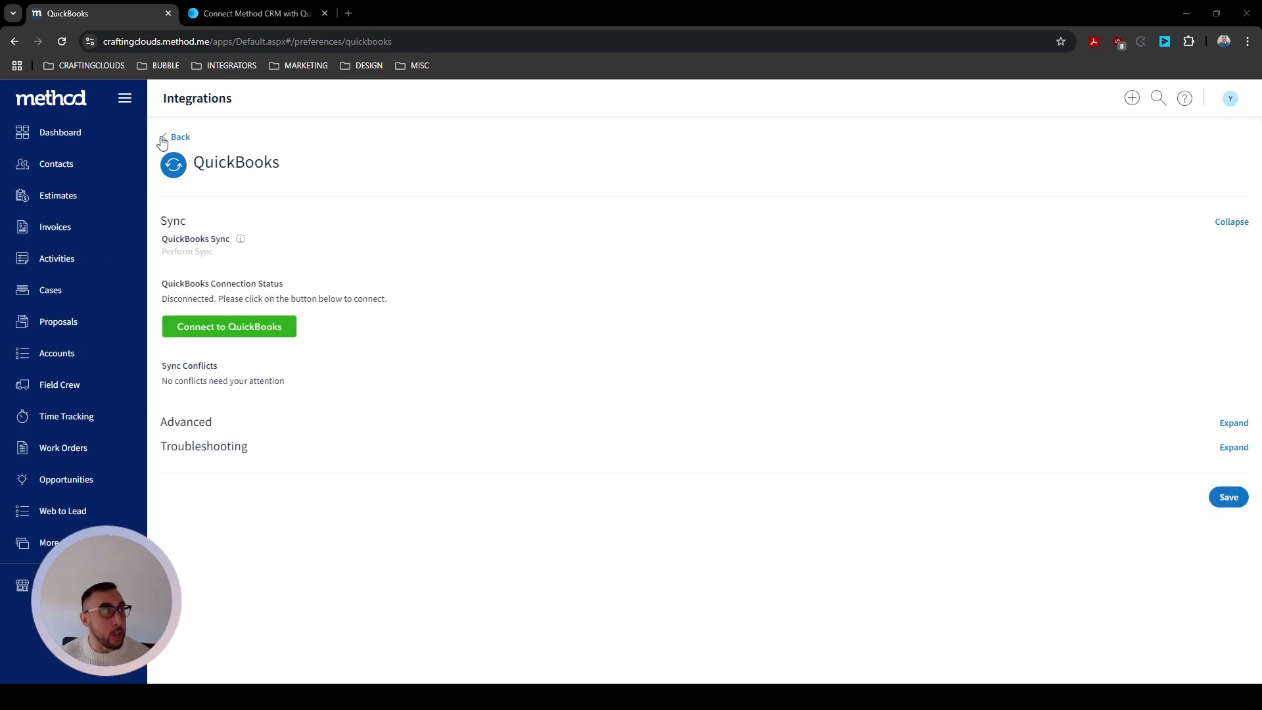
# Step: Expand the Advanced and Troubleshooting QuickBooks Sync sections and read their options
pyautogui.click(383, 12)
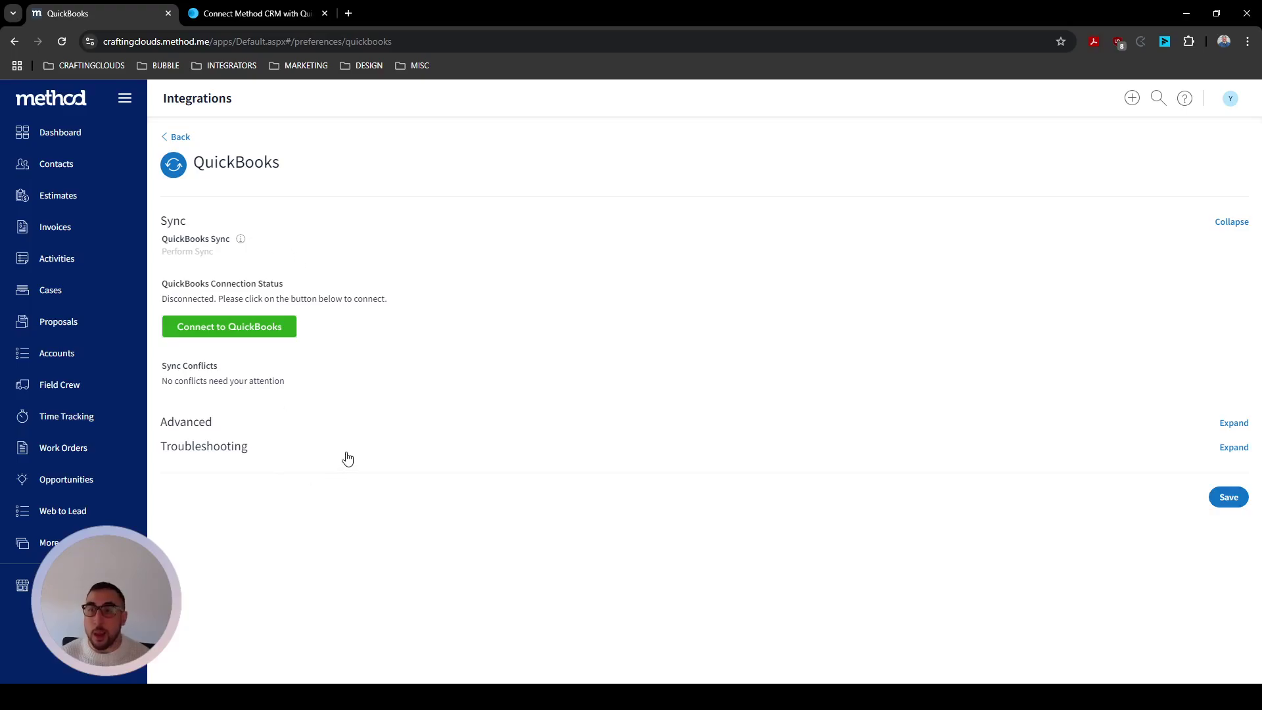
pyautogui.click(178, 424)
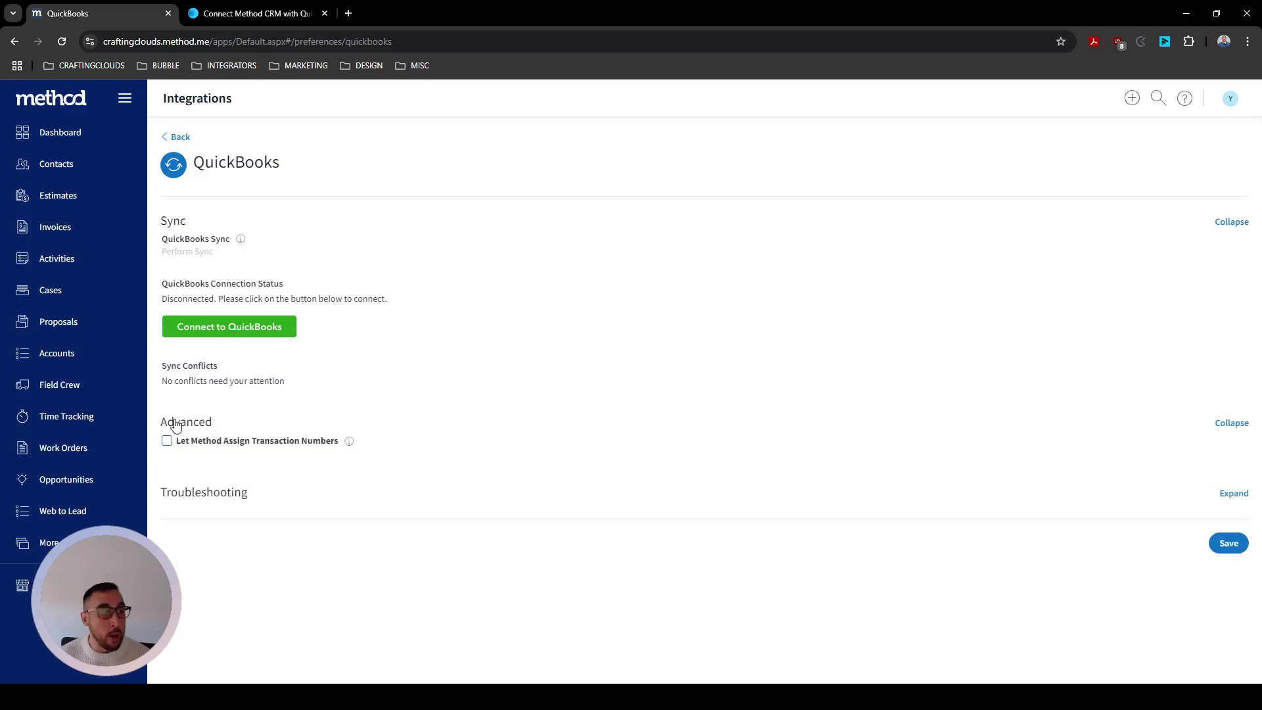
pyautogui.click(203, 492)
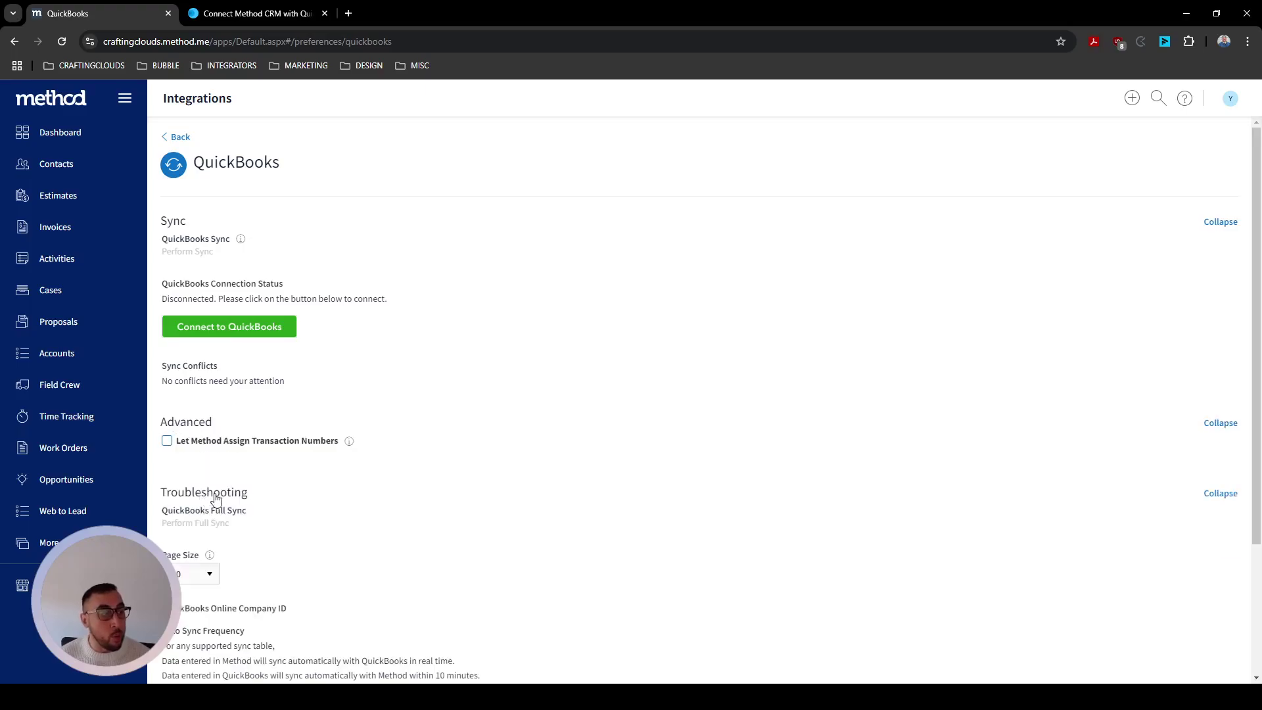
pyautogui.scroll(-2, 223, 501)
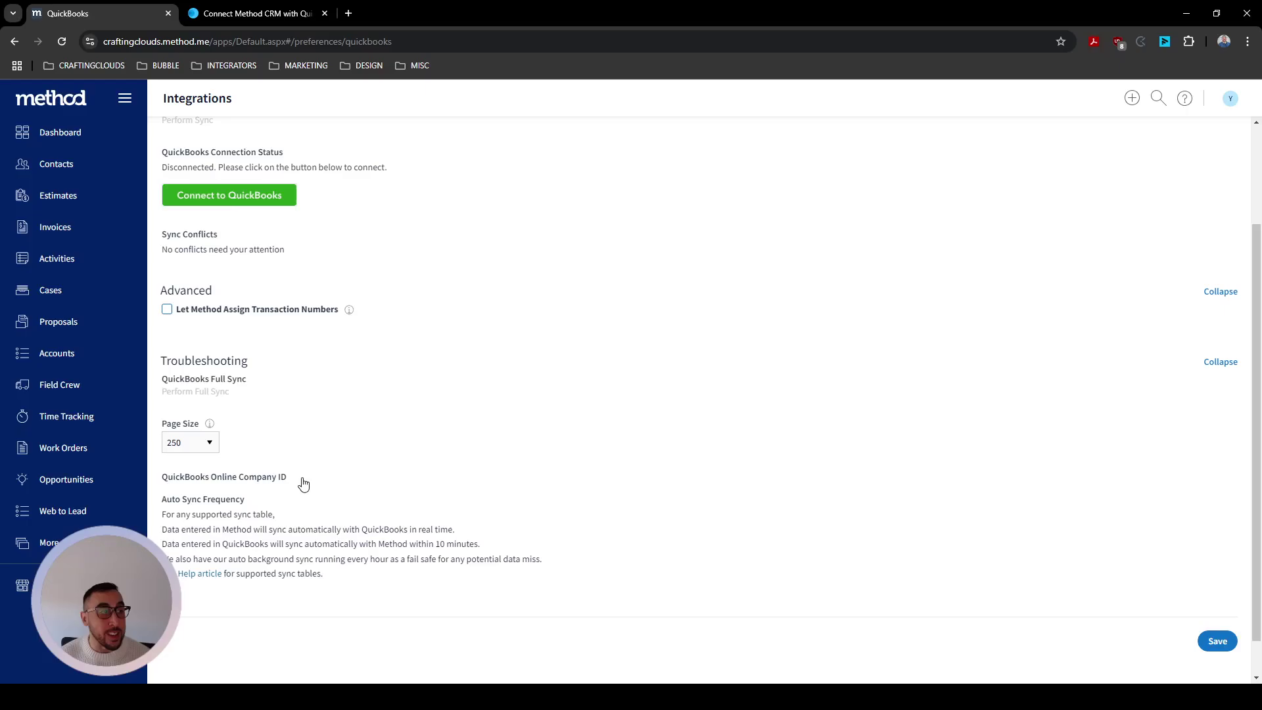
pyautogui.scroll(2, 293, 479)
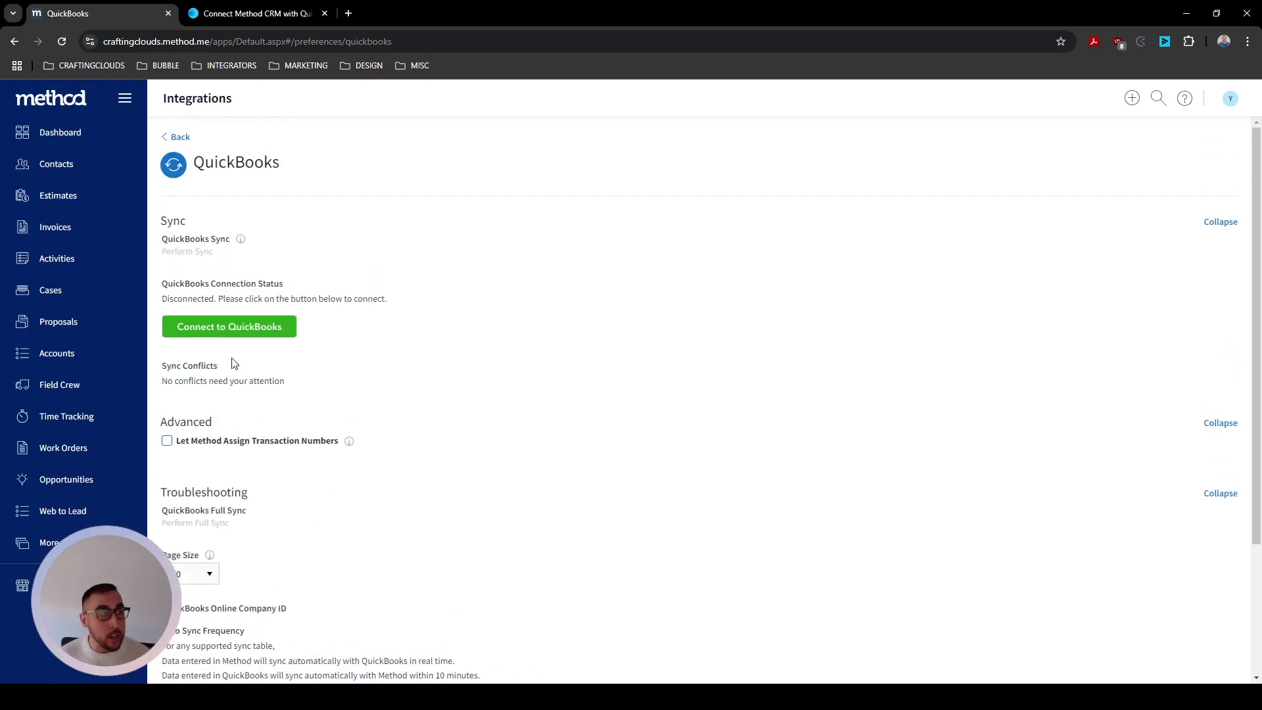
pyautogui.scroll(-2, 316, 506)
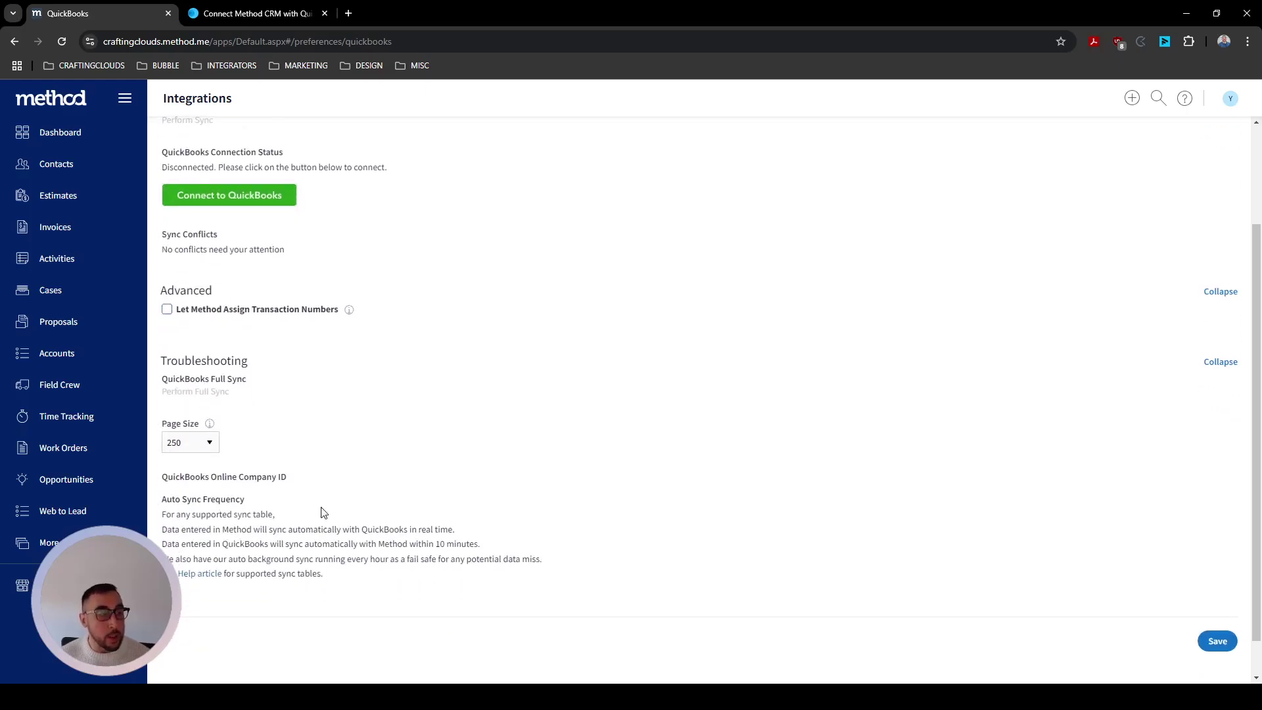
pyautogui.scroll(2, 338, 515)
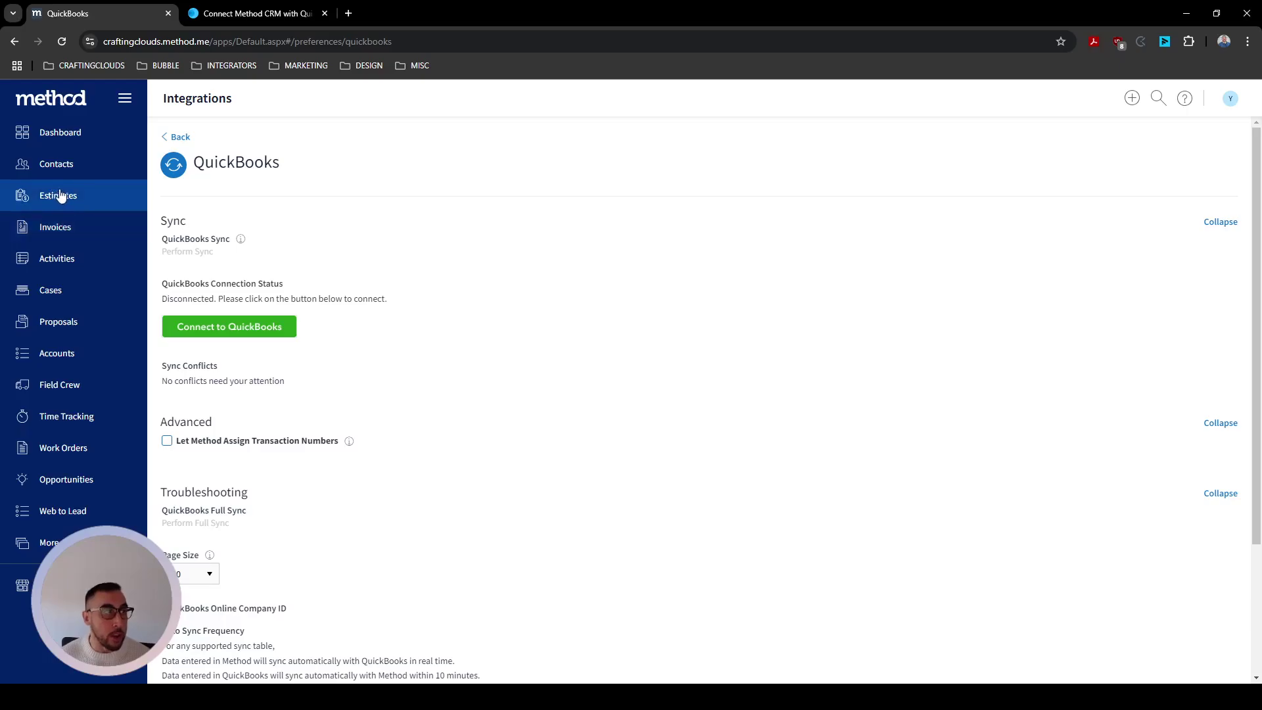
# Step: Return to the Method CRM dashboard to reach the Web to Lead card
pyautogui.click(76, 134)
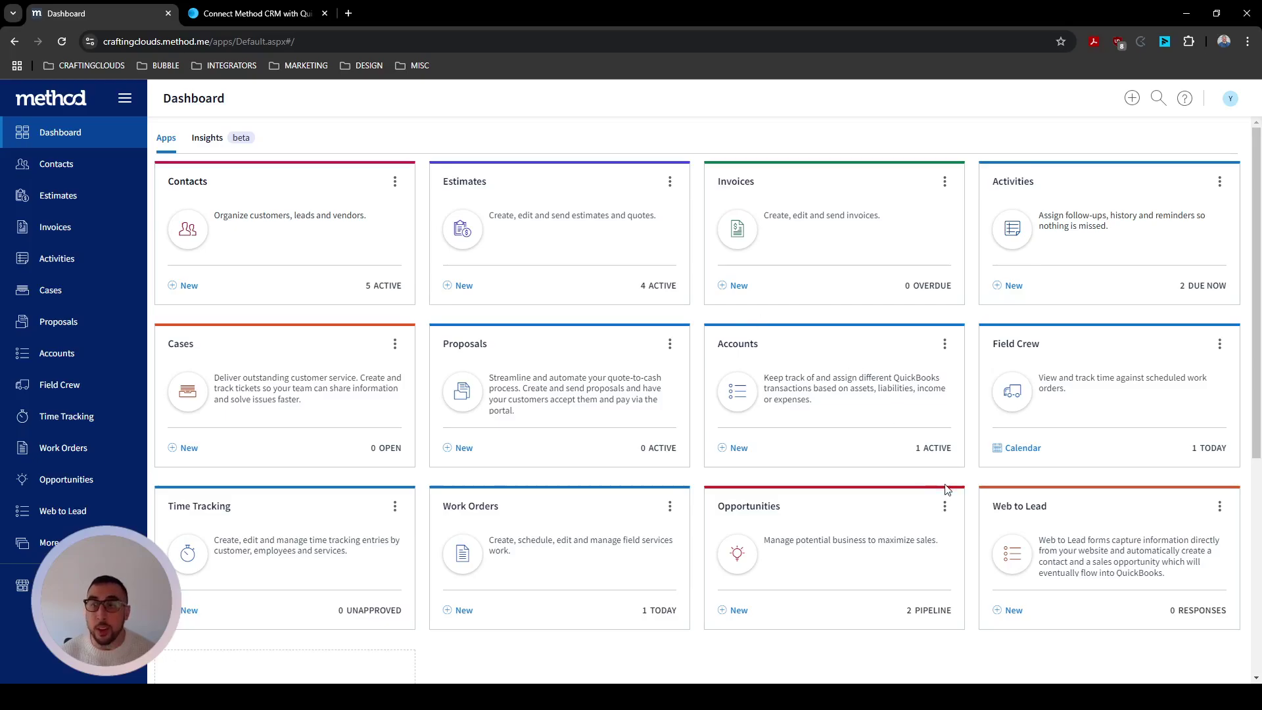
# Step: Open the Crafting Clouds Web to Lead form and scroll through its fields
pyautogui.click(1094, 529)
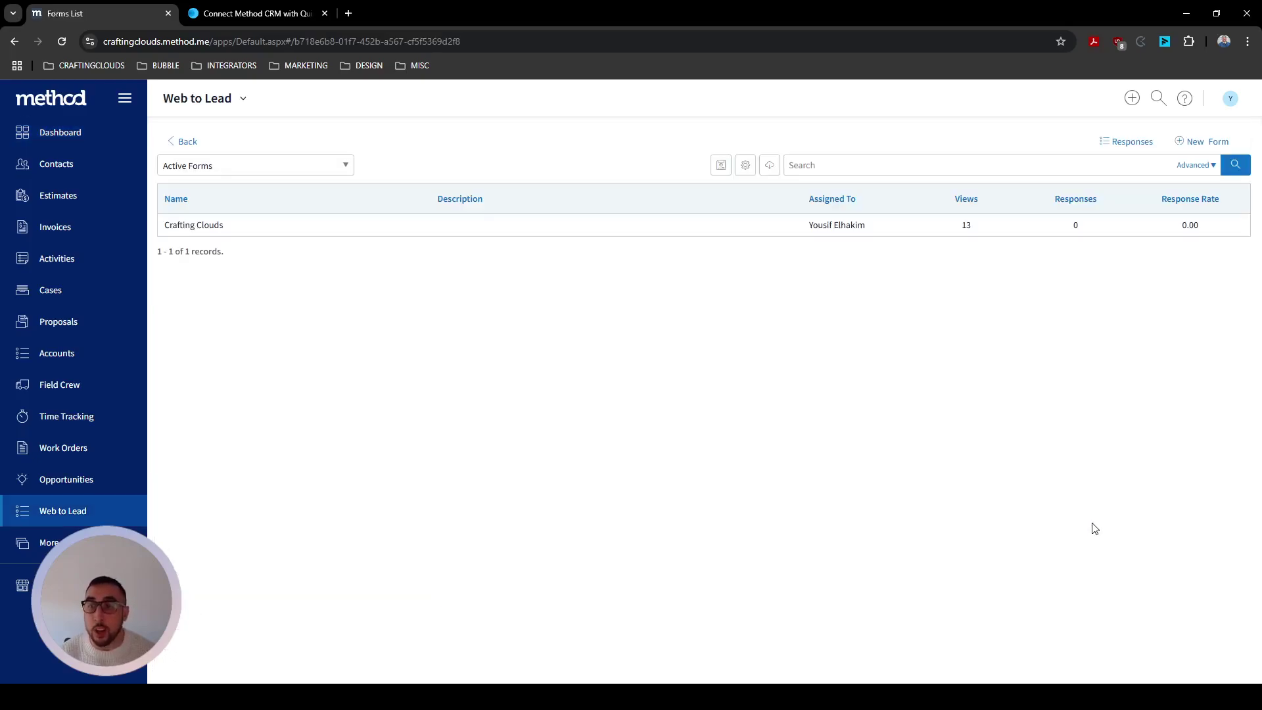
pyautogui.click(329, 228)
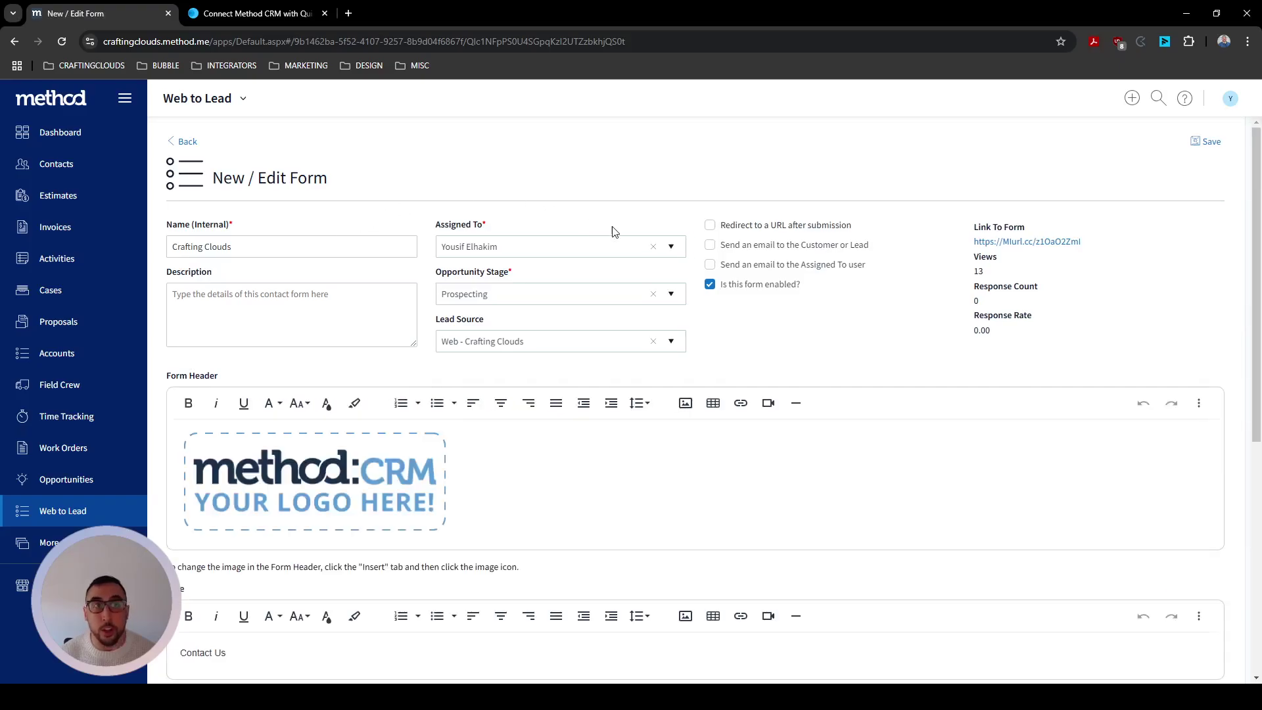
pyautogui.scroll(-4, 668, 289)
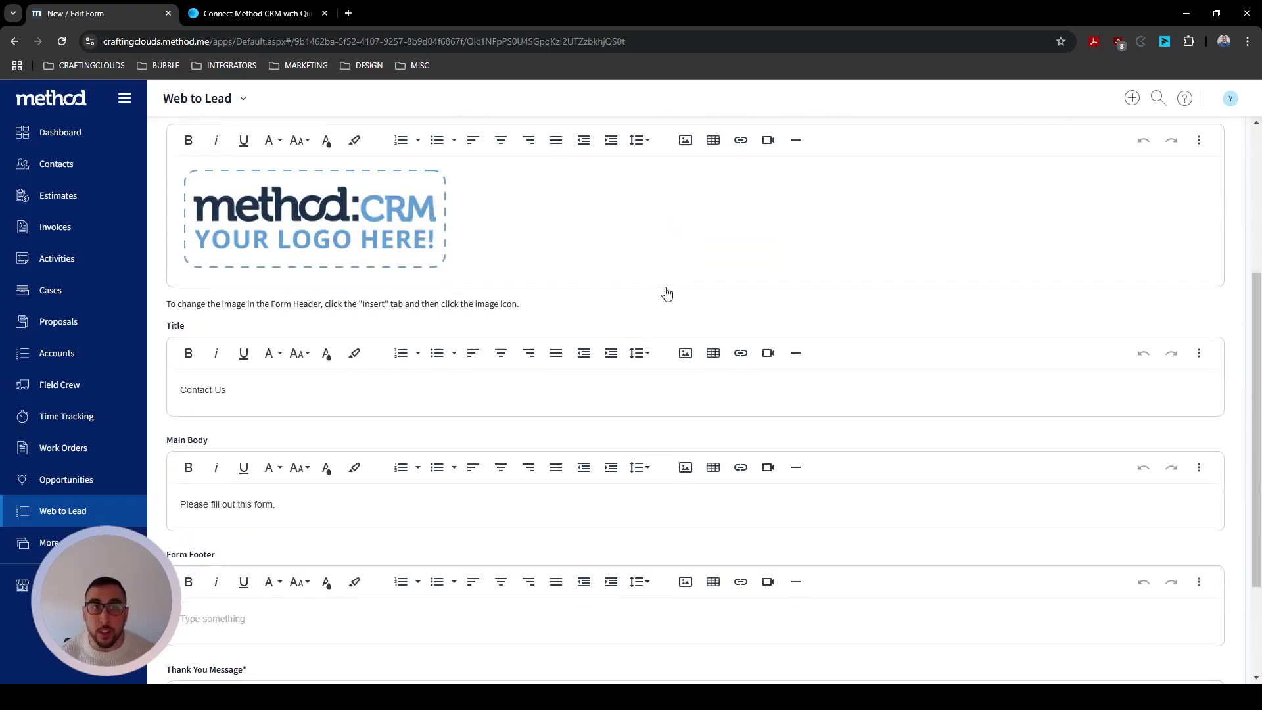
pyautogui.scroll(-2, 668, 290)
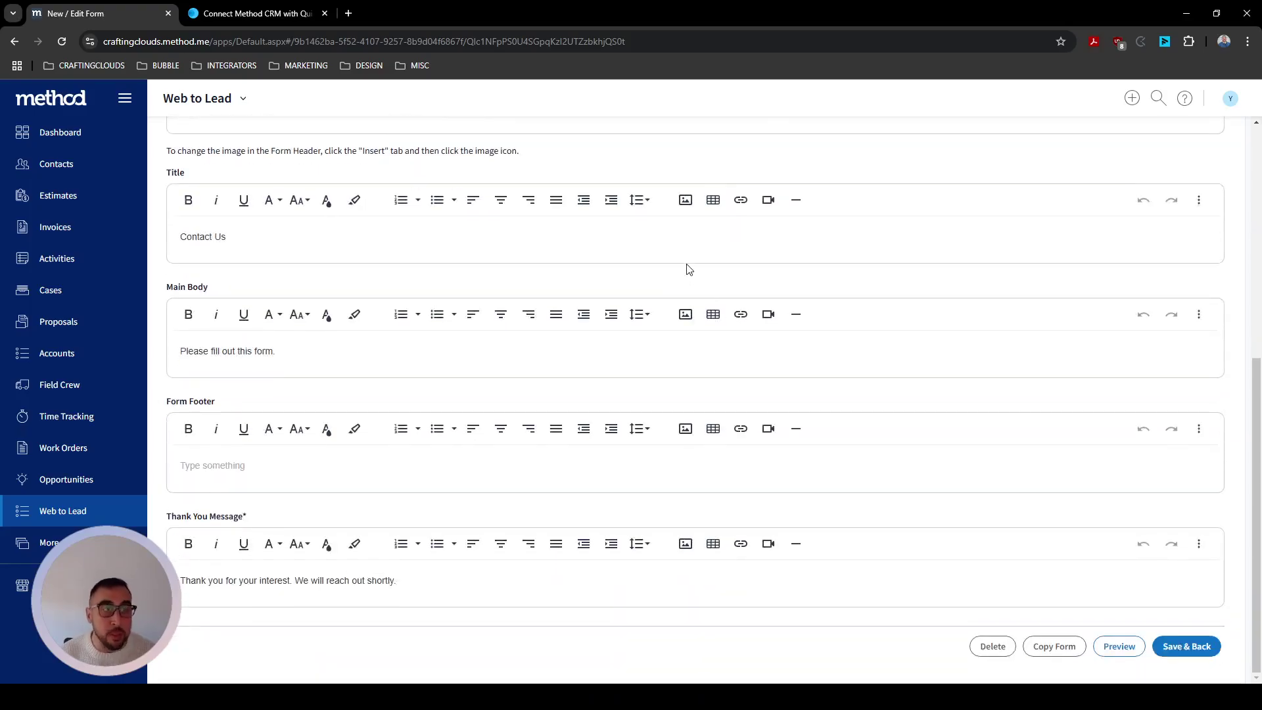
pyautogui.scroll(1, 730, 336)
pyautogui.scroll(6, 730, 335)
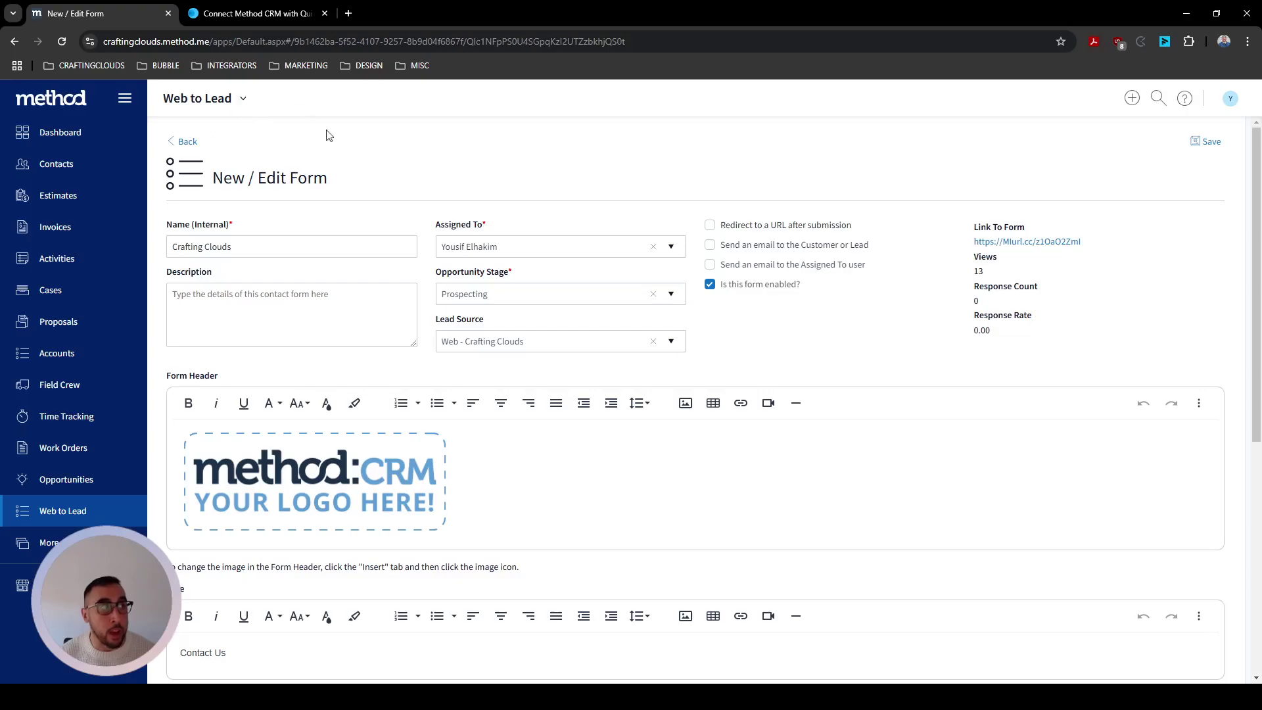
pyautogui.scroll(-2, 890, 389)
pyautogui.scroll(-4, 905, 401)
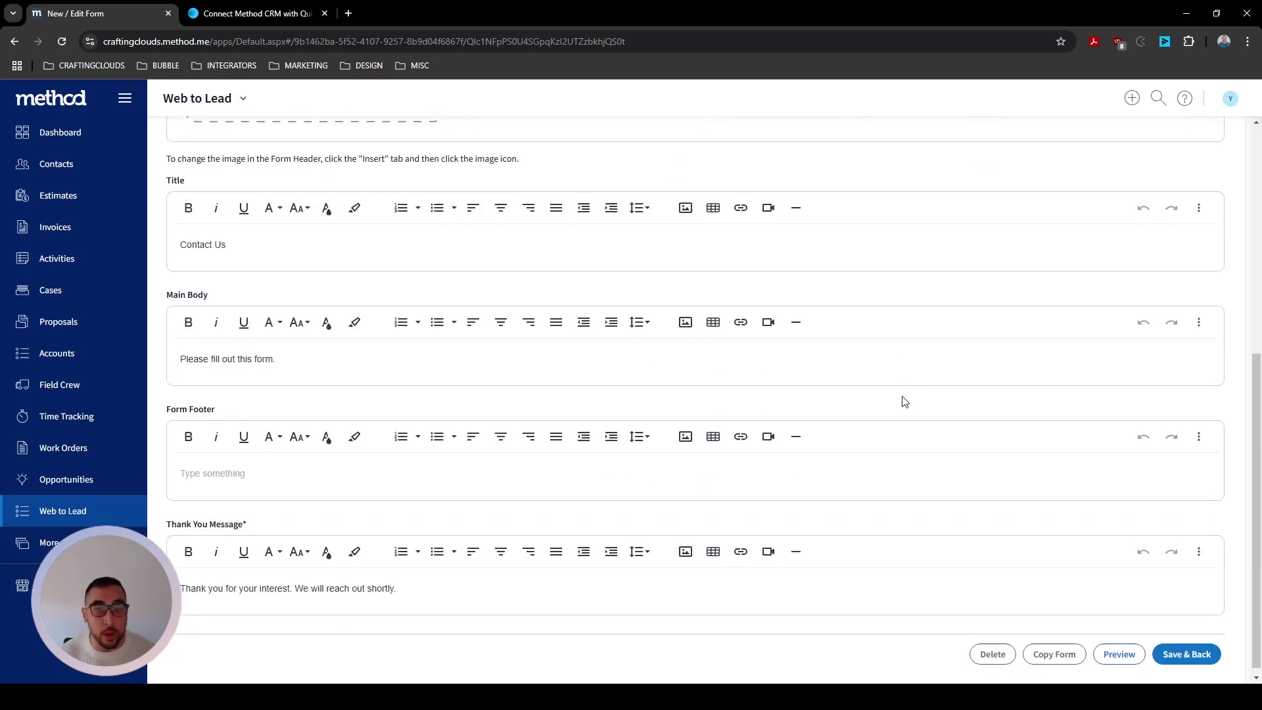
# Step: Preview the Crafting Clouds lead form as visitors see it
pyautogui.click(1121, 650)
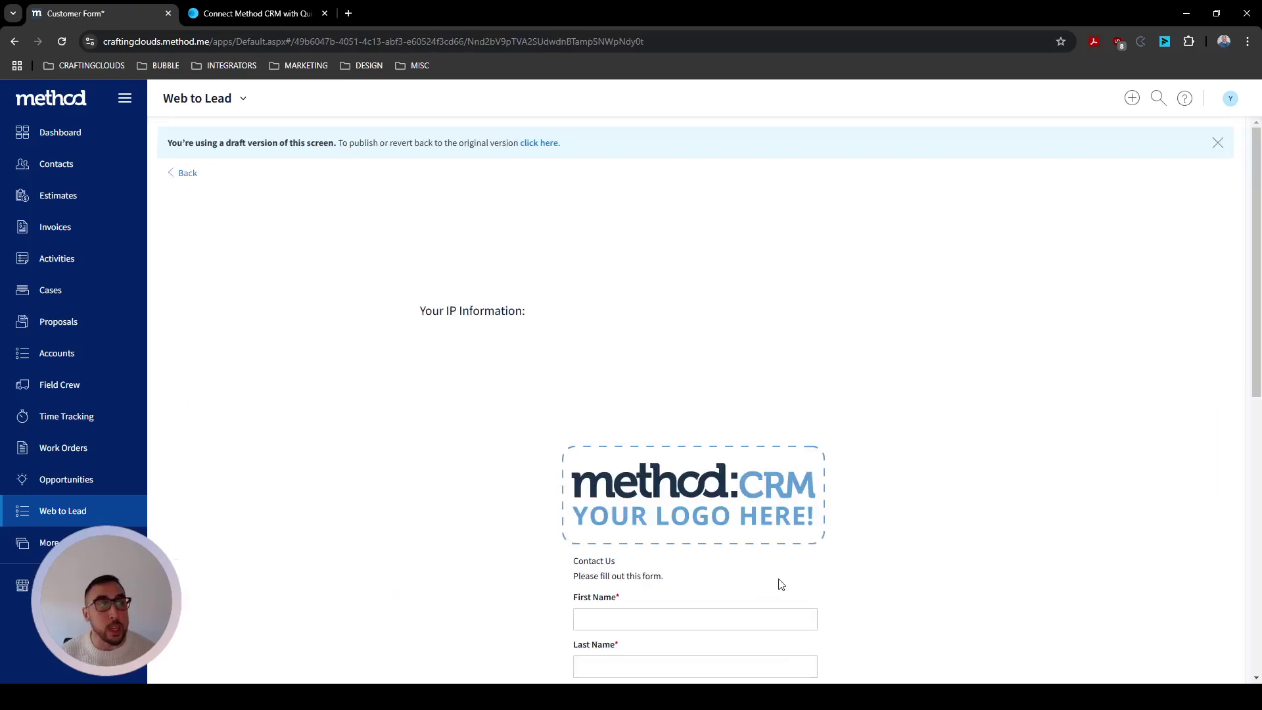
pyautogui.scroll(-3, 727, 442)
pyautogui.scroll(-2, 727, 443)
pyautogui.scroll(3, 737, 442)
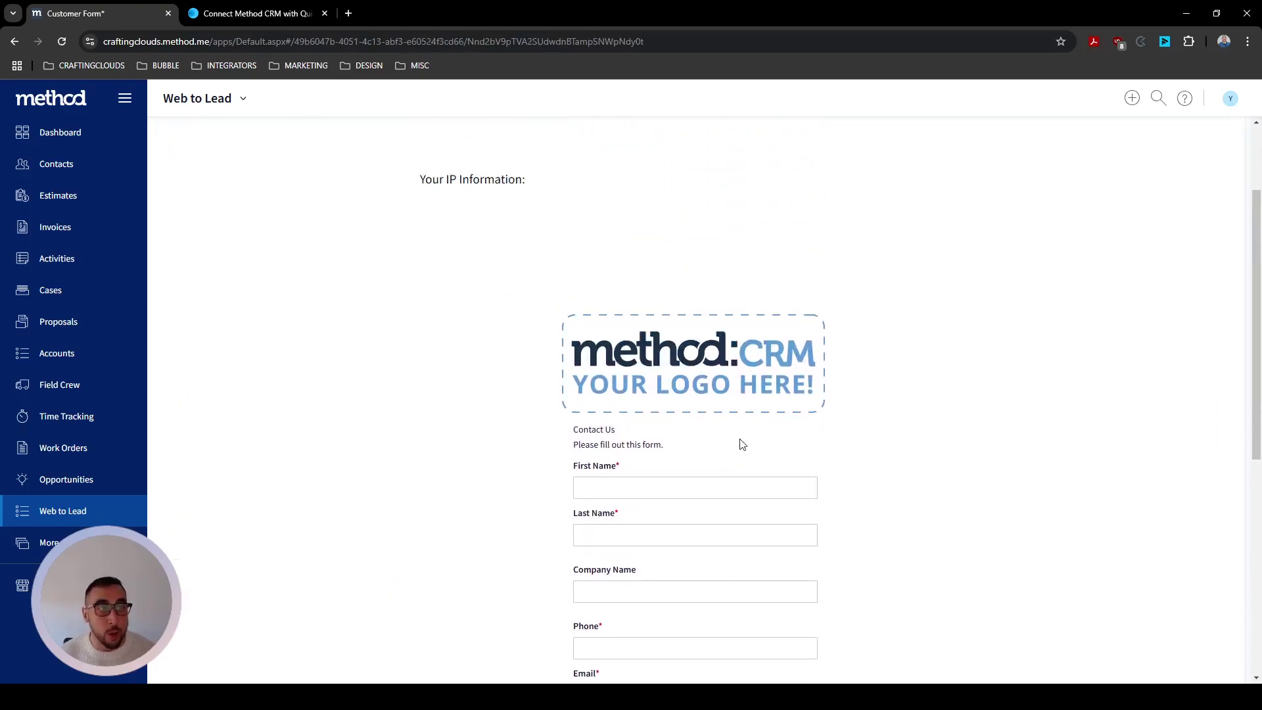
pyautogui.scroll(-2, 789, 445)
pyautogui.scroll(-2, 722, 369)
pyautogui.scroll(-3, 699, 404)
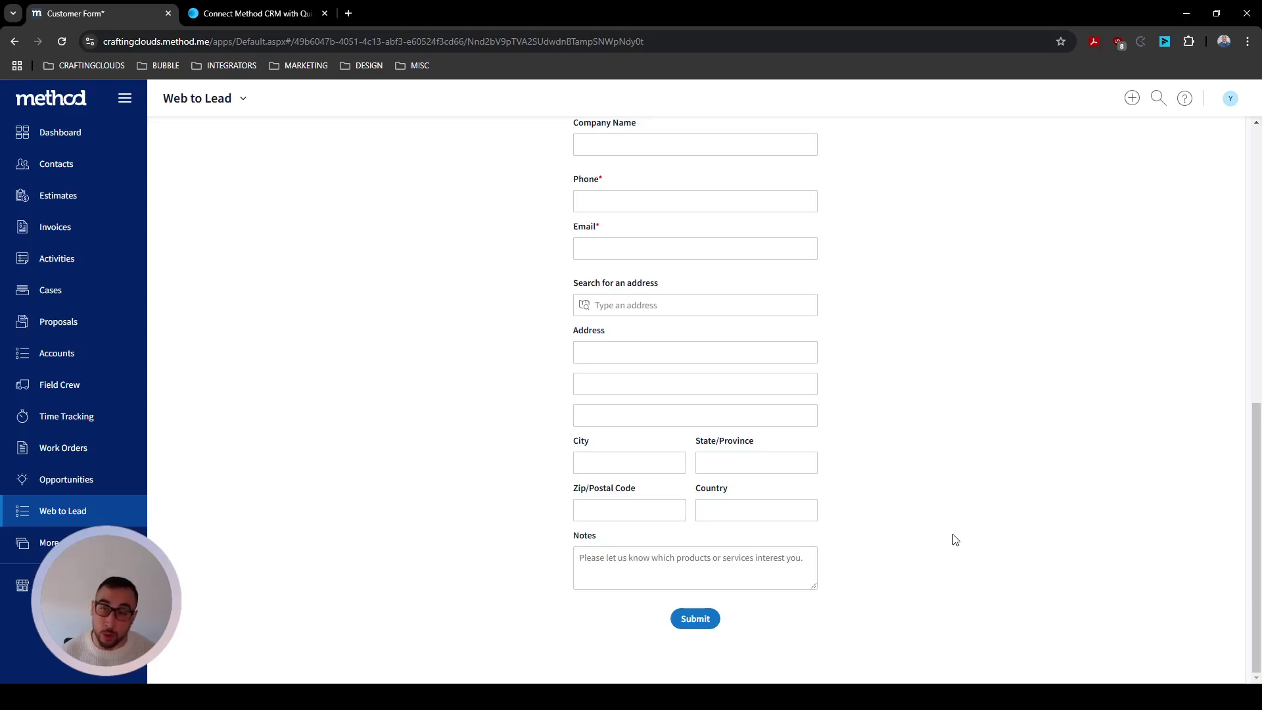
pyautogui.scroll(2, 779, 394)
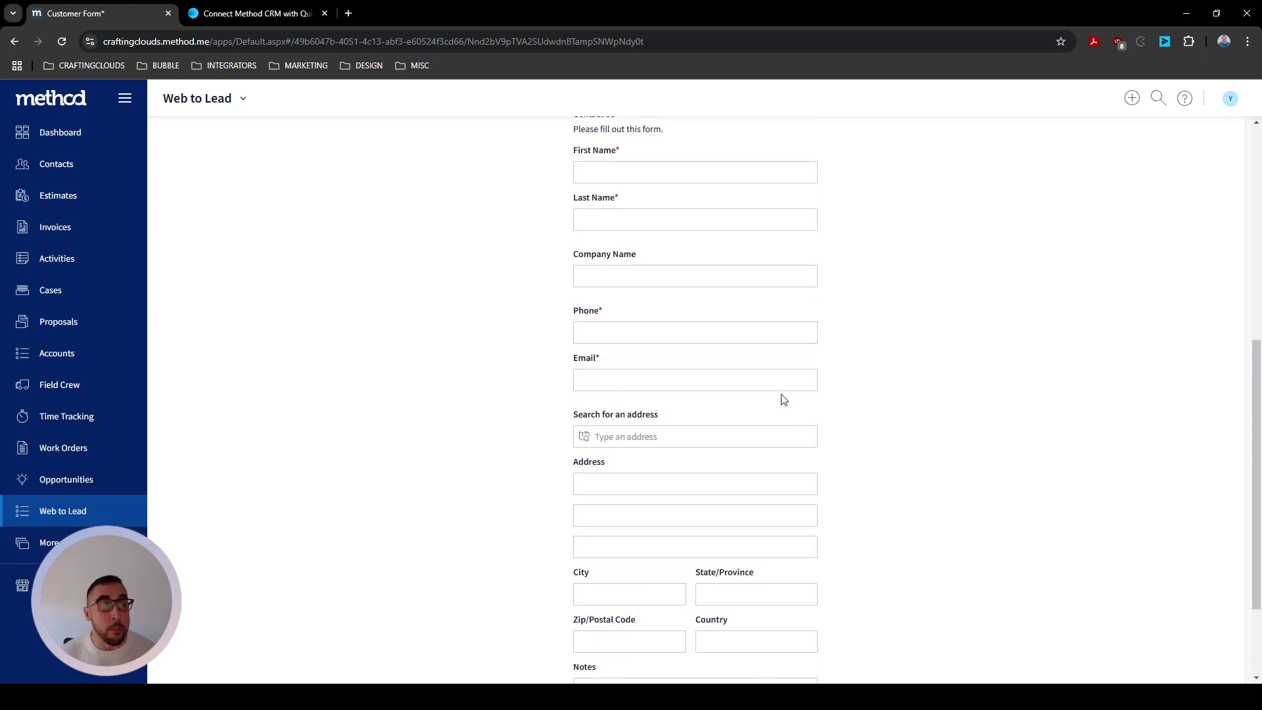
pyautogui.scroll(3, 783, 400)
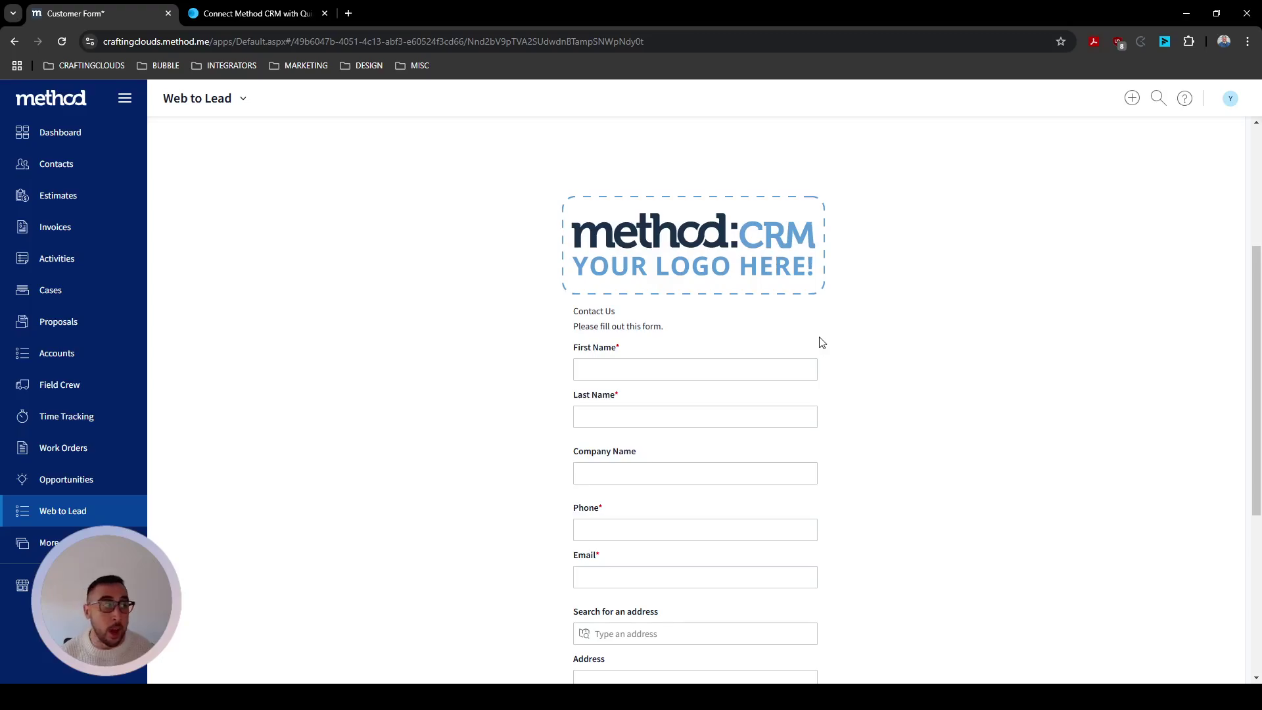
pyautogui.scroll(-1, 821, 343)
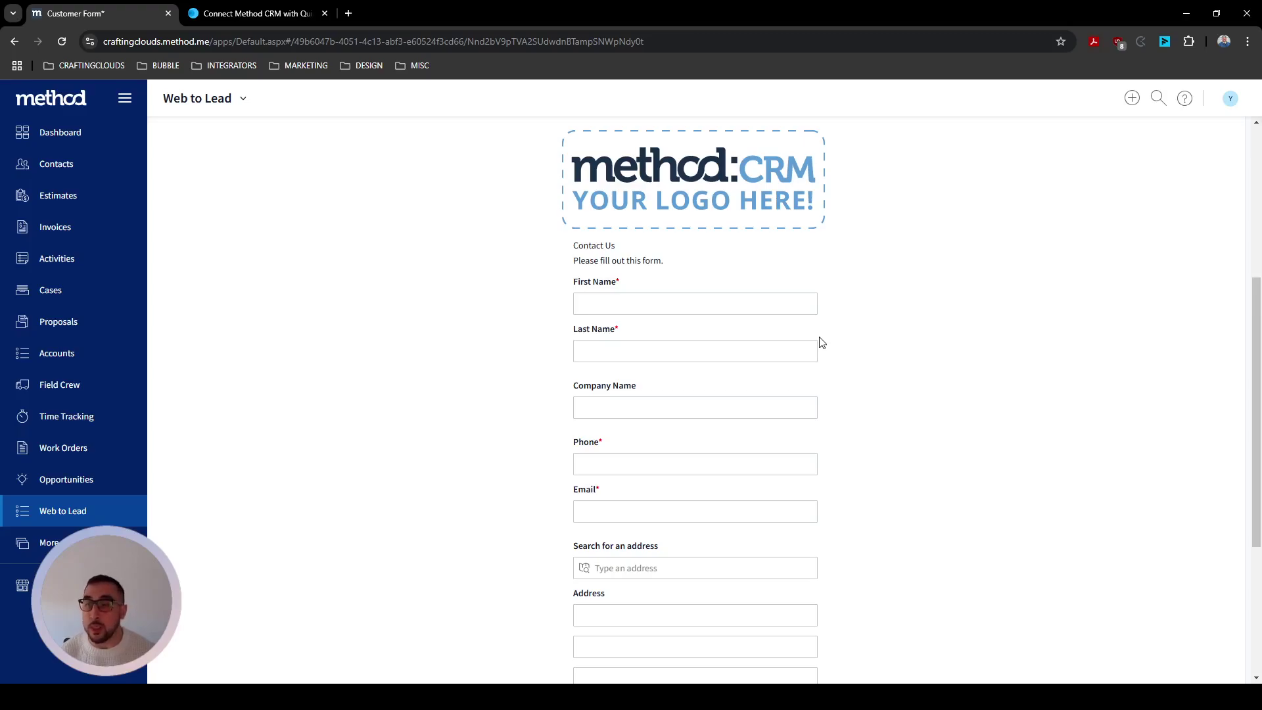
pyautogui.scroll(1, 813, 369)
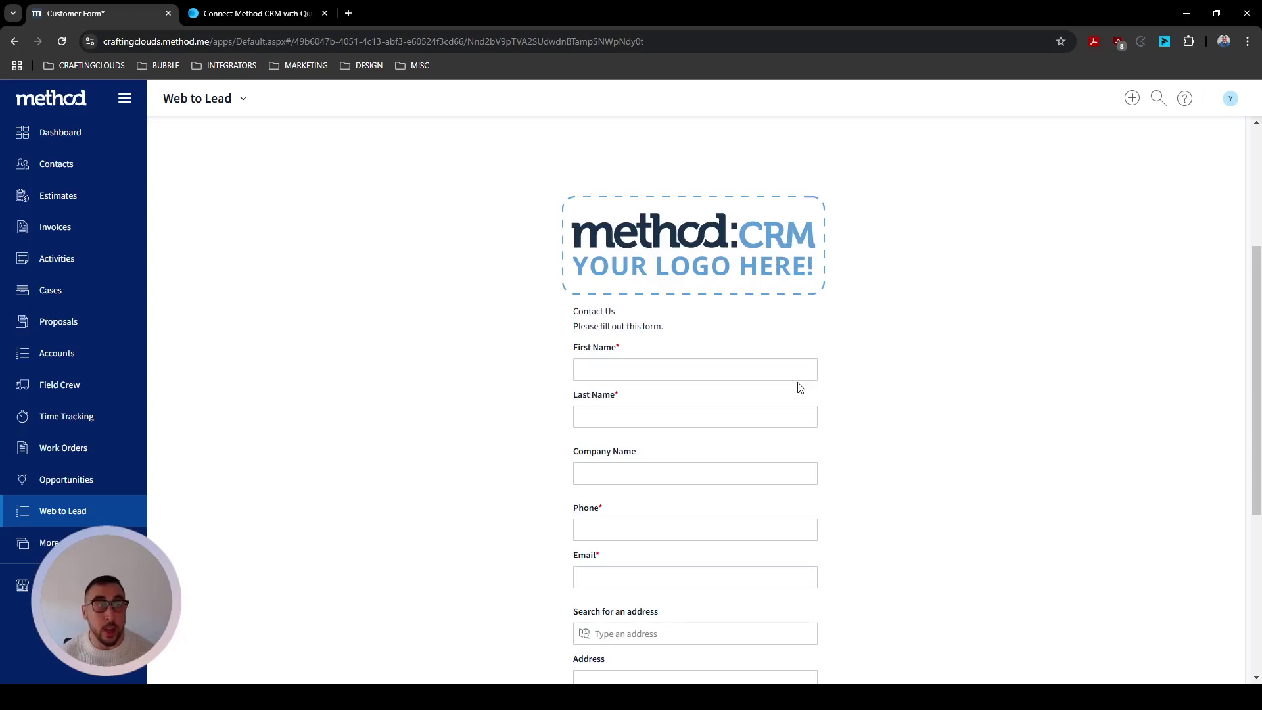
# Step: Test the preview's First Name field, submit the empty form, then return to Dashboard
pyautogui.click(789, 374)
pyautogui.scroll(1, 789, 374)
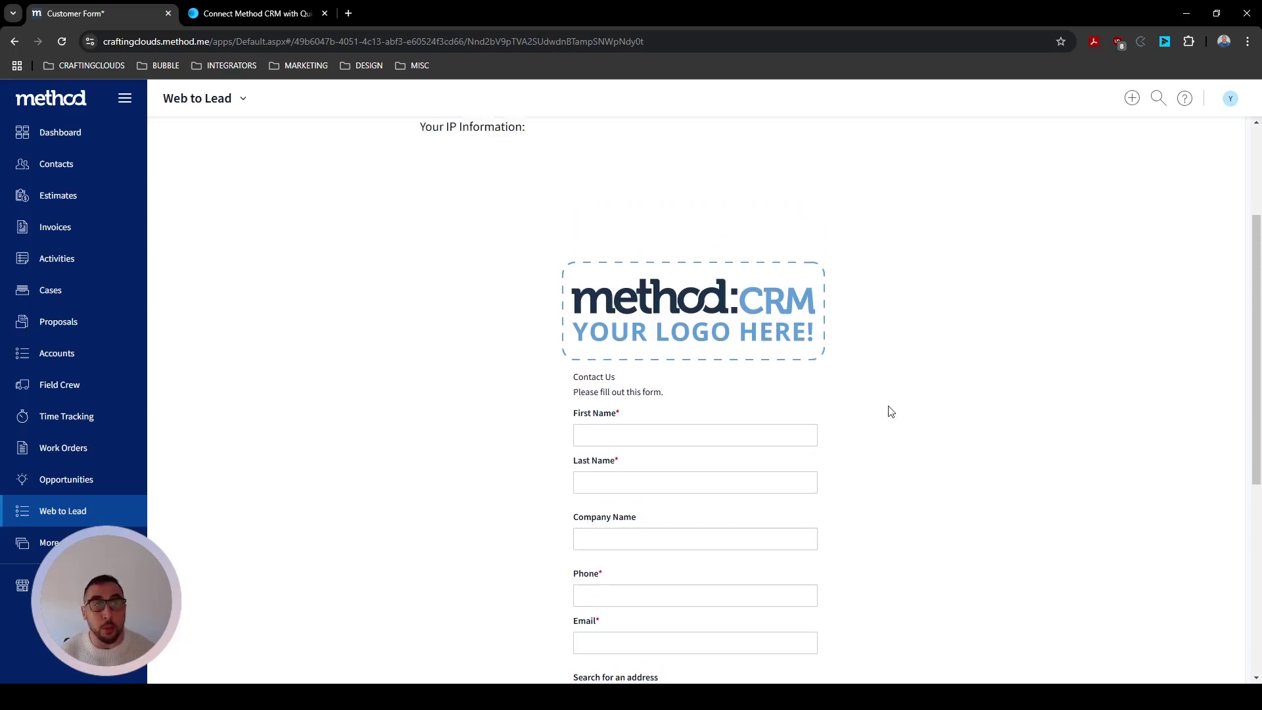
pyautogui.scroll(-3, 891, 411)
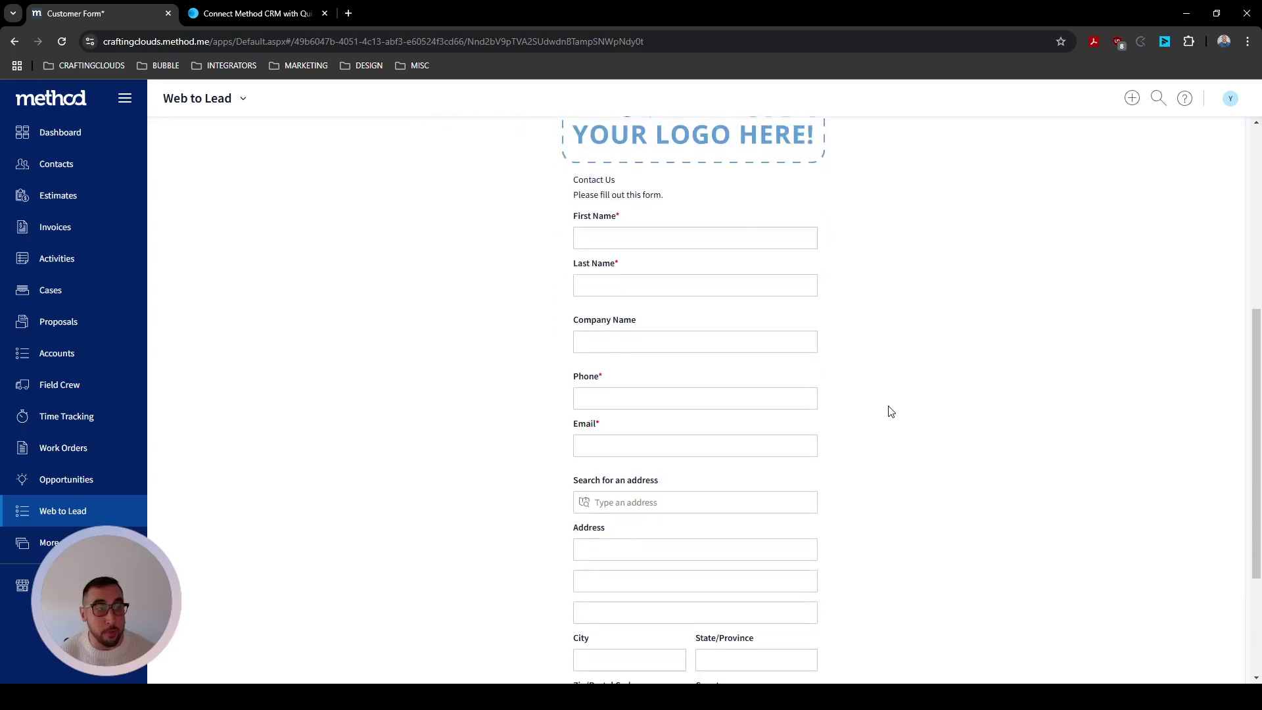
pyautogui.scroll(2, 891, 411)
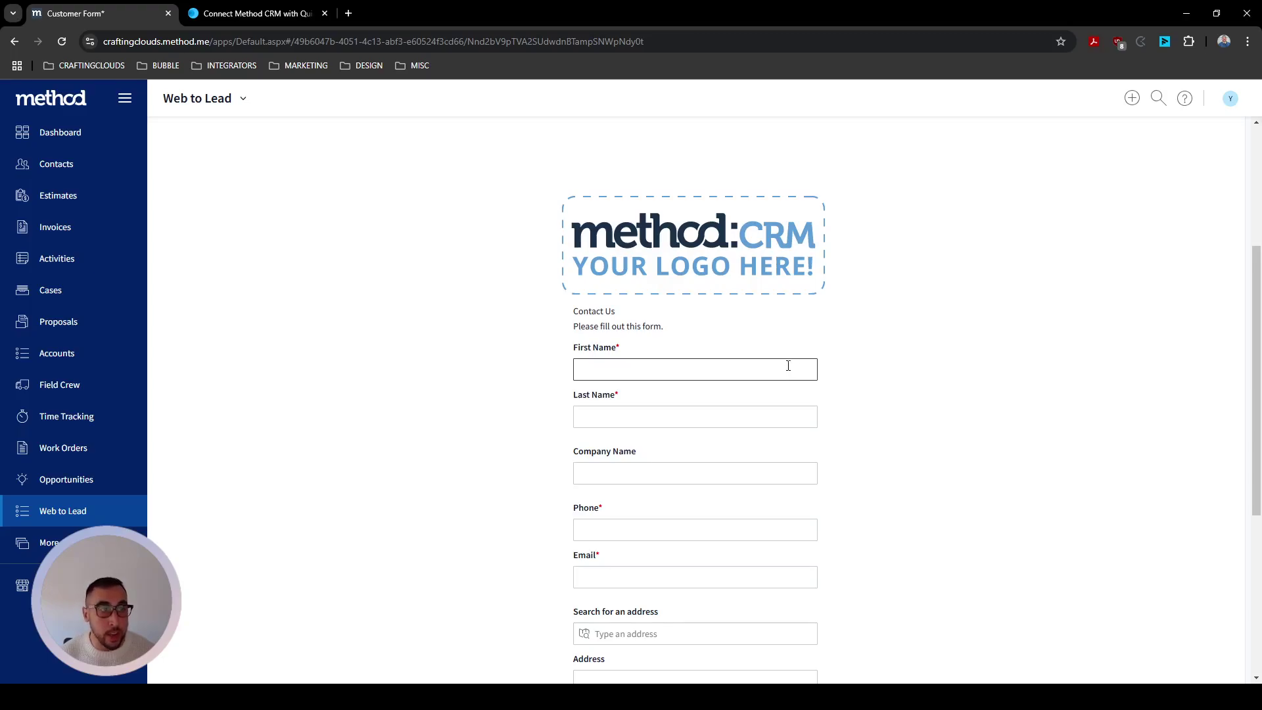
pyautogui.scroll(-3, 756, 332)
pyautogui.scroll(-2, 782, 351)
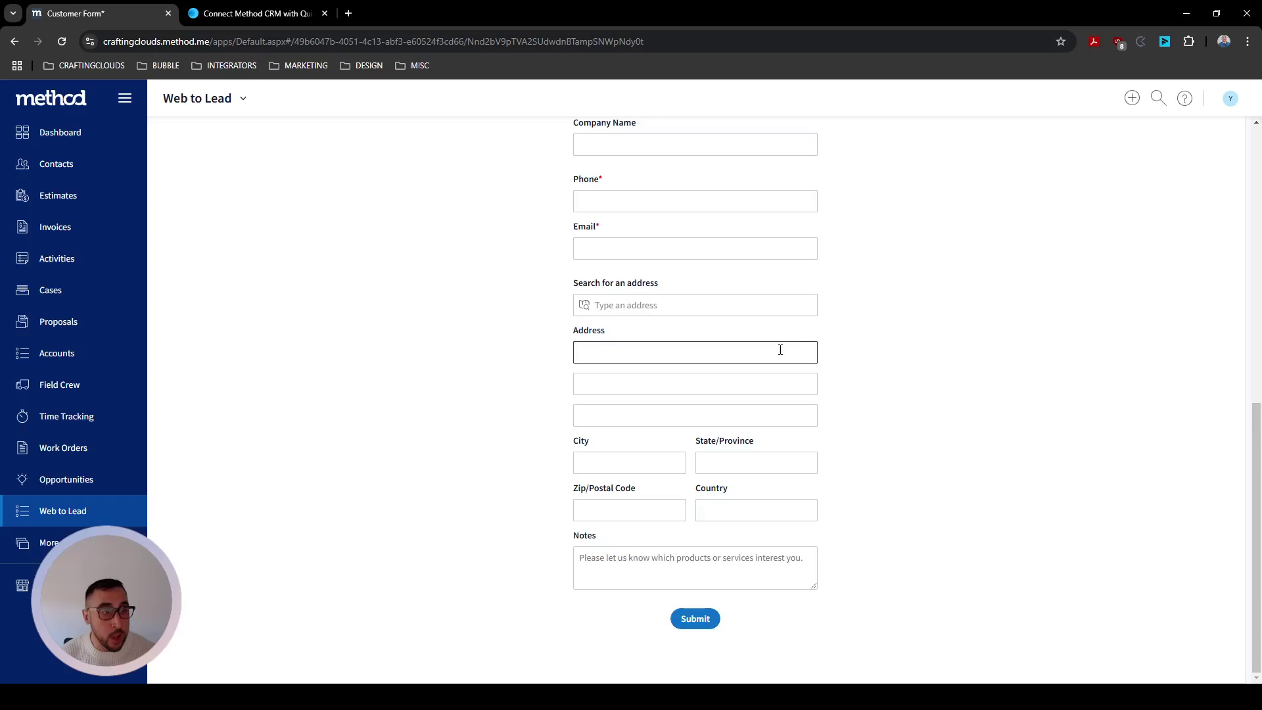
pyautogui.click(704, 618)
pyautogui.scroll(-4, 706, 608)
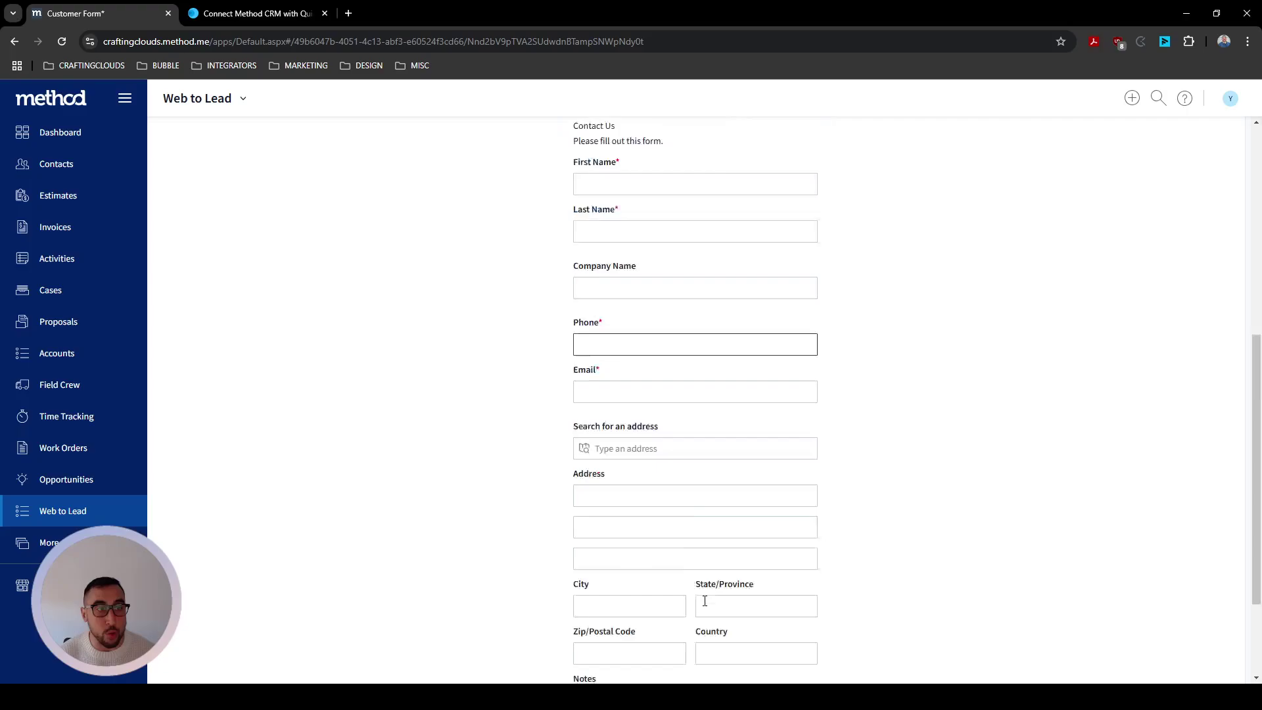
pyautogui.scroll(-2, 704, 618)
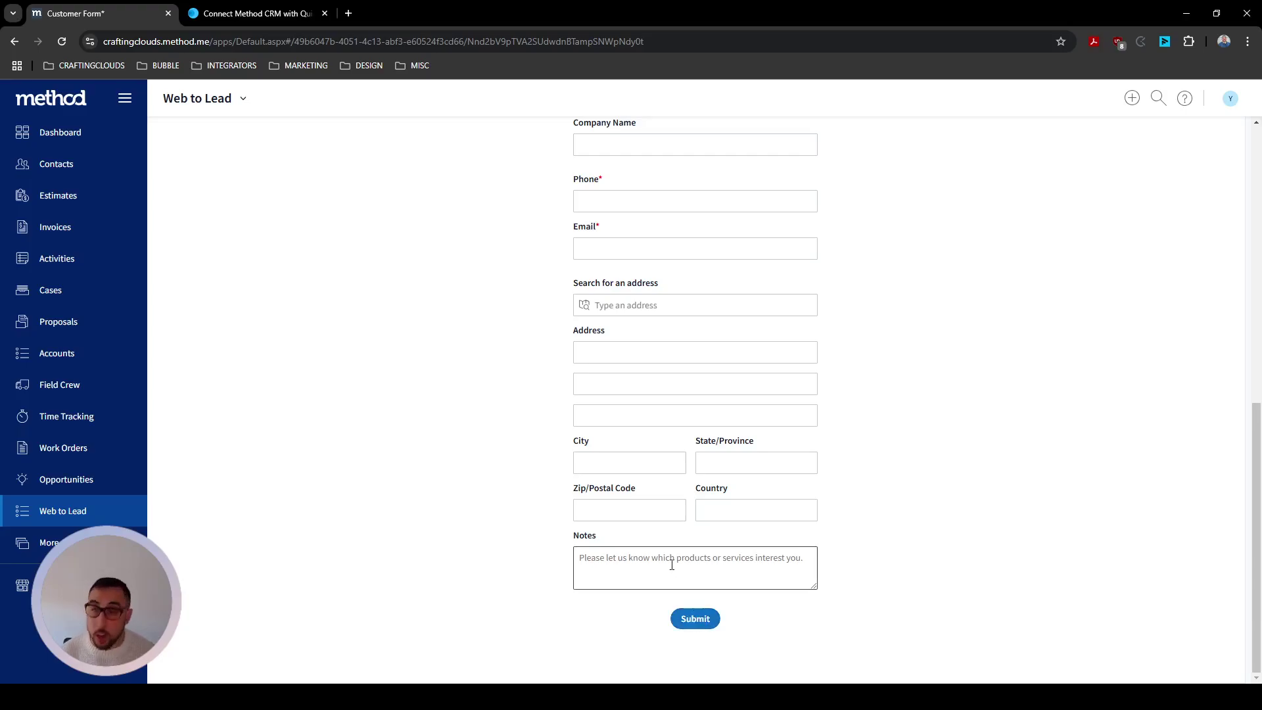
pyautogui.scroll(1, 724, 378)
pyautogui.scroll(-1, 734, 445)
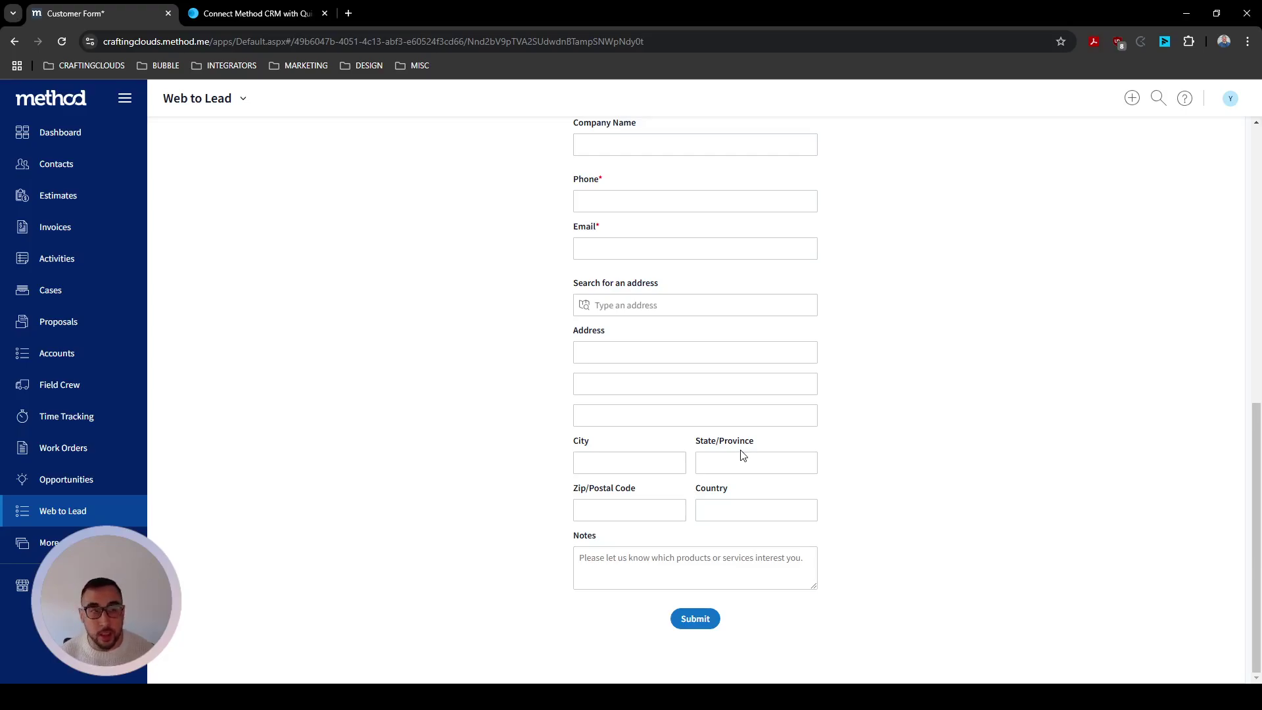
pyautogui.scroll(4, 743, 455)
pyautogui.scroll(3, 753, 482)
pyautogui.scroll(-3, 755, 482)
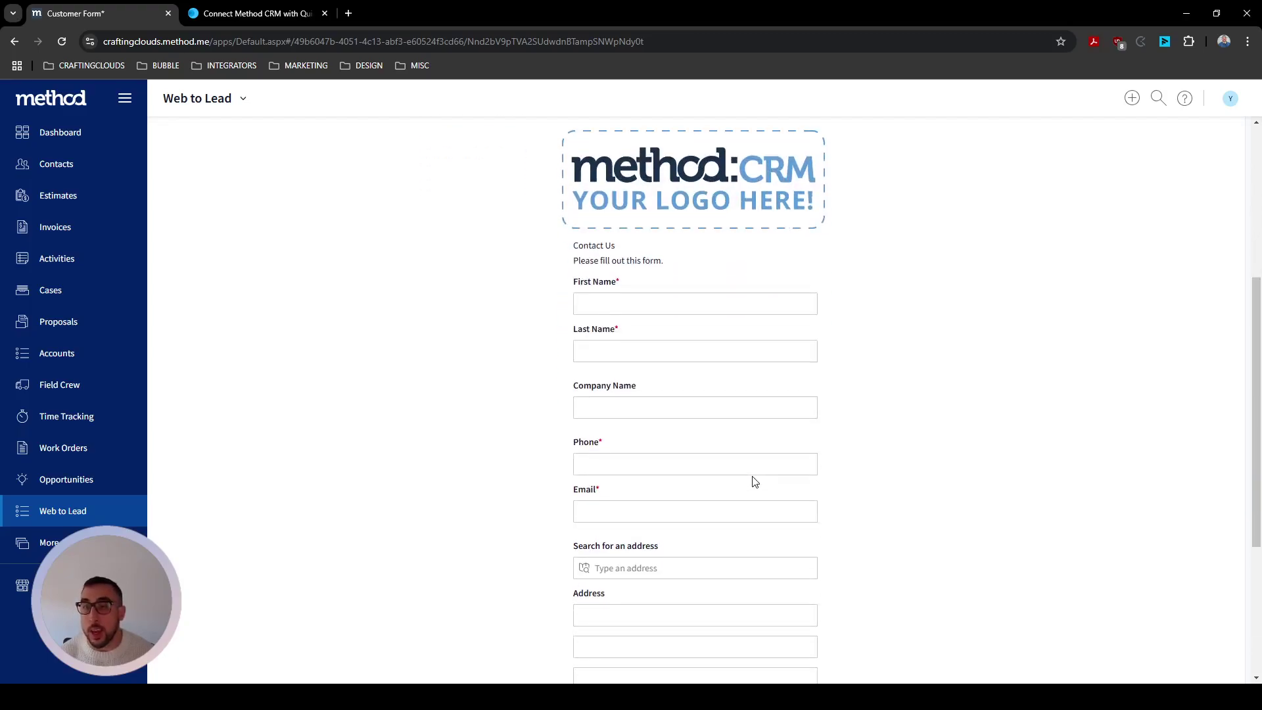
pyautogui.scroll(-2, 755, 482)
pyautogui.scroll(-2, 754, 482)
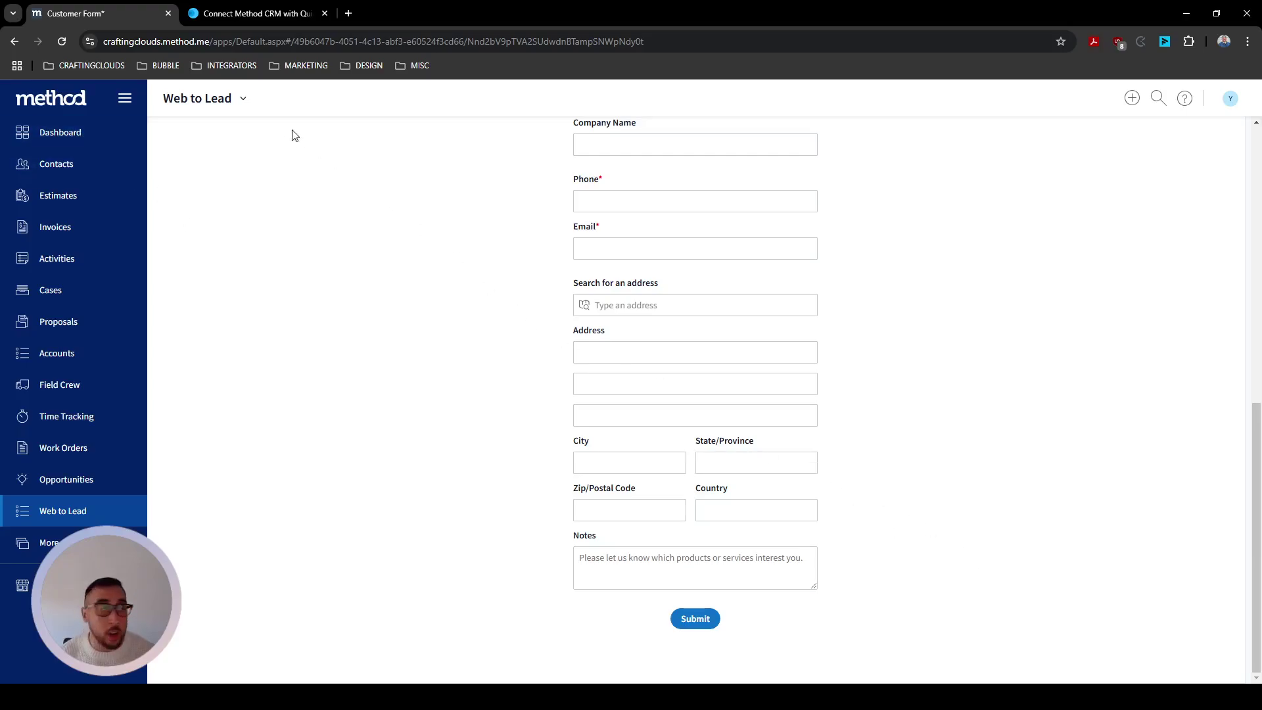
pyautogui.click(82, 132)
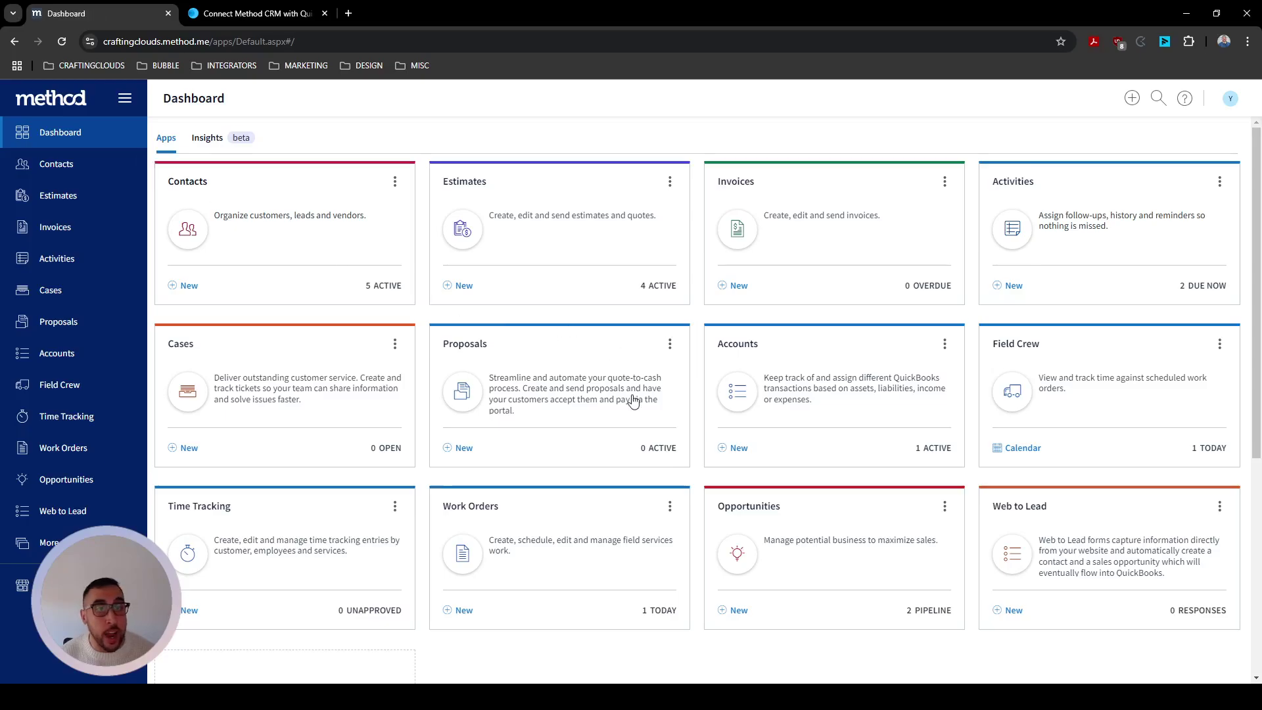
# Step: Open the Work Orders app to list its five work orders
pyautogui.scroll(-3, 633, 401)
pyautogui.scroll(2, 618, 398)
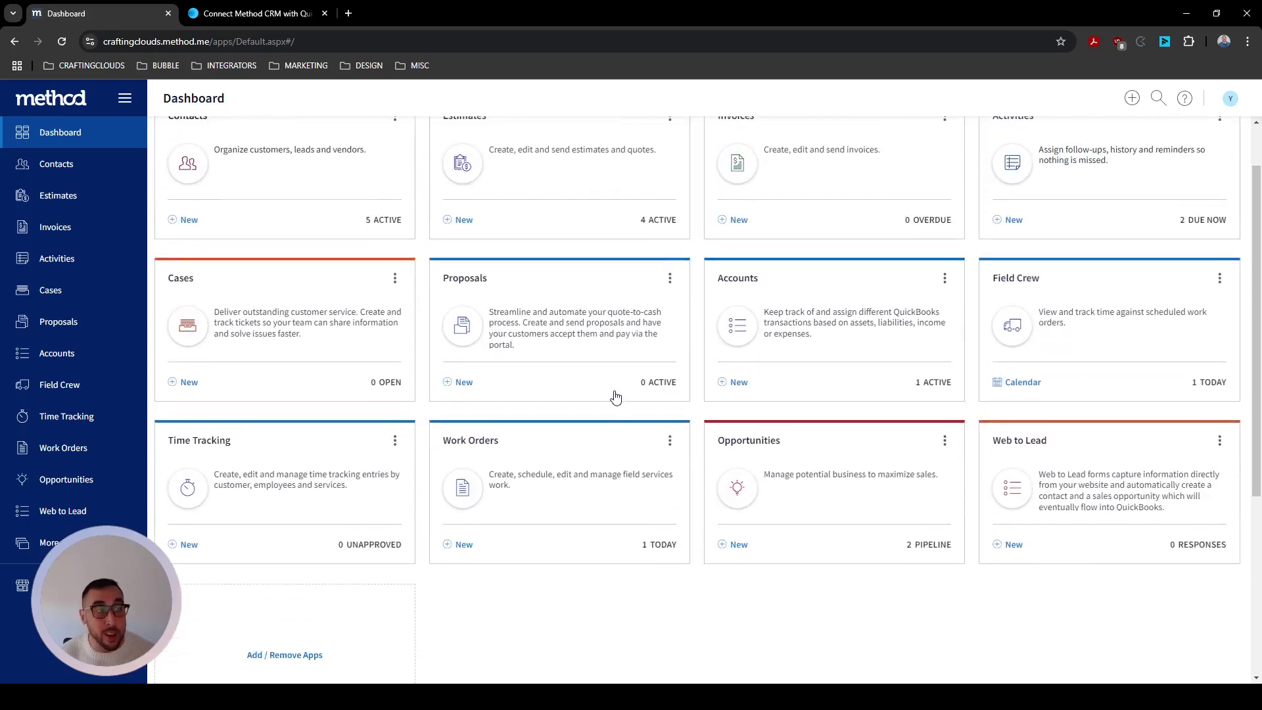
pyautogui.click(509, 468)
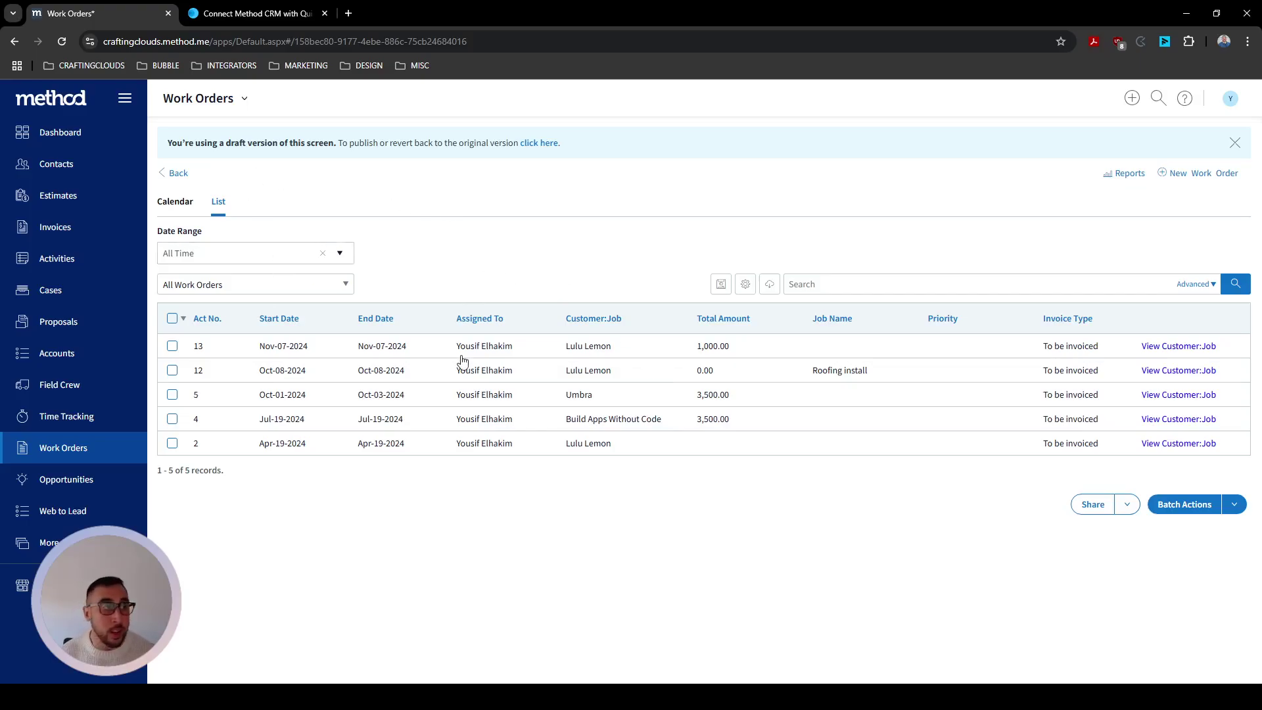
# Step: Turn the Nov-07-2024 Lulu Lemon work order into an invoice
pyautogui.click(414, 355)
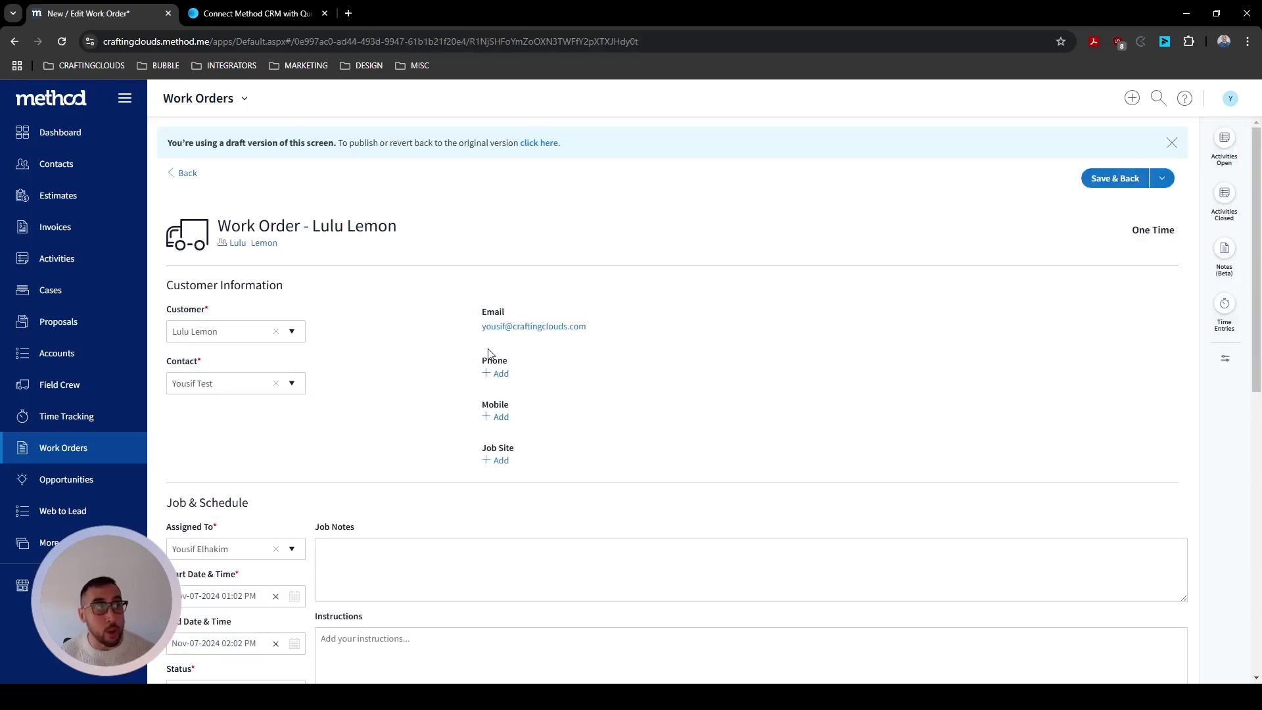
pyautogui.scroll(-5, 480, 355)
pyautogui.scroll(-3, 483, 354)
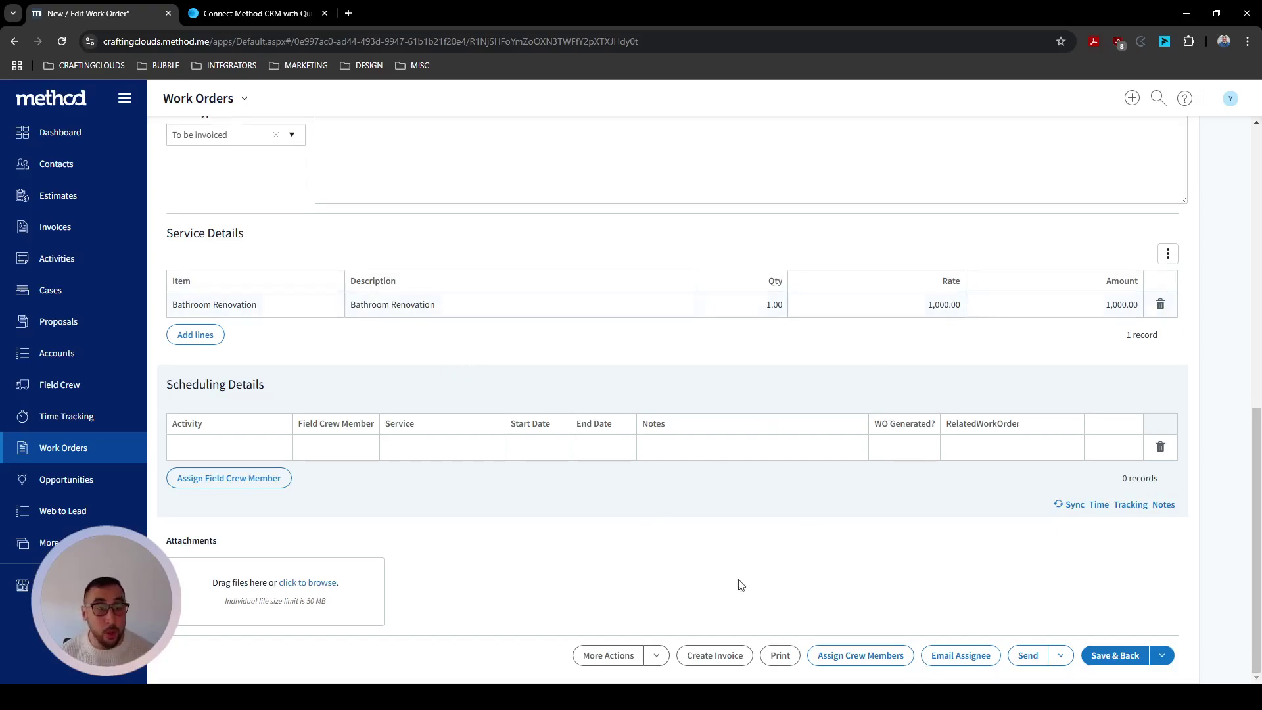
pyautogui.click(709, 656)
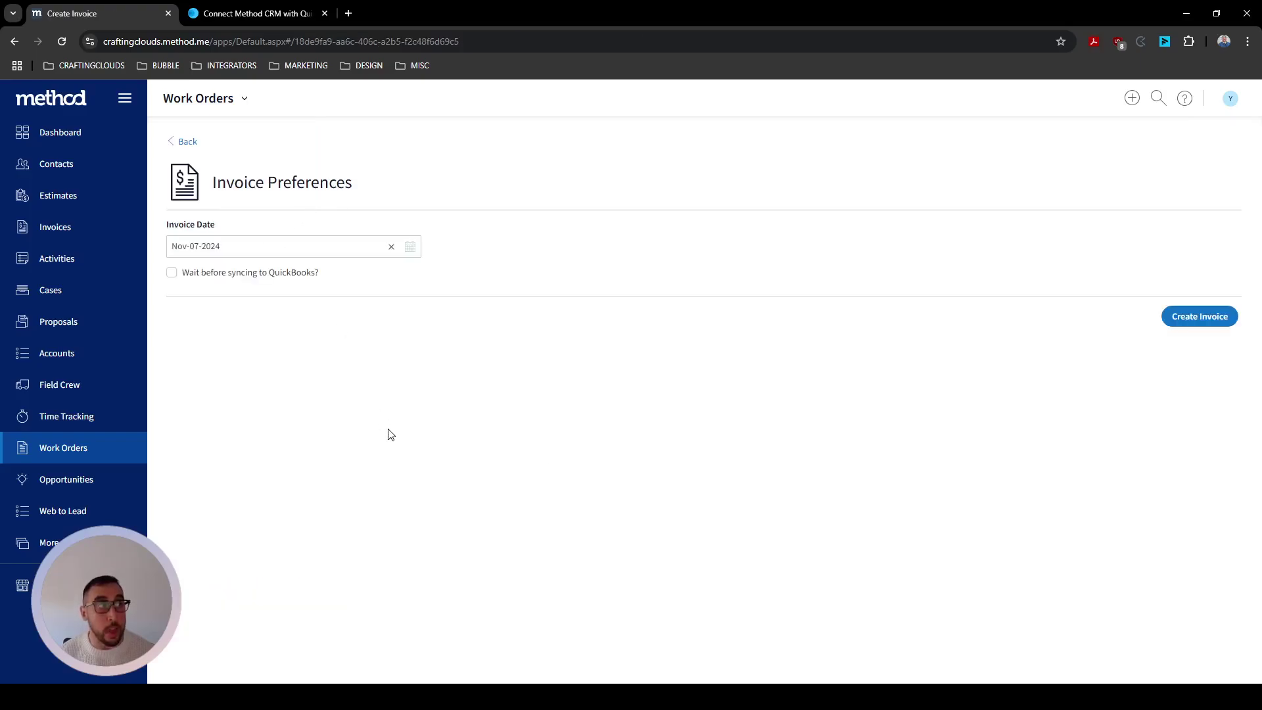
pyautogui.click(1207, 318)
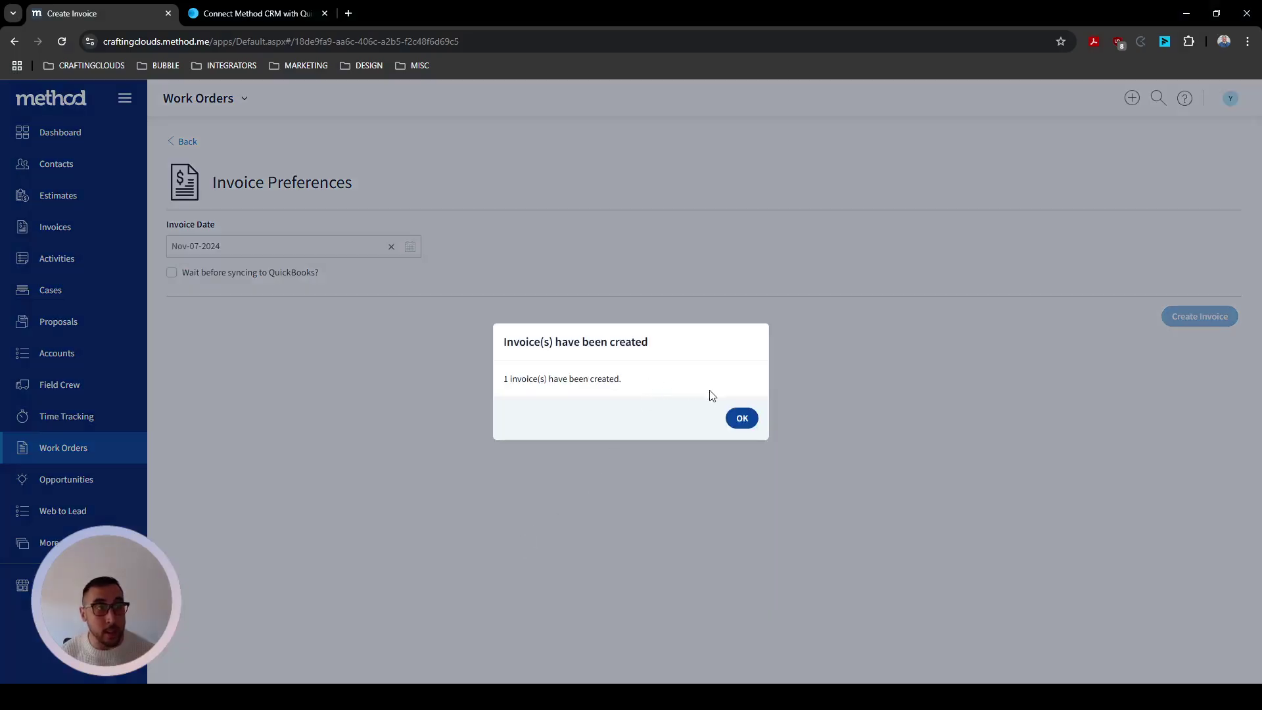
pyautogui.click(735, 421)
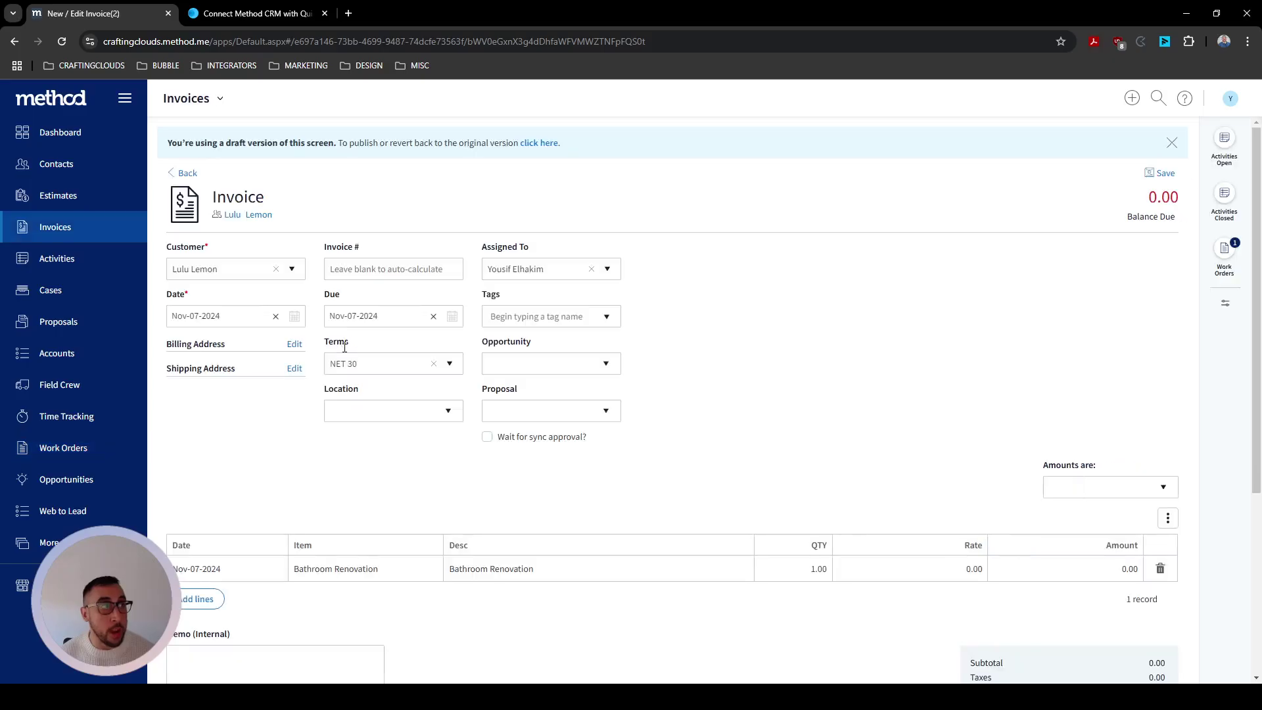
# Step: Review the new Bathroom Renovation invoice, then open the Field Crew list
pyautogui.scroll(-3, 361, 370)
pyautogui.scroll(-1, 513, 460)
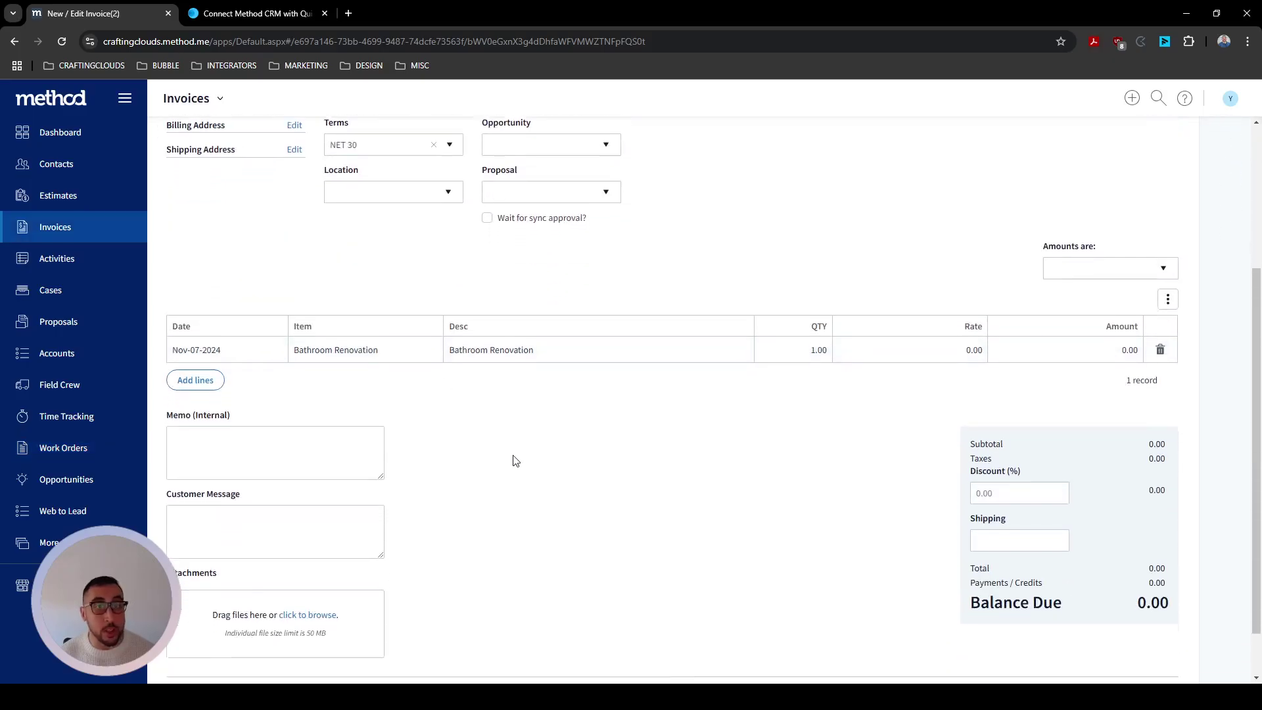
pyautogui.scroll(4, 514, 460)
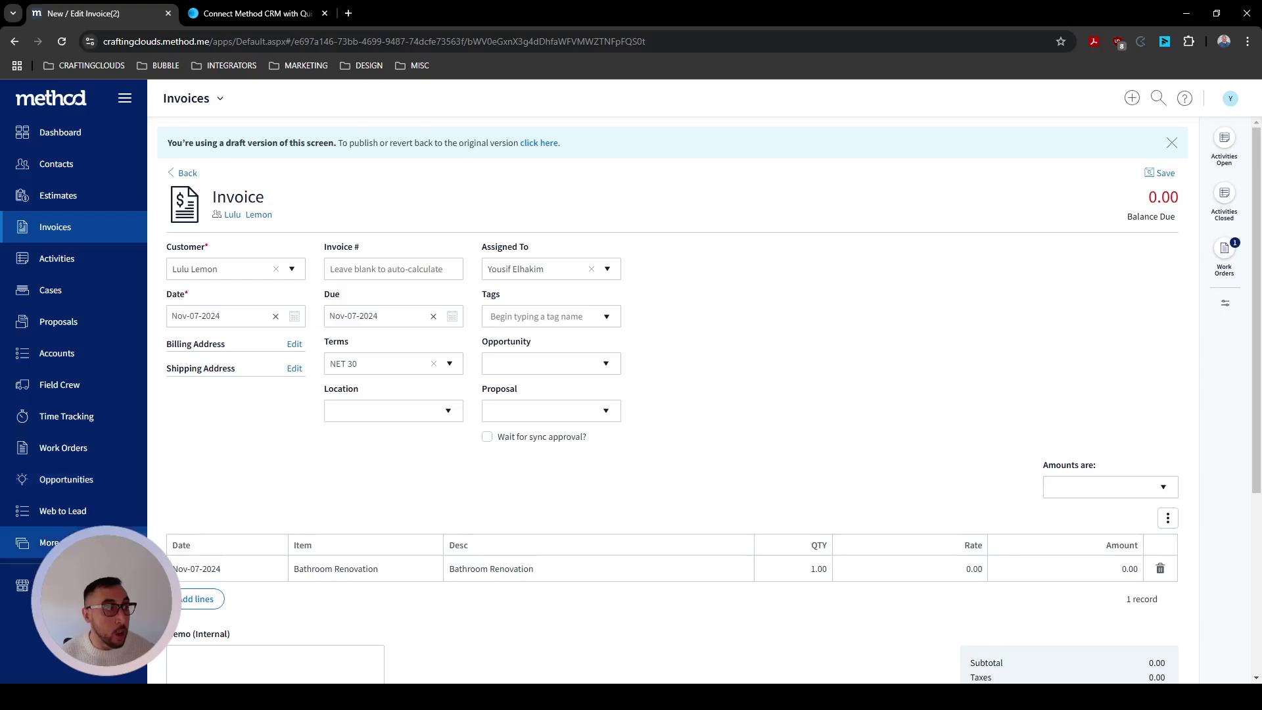
pyautogui.click(61, 388)
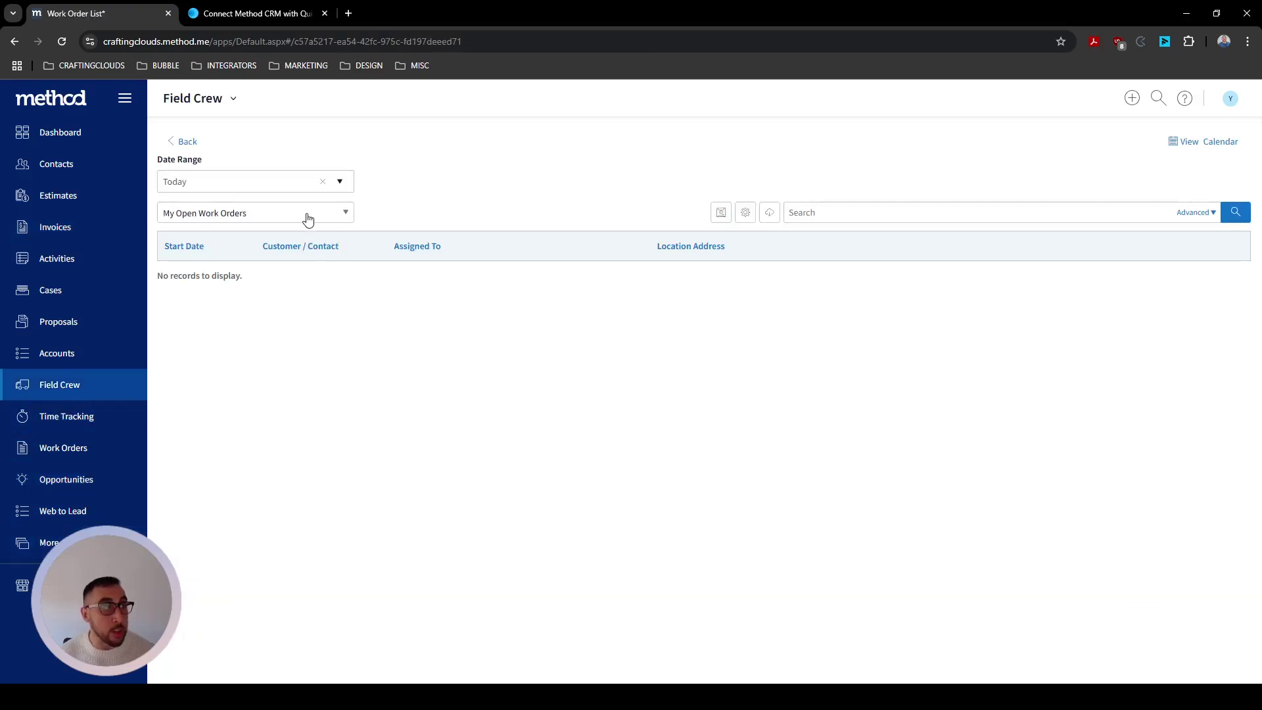
# Step: Show Shared All Work Orders over an All Time date range
pyautogui.click(309, 215)
pyautogui.click(263, 327)
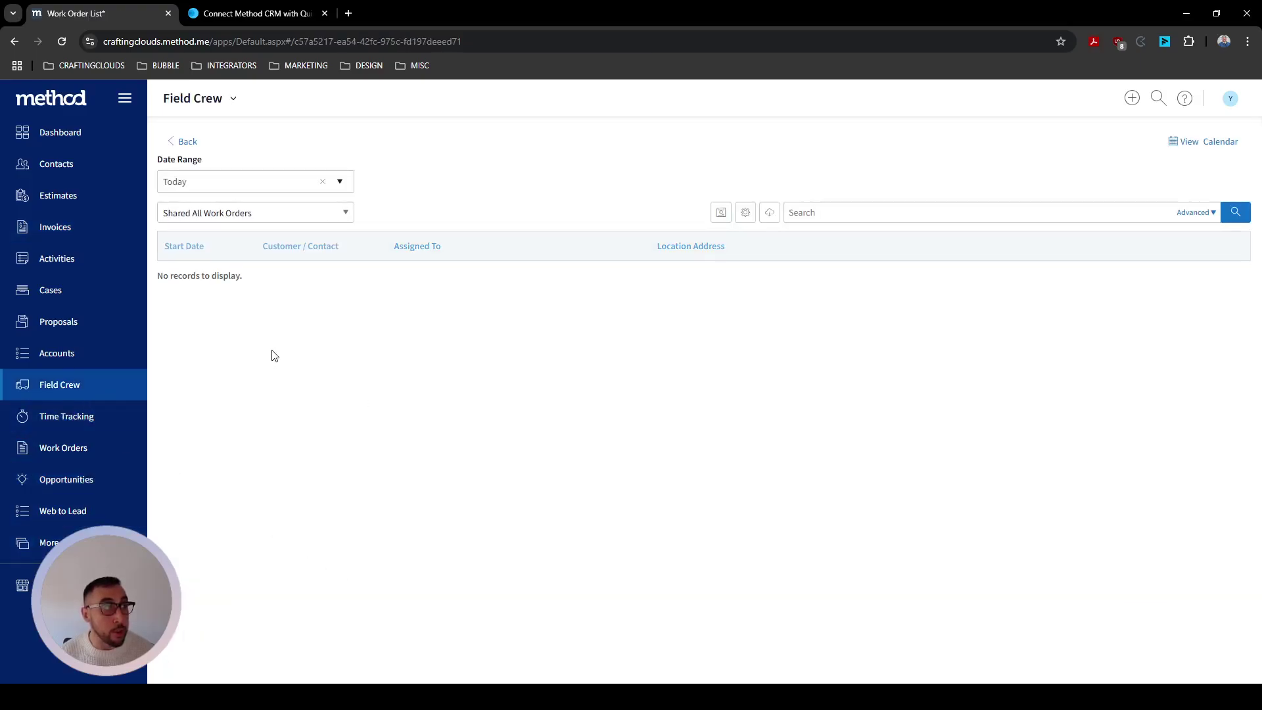
pyautogui.click(333, 188)
pyautogui.scroll(-3, 250, 312)
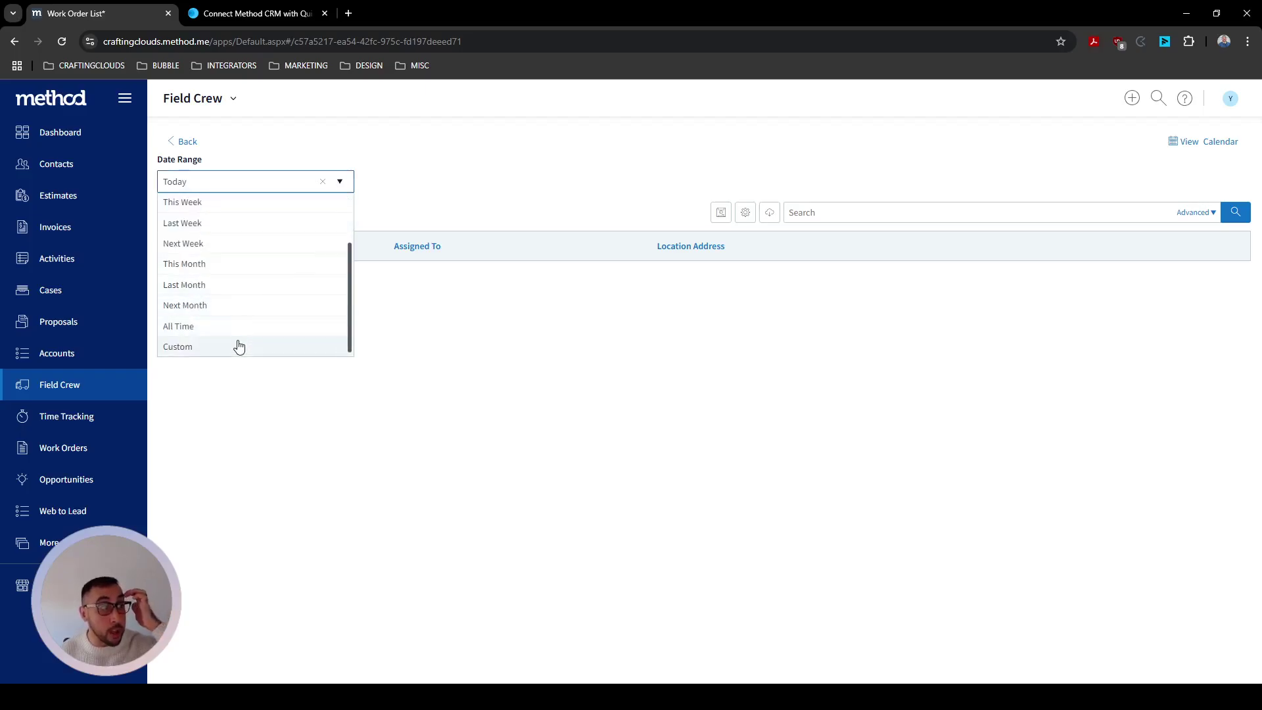
pyautogui.click(238, 327)
# Step: Open the Bathroom Renovation work order, run its timer briefly, and check Time Entries
pyautogui.click(339, 314)
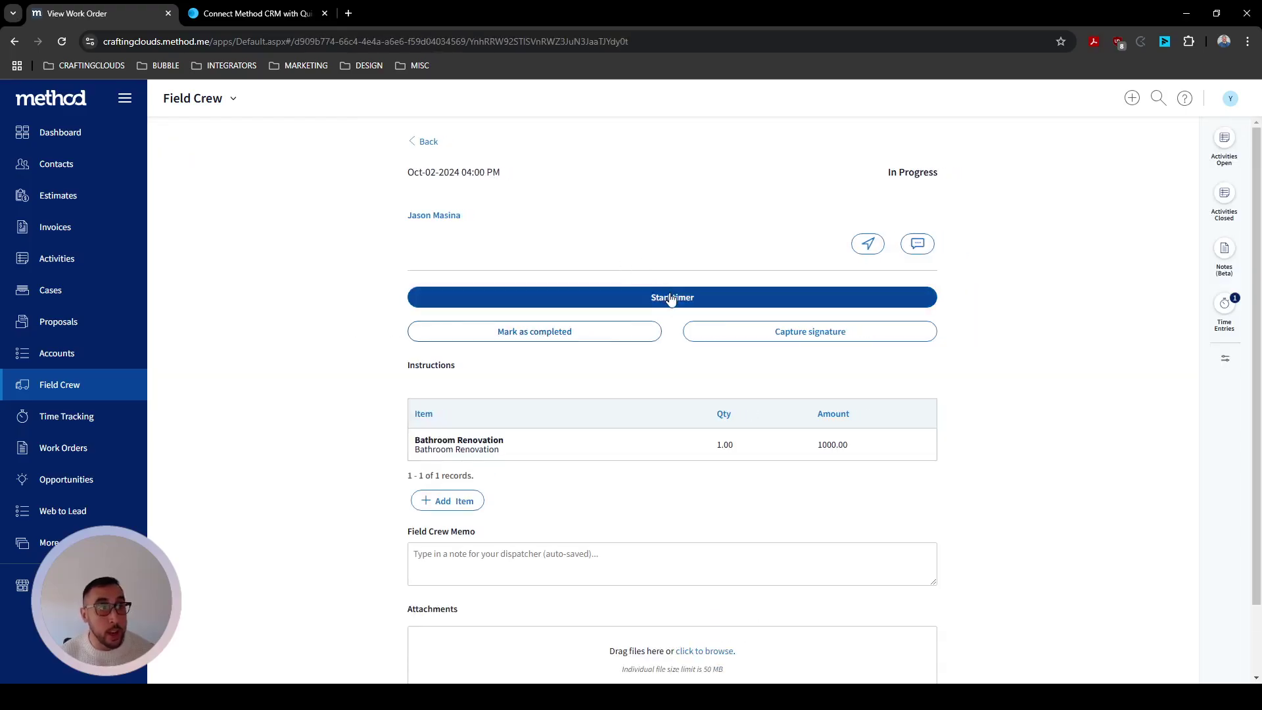
pyautogui.click(665, 297)
pyautogui.click(667, 293)
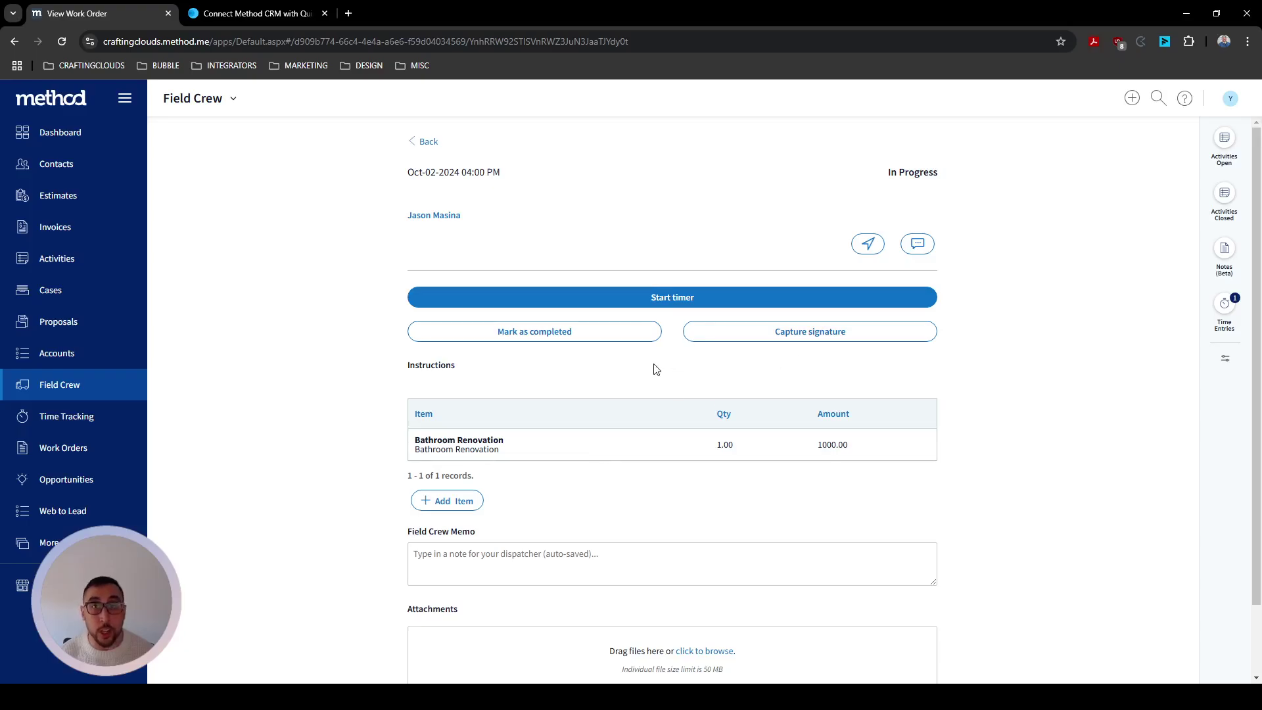
pyautogui.click(1225, 303)
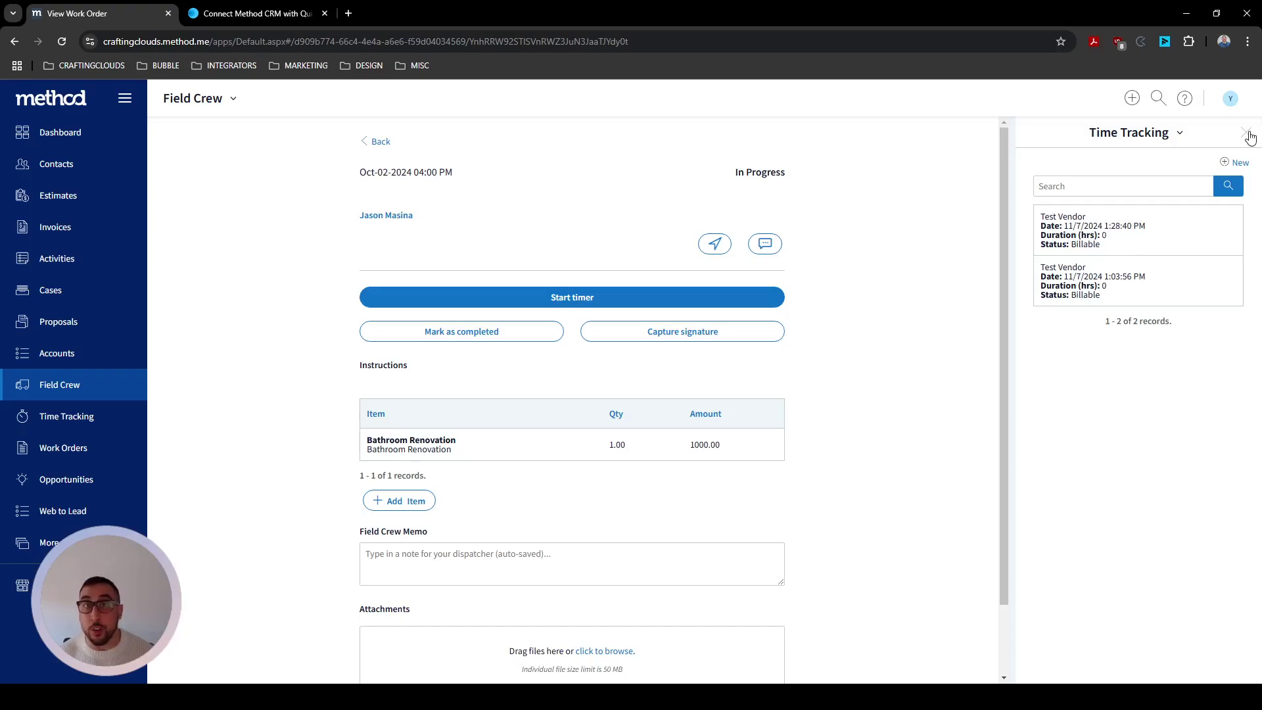
pyautogui.click(1248, 134)
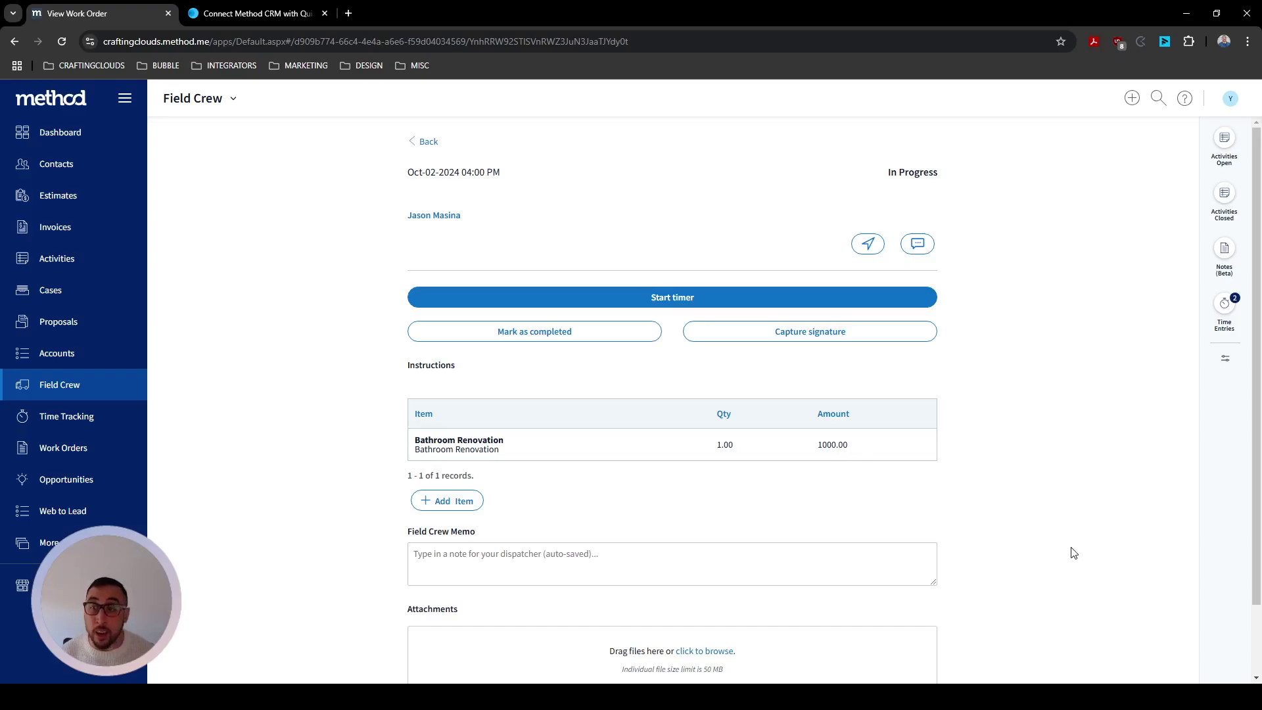
# Step: Preview the work order in an iPhone SE phone-sized layout after reloading
pyautogui.hotkey('ctrl', 'shift', 'i')
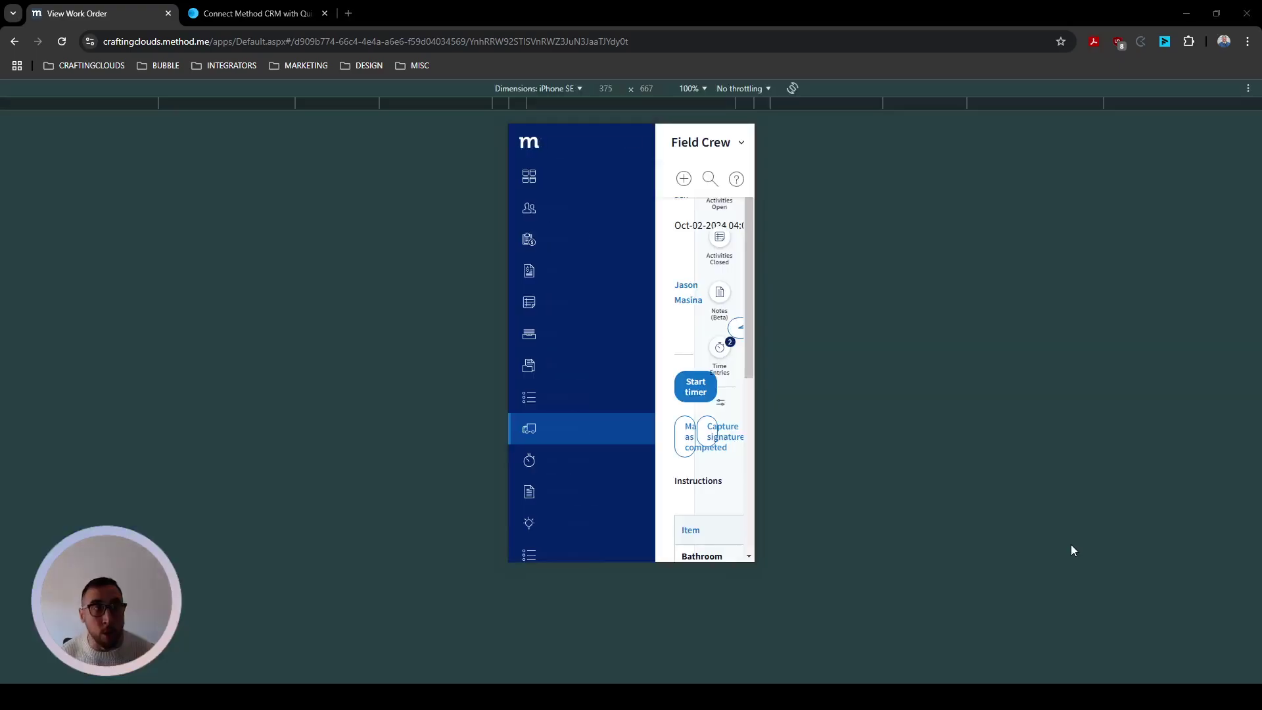
pyautogui.click(63, 43)
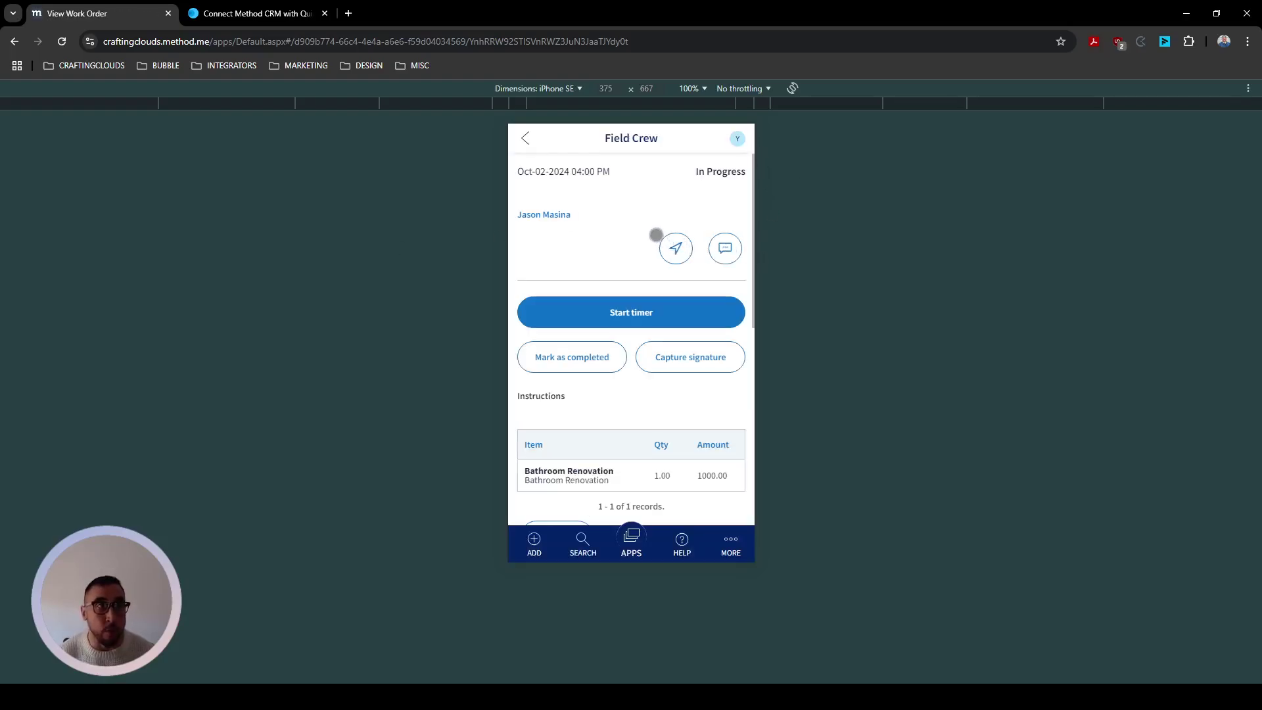
pyautogui.scroll(-2, 656, 235)
pyautogui.scroll(-4, 655, 232)
pyautogui.scroll(1, 655, 231)
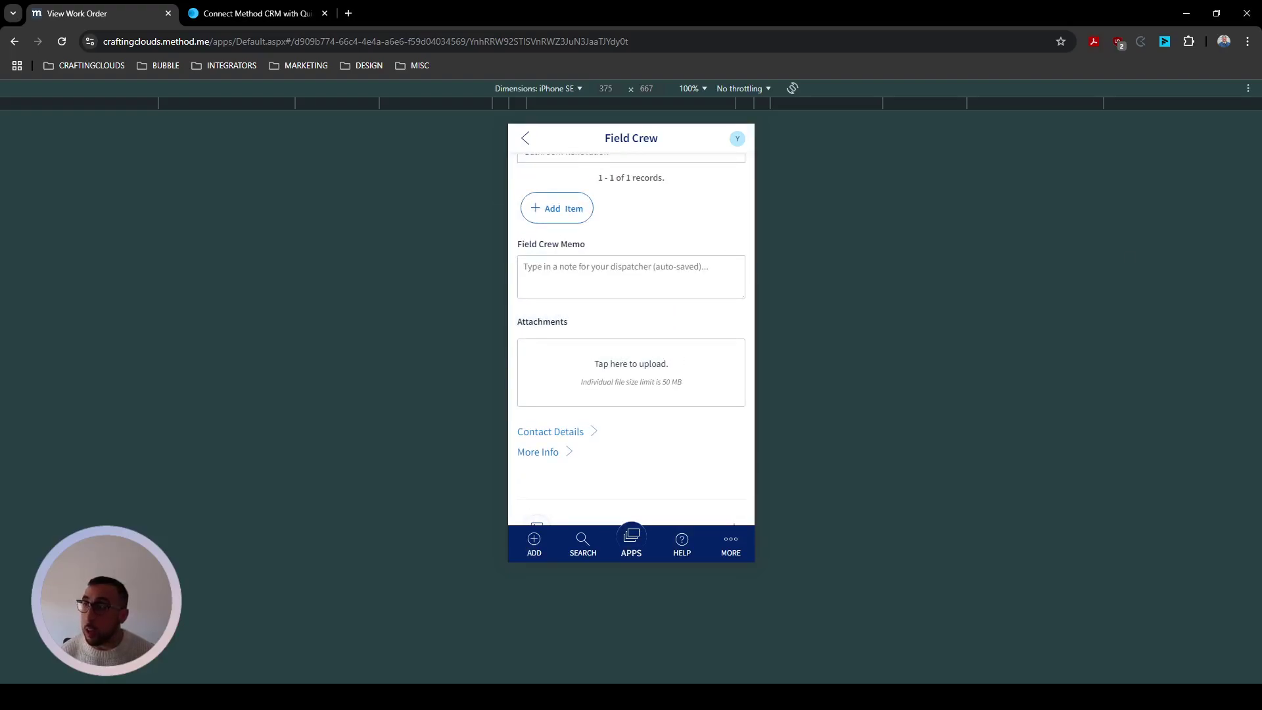
pyautogui.scroll(2, 547, 426)
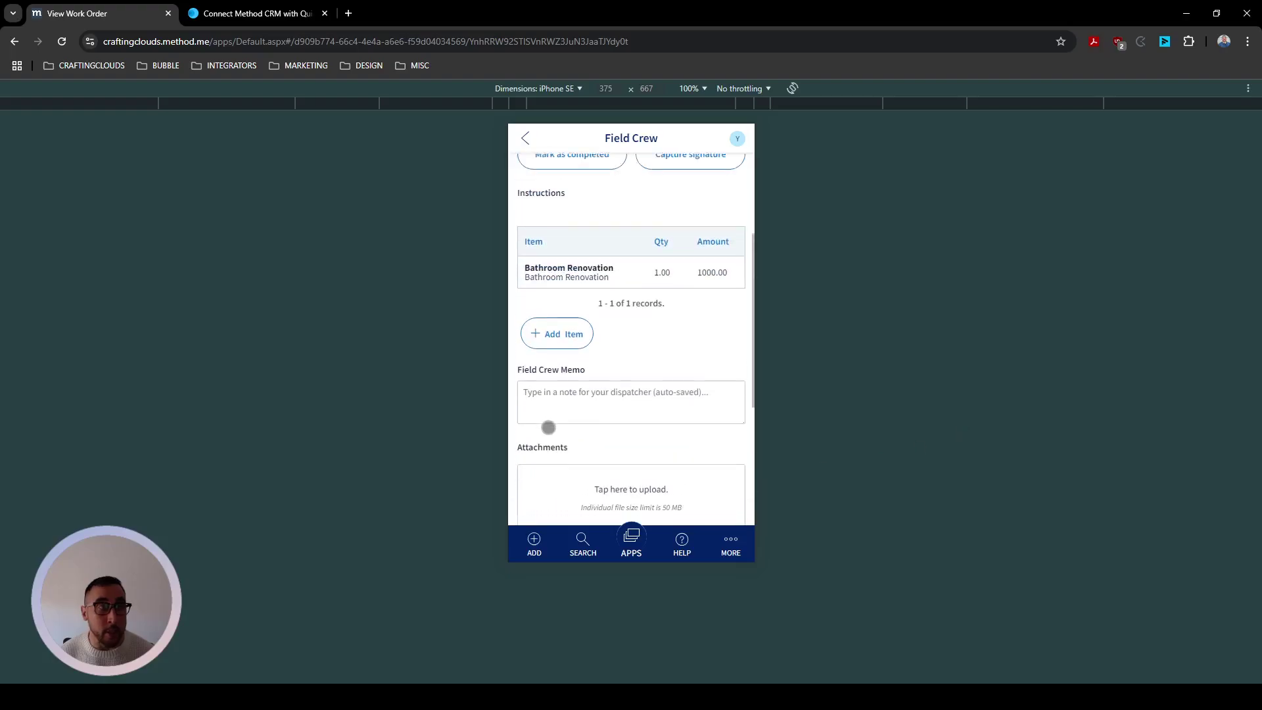
pyautogui.scroll(3, 578, 431)
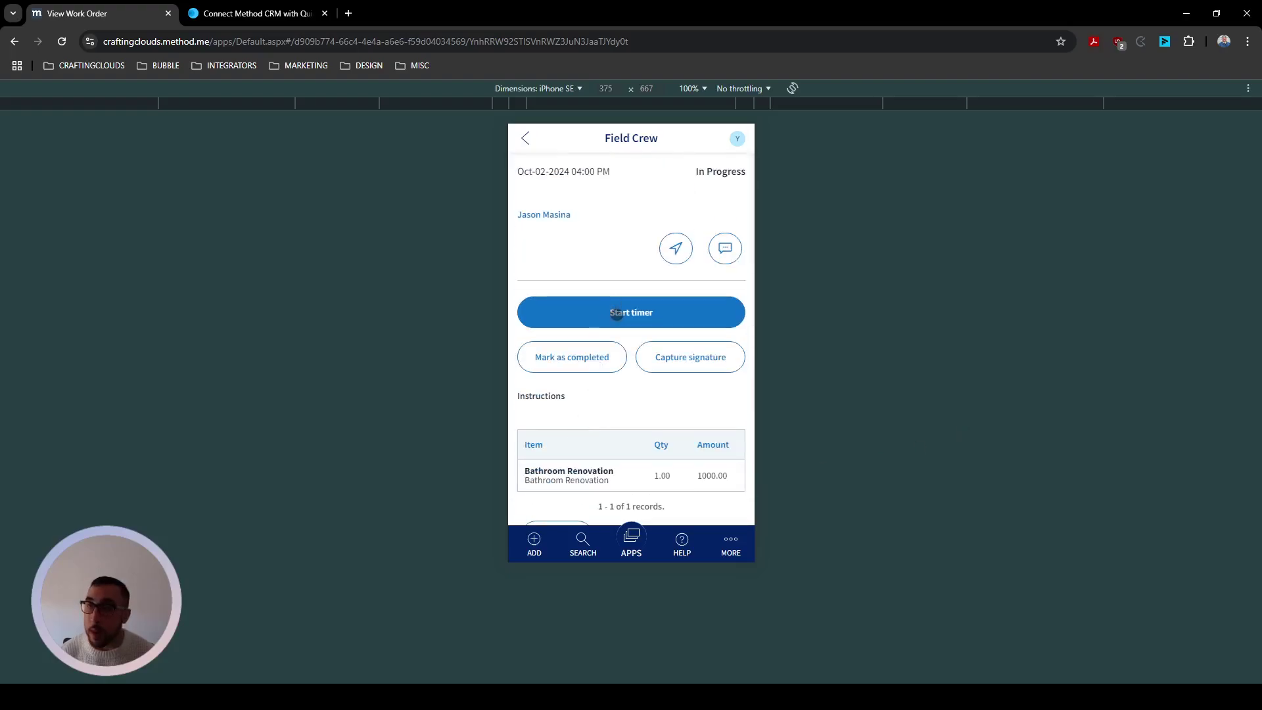
# Step: Start and stop the work order timer, mark it completed, and bring up its signature page
pyautogui.click(616, 314)
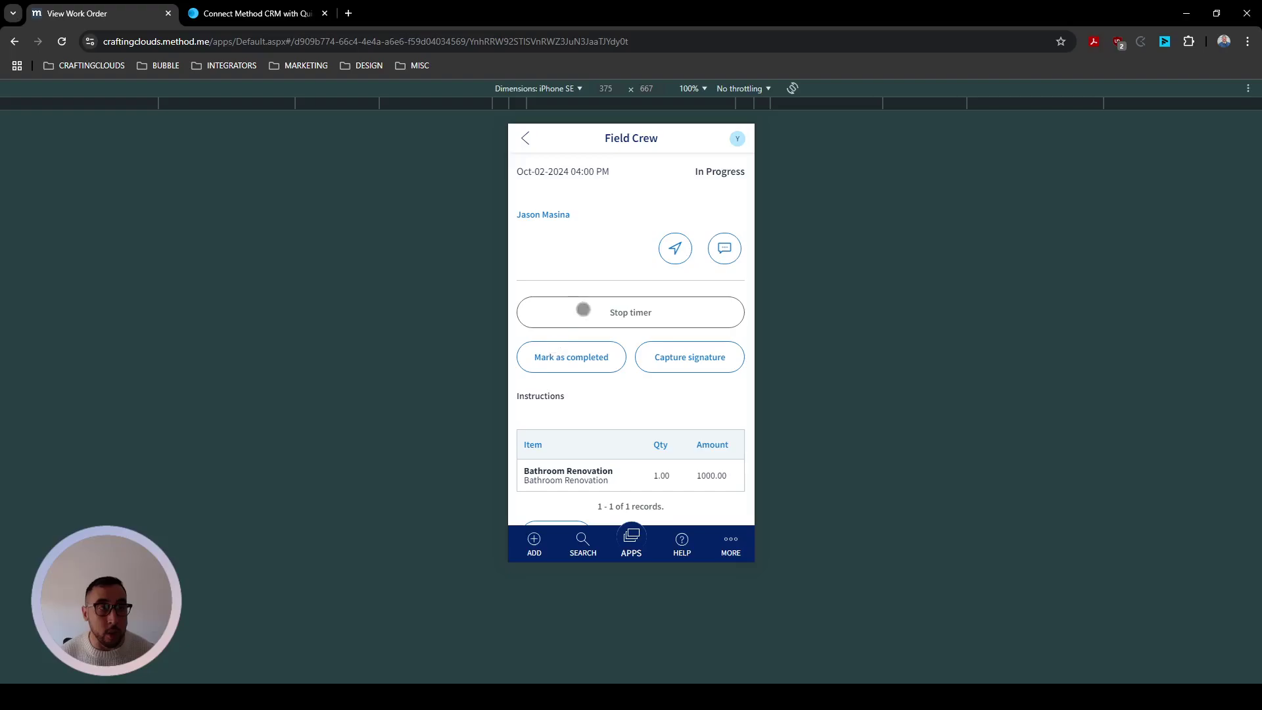
pyautogui.click(592, 317)
pyautogui.click(580, 362)
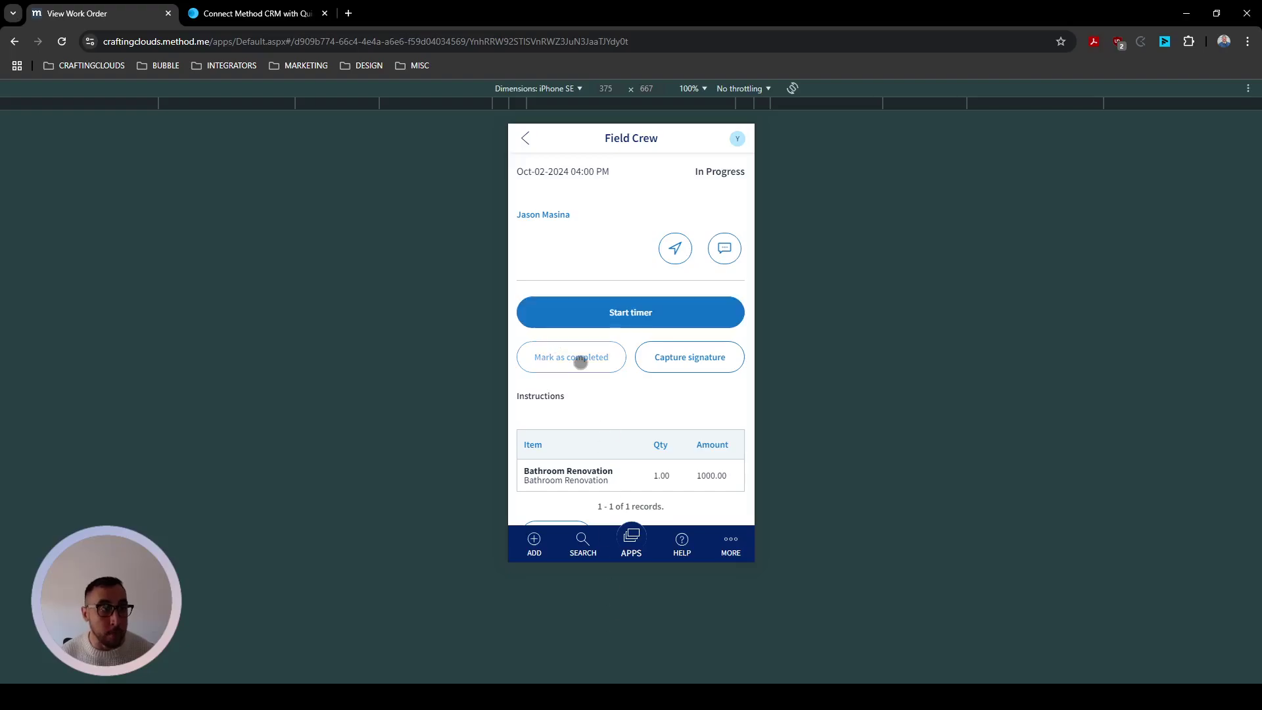
pyautogui.click(698, 357)
# Step: Accept the terms, draw and add a signature, submit it, then exit the phone layout
pyautogui.scroll(-2, 594, 414)
pyautogui.scroll(-4, 594, 415)
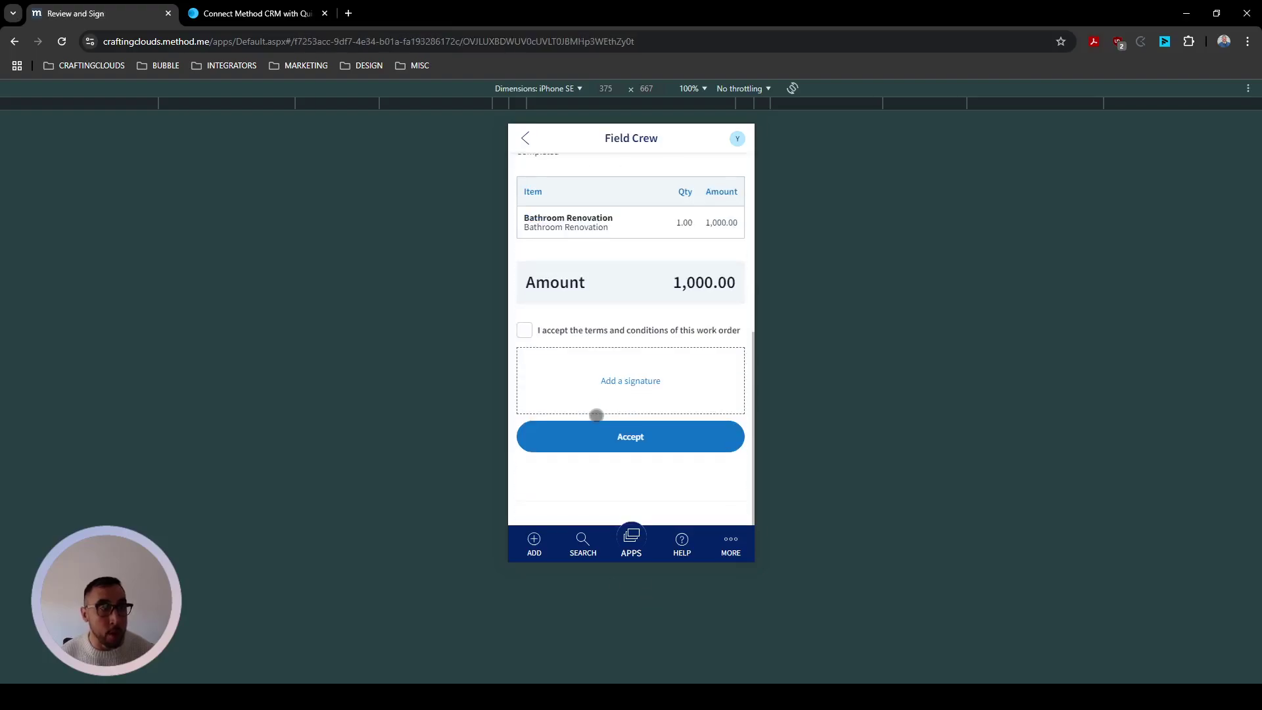
pyautogui.click(538, 332)
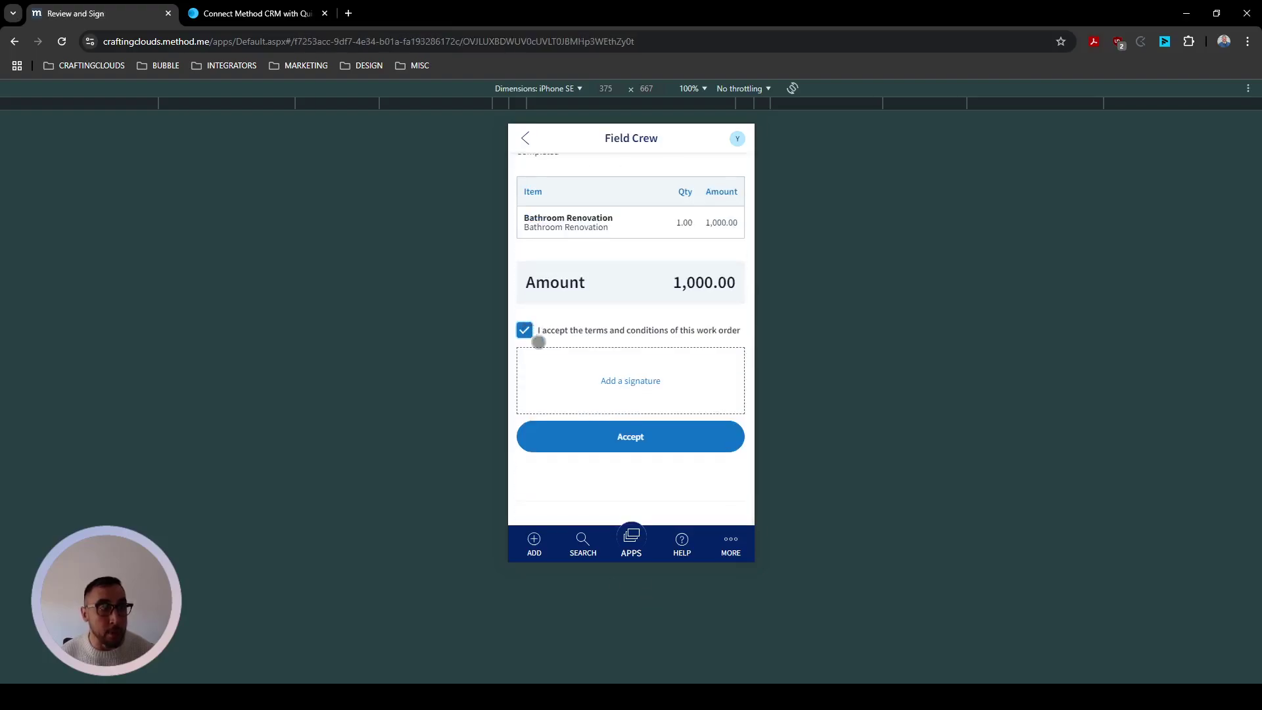
pyautogui.click(609, 383)
pyautogui.moveTo(537, 294)
pyautogui.mouseDown()
pyautogui.moveTo(603, 263)
pyautogui.moveTo(586, 350)
pyautogui.moveTo(642, 318)
pyautogui.moveTo(645, 333)
pyautogui.moveTo(710, 355)
pyautogui.mouseUp()
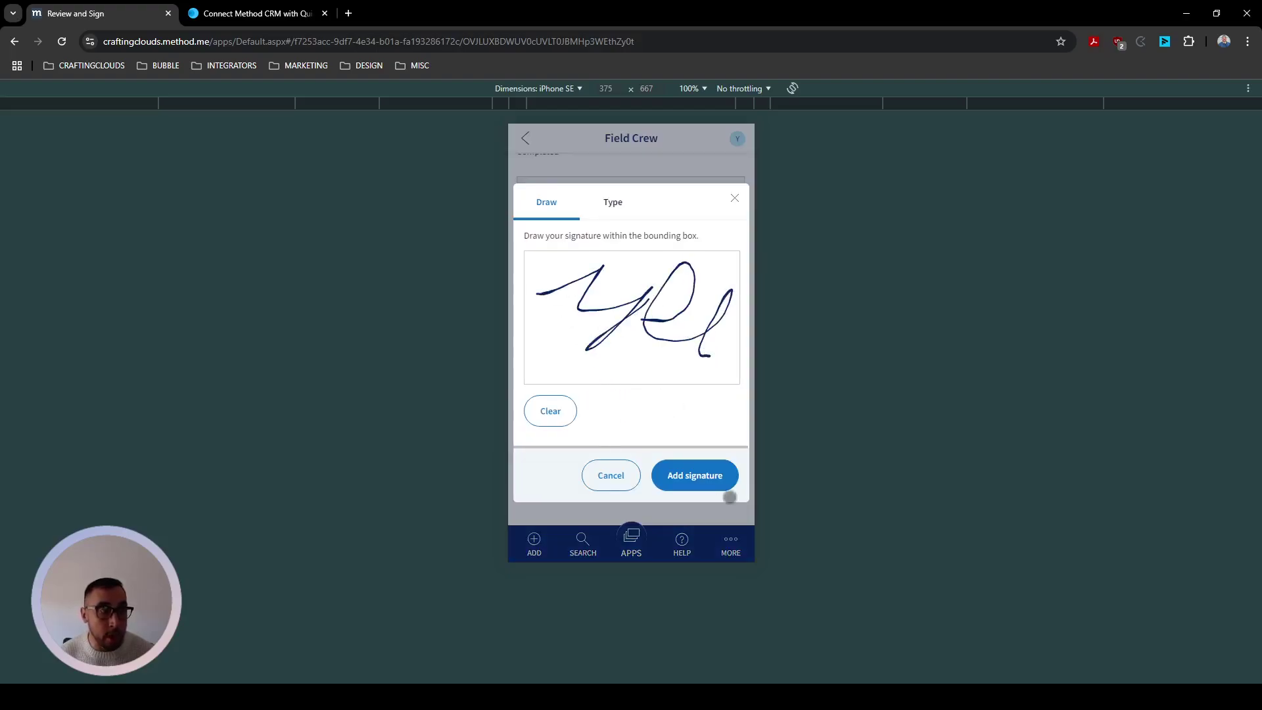
pyautogui.click(713, 484)
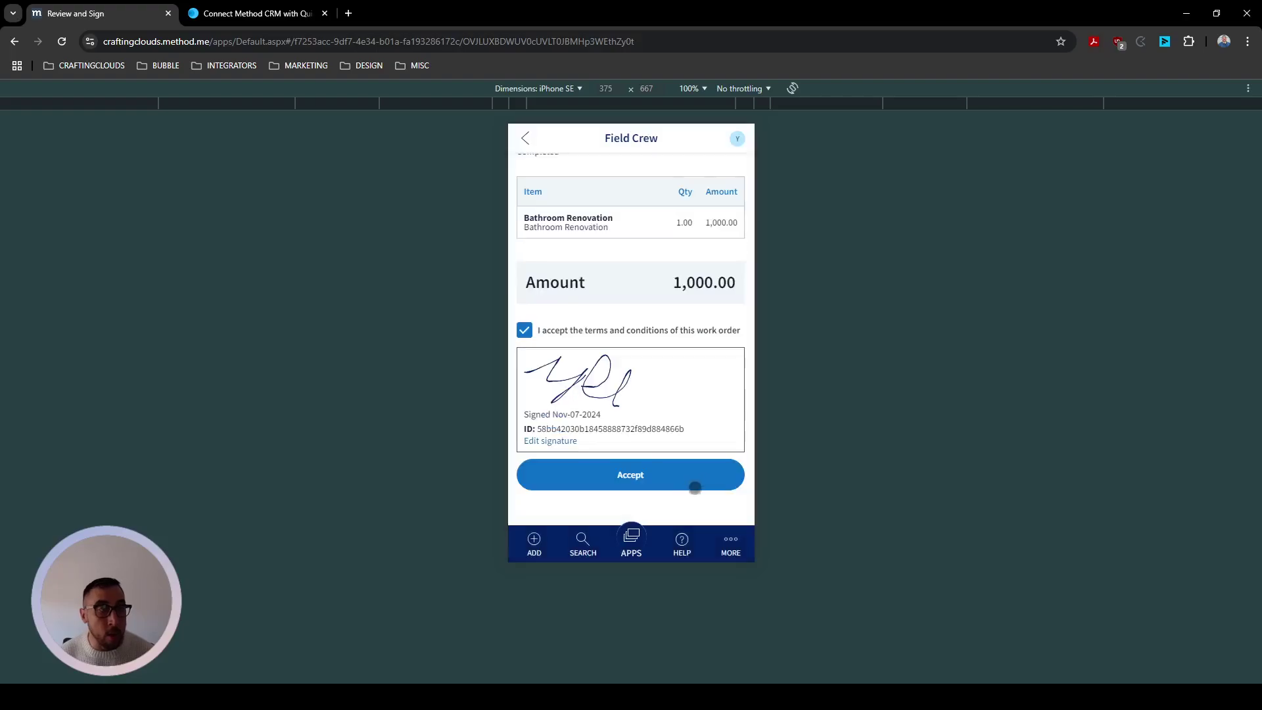
pyautogui.click(661, 488)
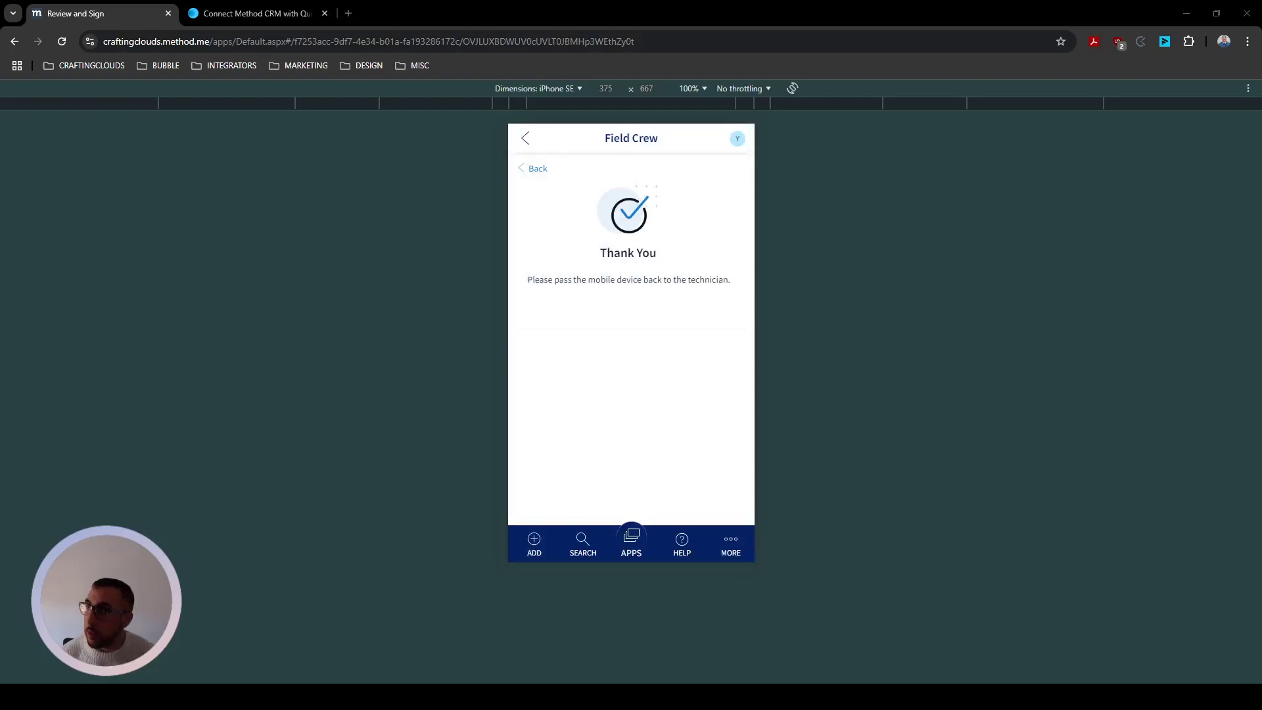
pyautogui.press('F12')
# Step: Move from the work order through Invoices, Dashboard and Estimates to the Invoice Reports
pyautogui.click(17, 95)
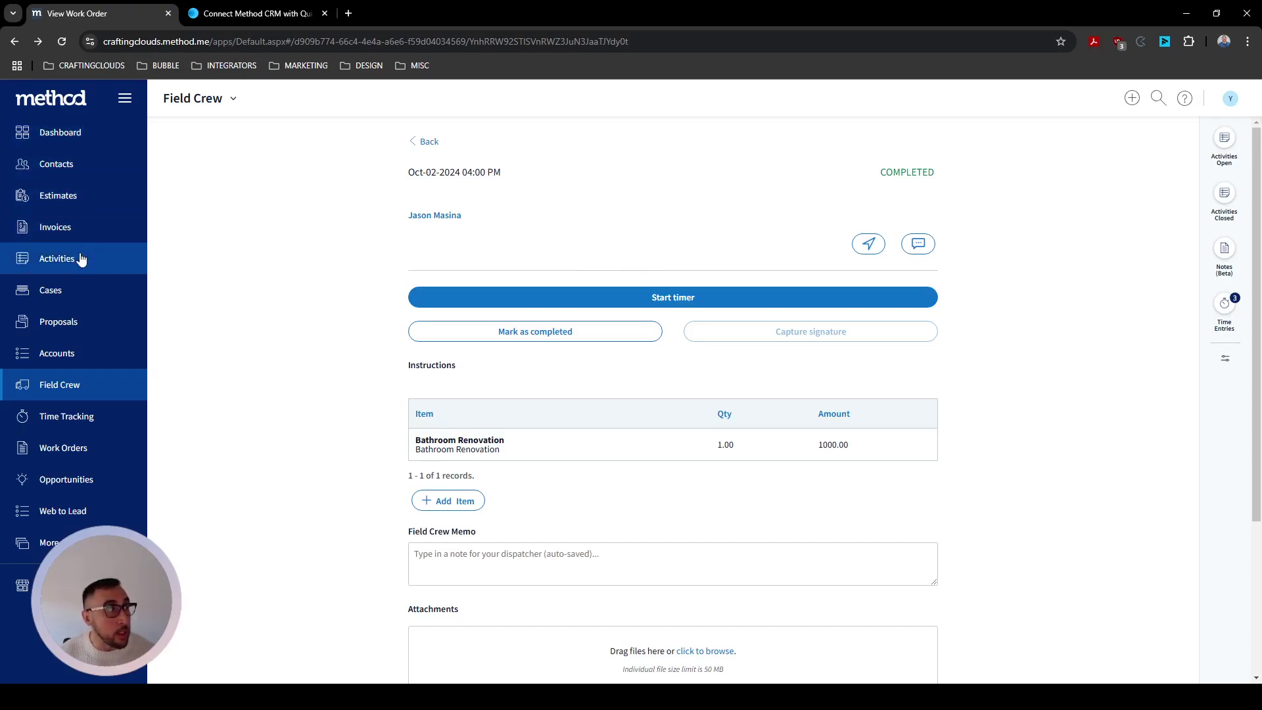
pyautogui.click(73, 234)
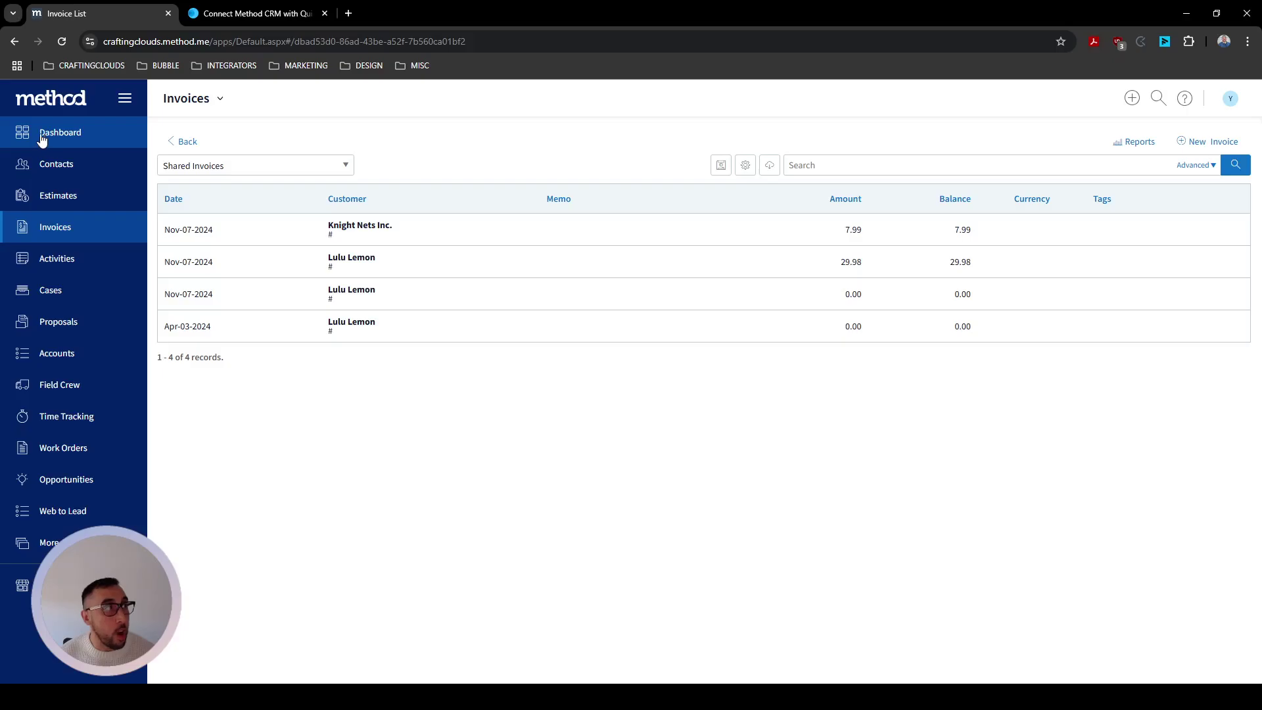
pyautogui.click(90, 148)
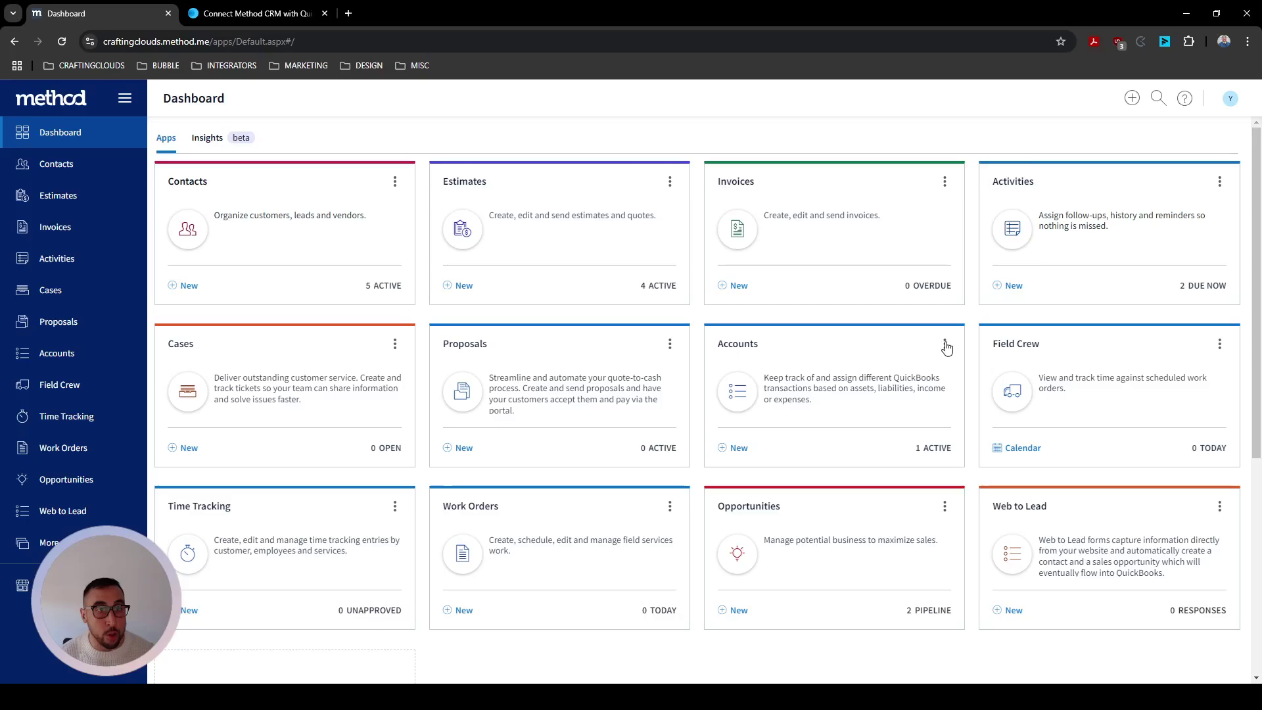
pyautogui.click(946, 347)
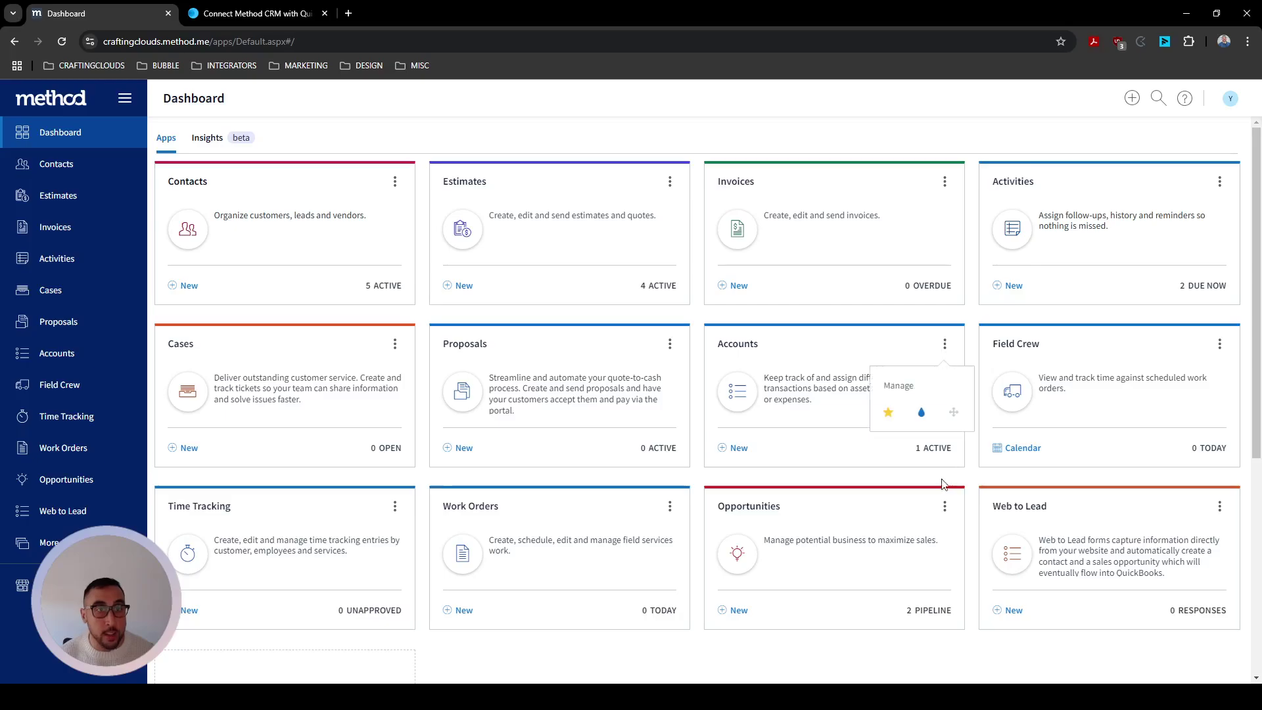
pyautogui.click(589, 191)
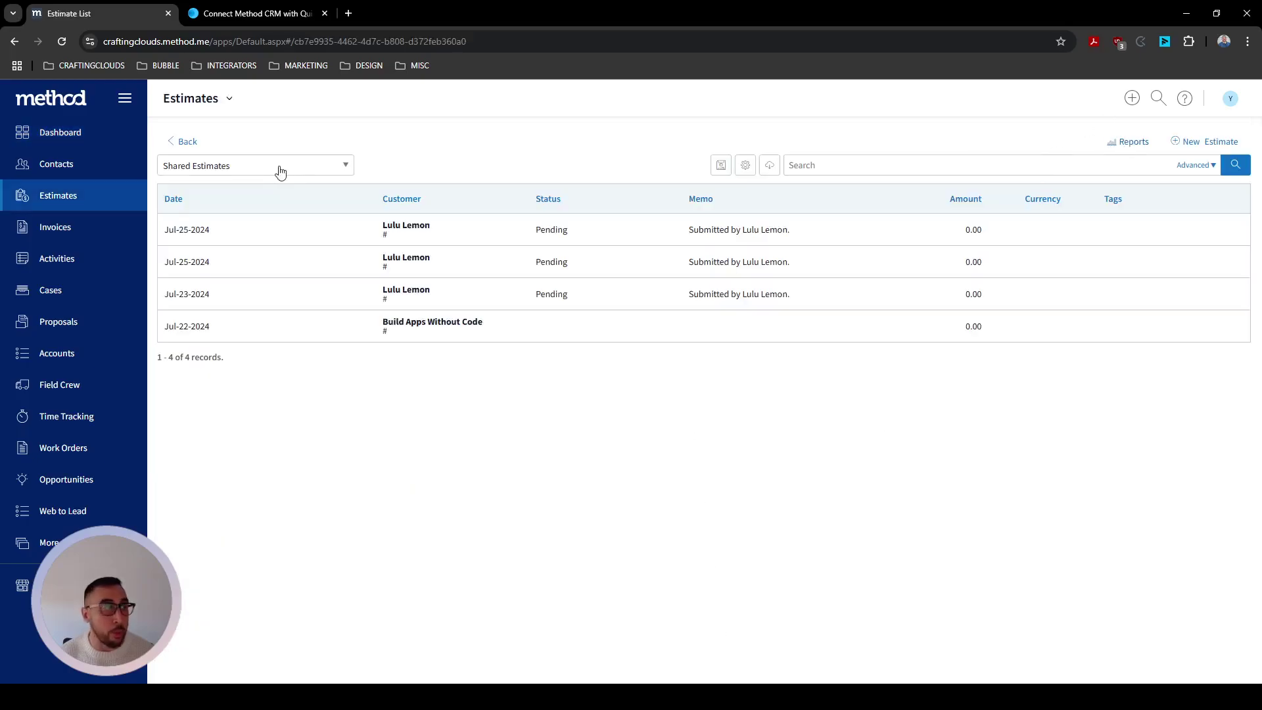
pyautogui.click(63, 227)
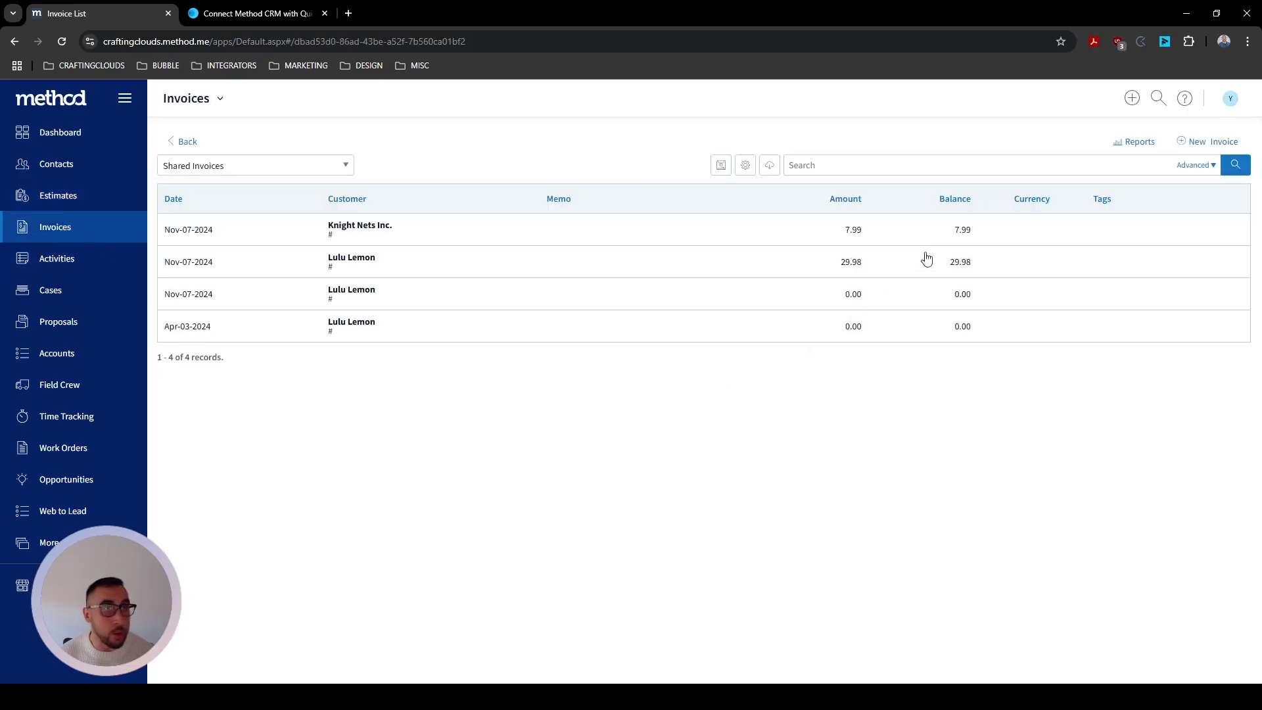
pyautogui.click(1142, 141)
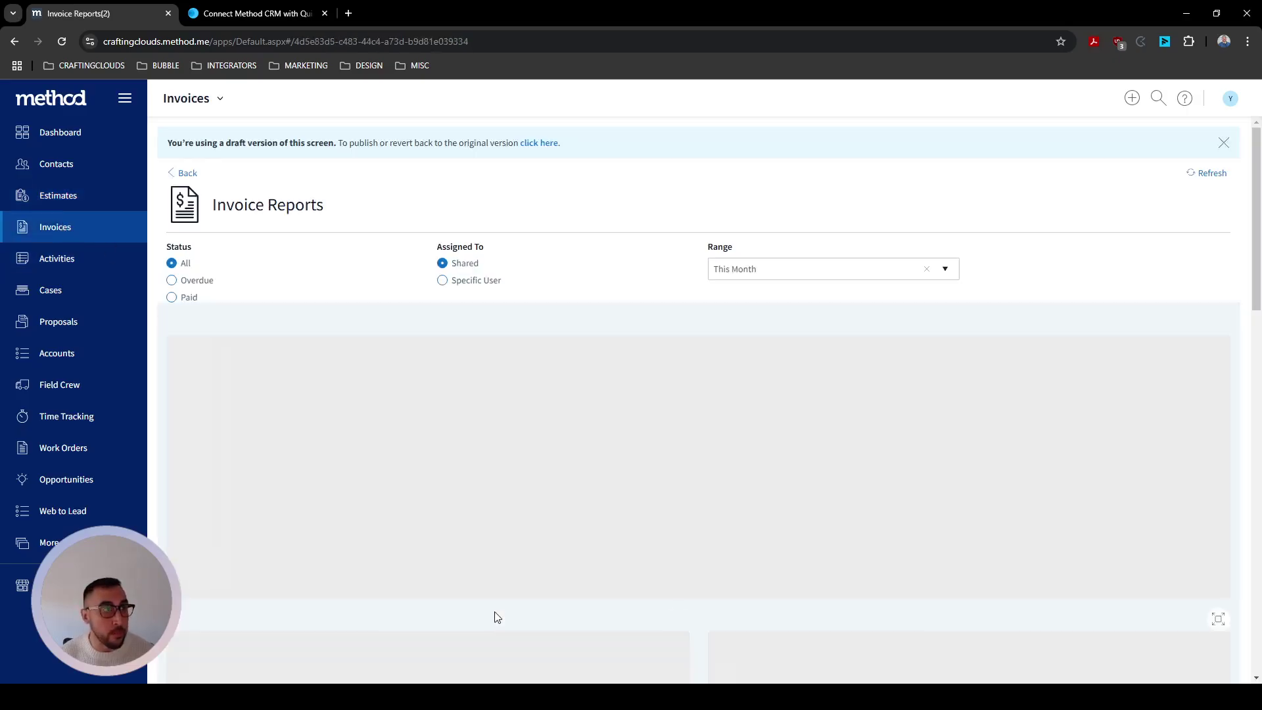
# Step: Enlarge the Subtotal by Assigned To chart to view its details, then close it
pyautogui.scroll(-3, 578, 388)
pyautogui.scroll(-4, 577, 394)
pyautogui.scroll(-3, 500, 471)
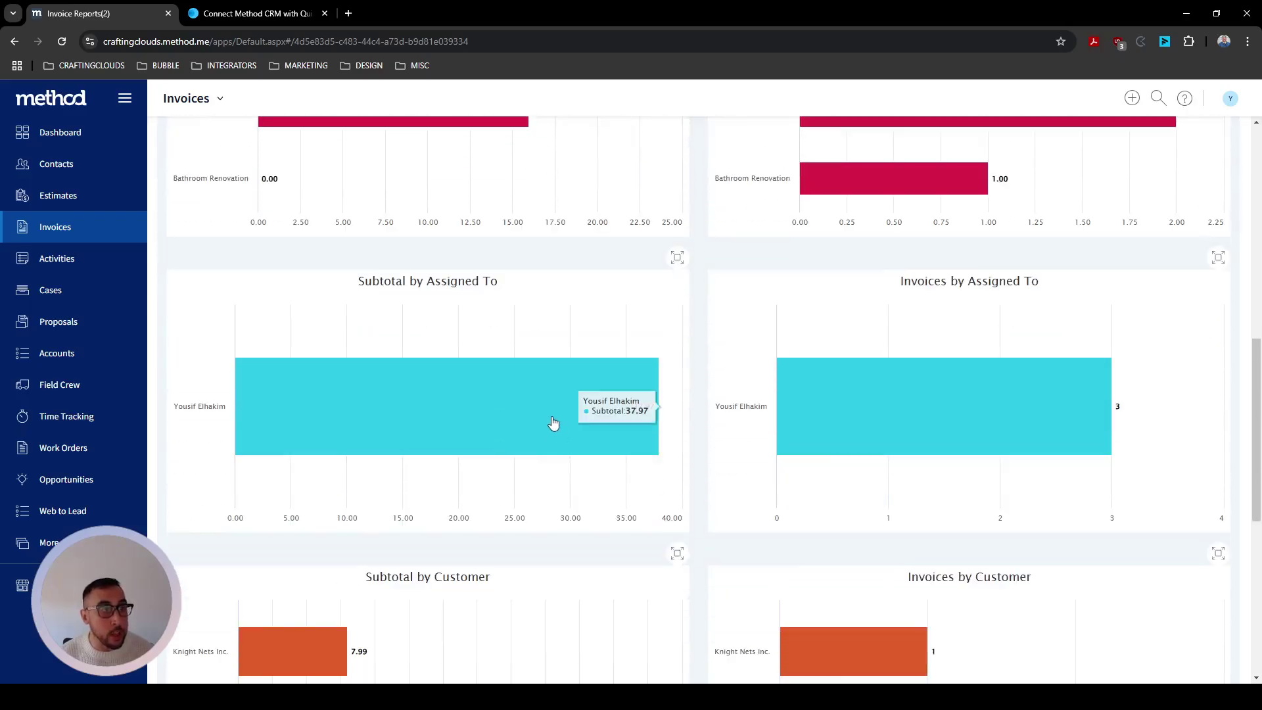
pyautogui.click(553, 422)
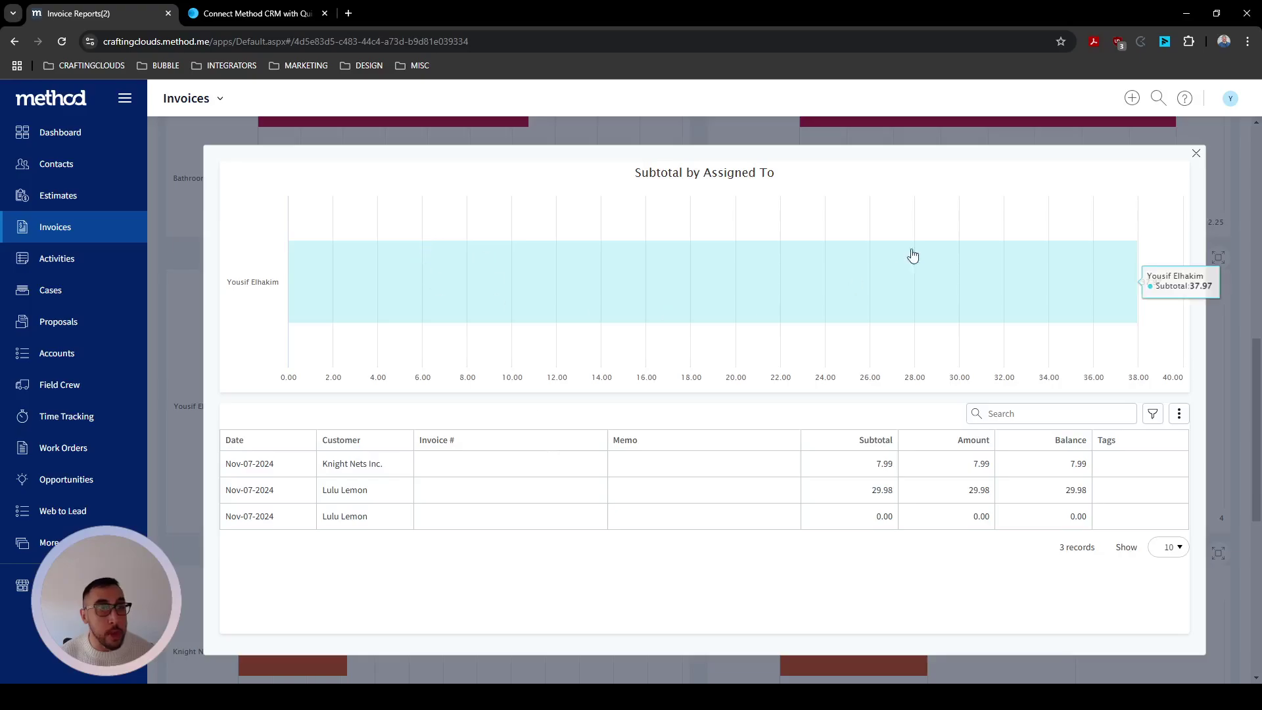
pyautogui.moveTo(1105, 268)
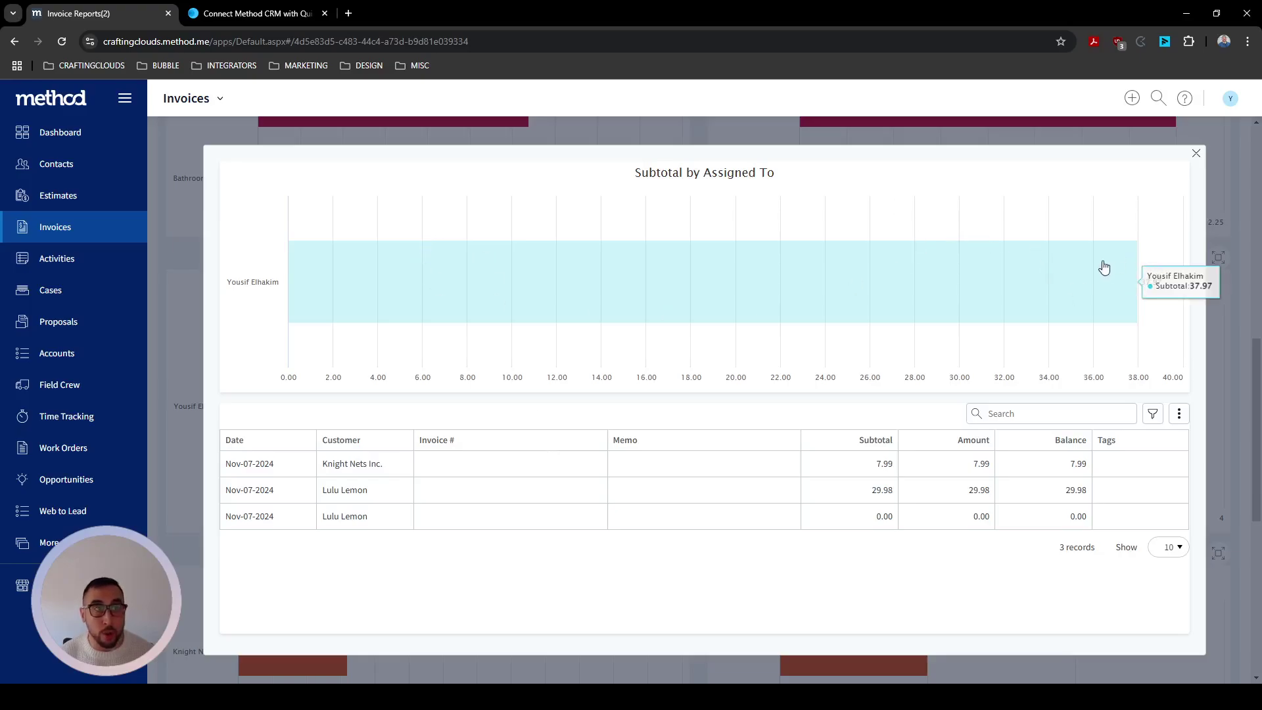
pyautogui.click(1195, 156)
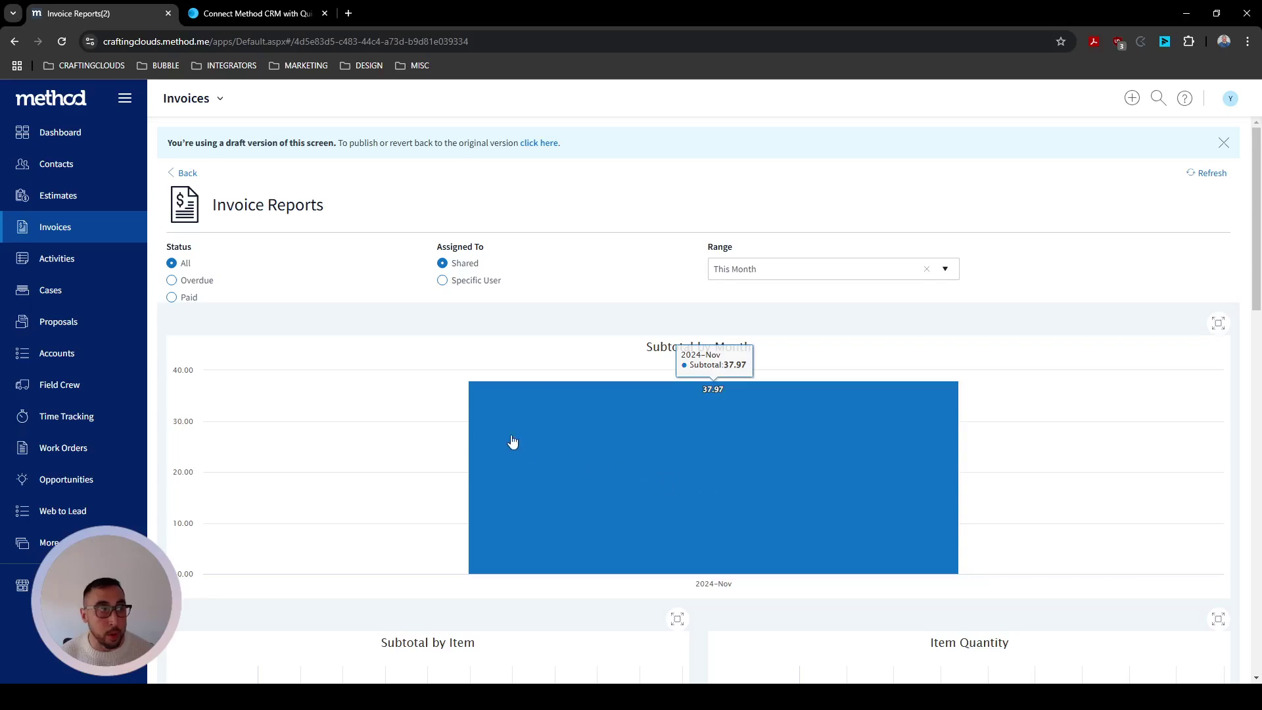
# Step: Expand the Subtotal by Customer chart and open Lulu Lemon's 29.98 invoice
pyautogui.scroll(-1, 752, 421)
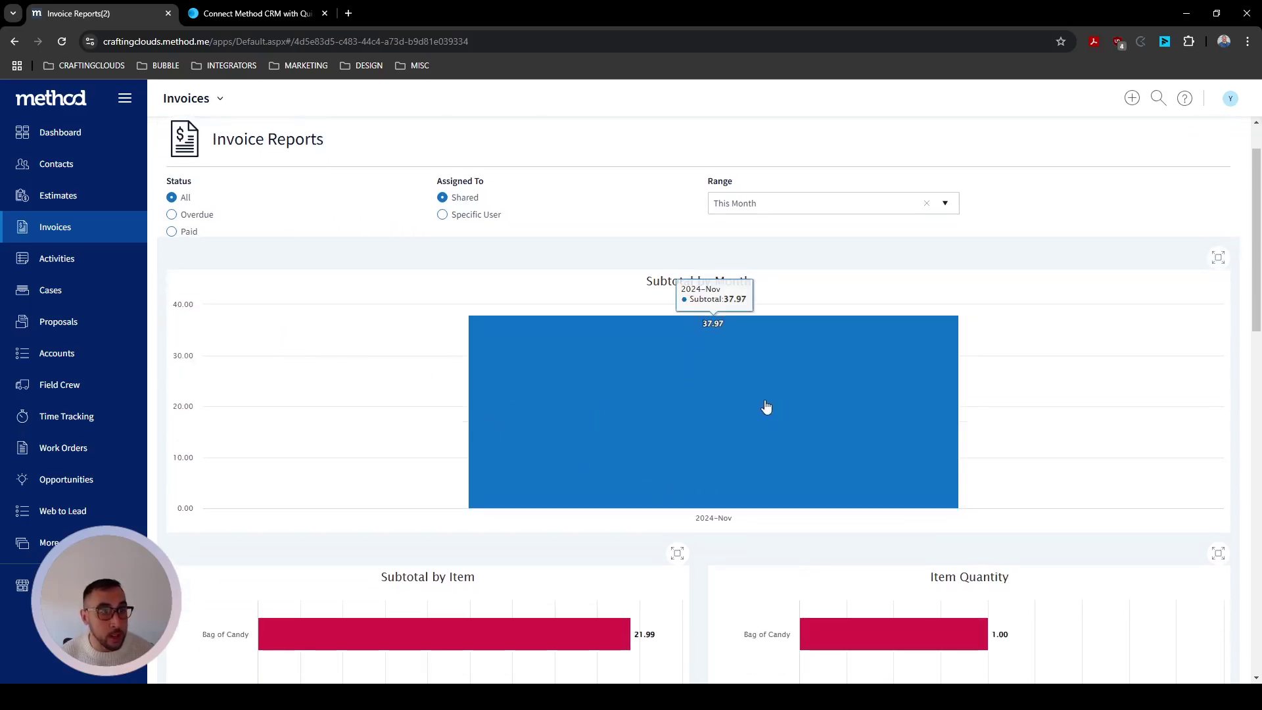
pyautogui.scroll(-2, 759, 408)
pyautogui.scroll(-1, 423, 561)
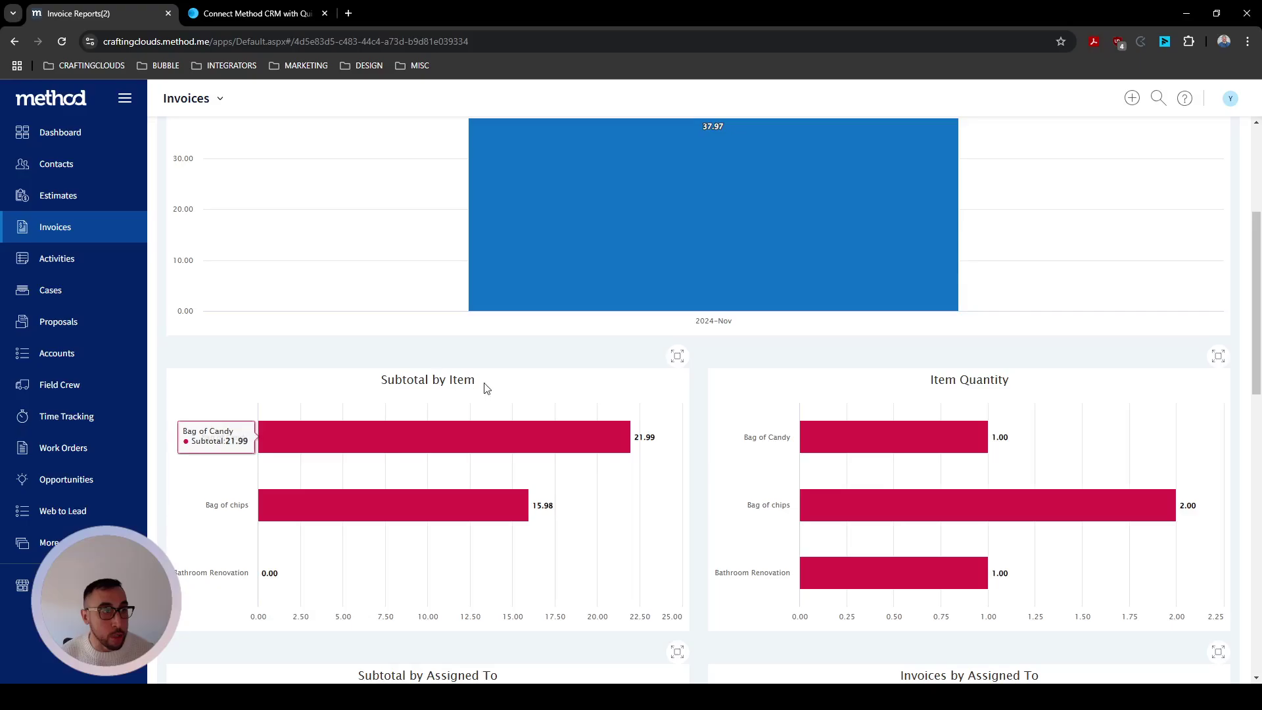
pyautogui.scroll(-2, 928, 404)
pyautogui.scroll(-1, 946, 414)
pyautogui.scroll(-2, 658, 388)
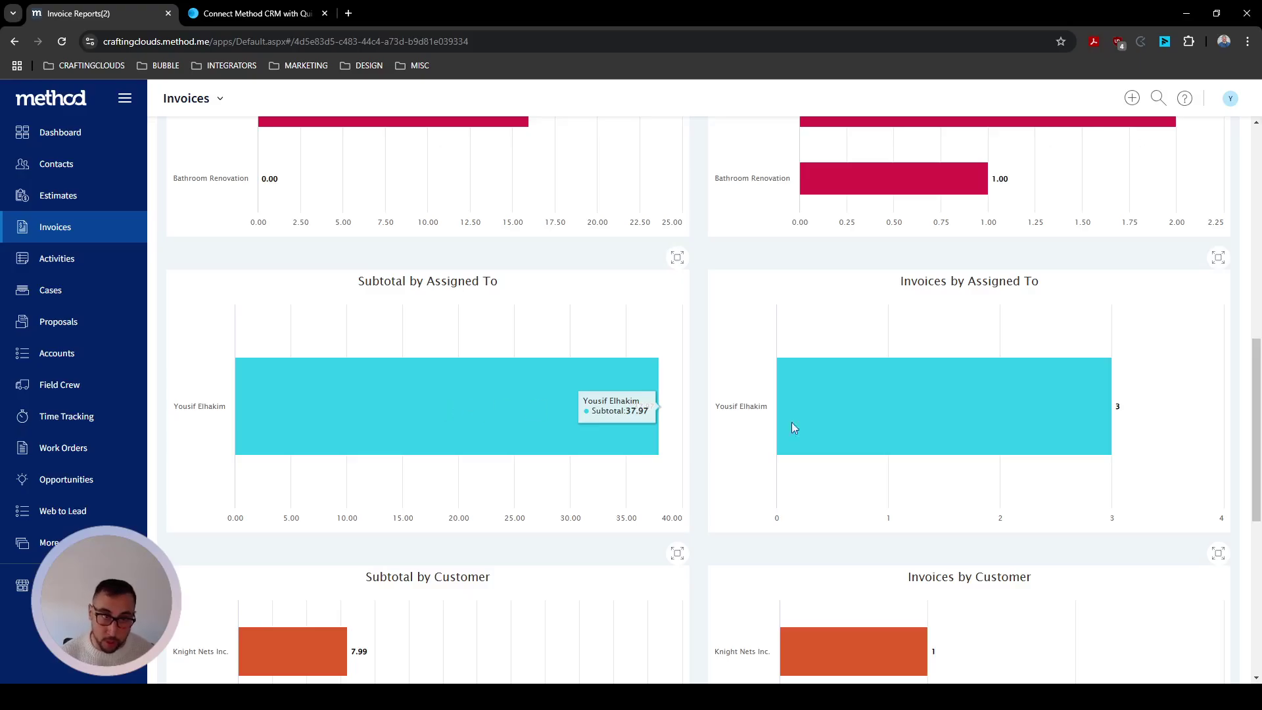
pyautogui.scroll(-3, 960, 442)
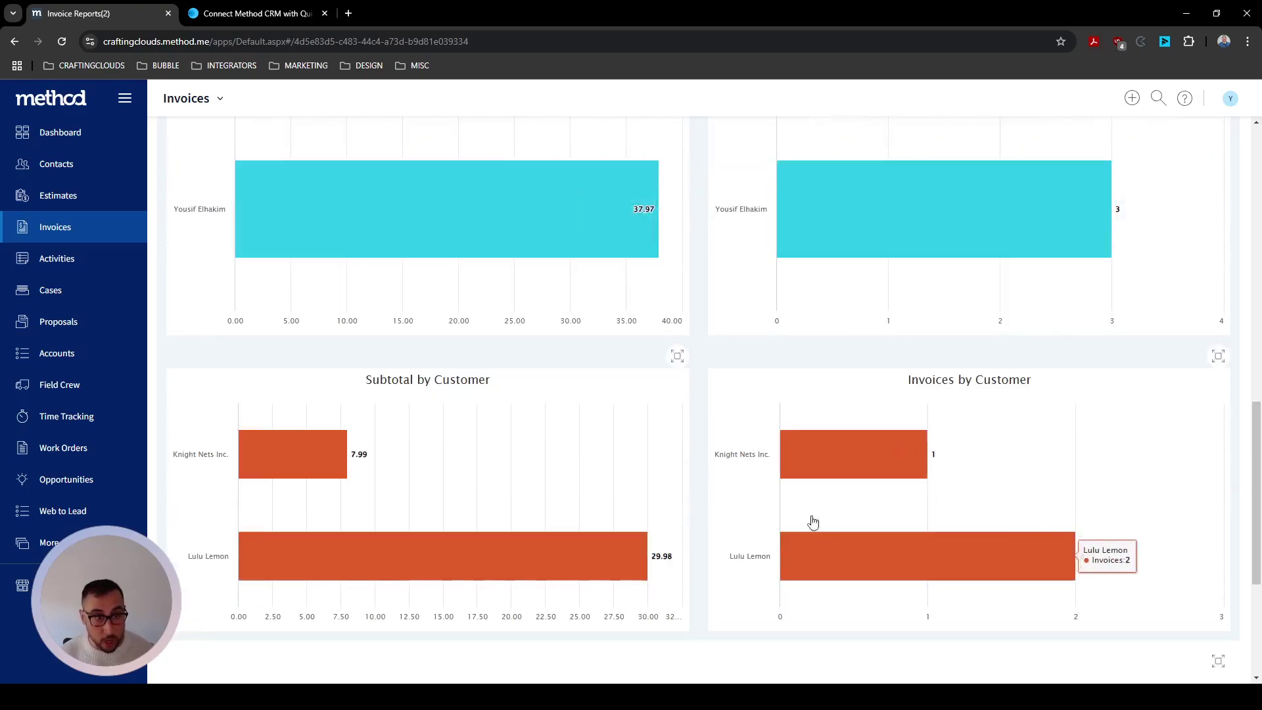
pyautogui.scroll(-1, 336, 509)
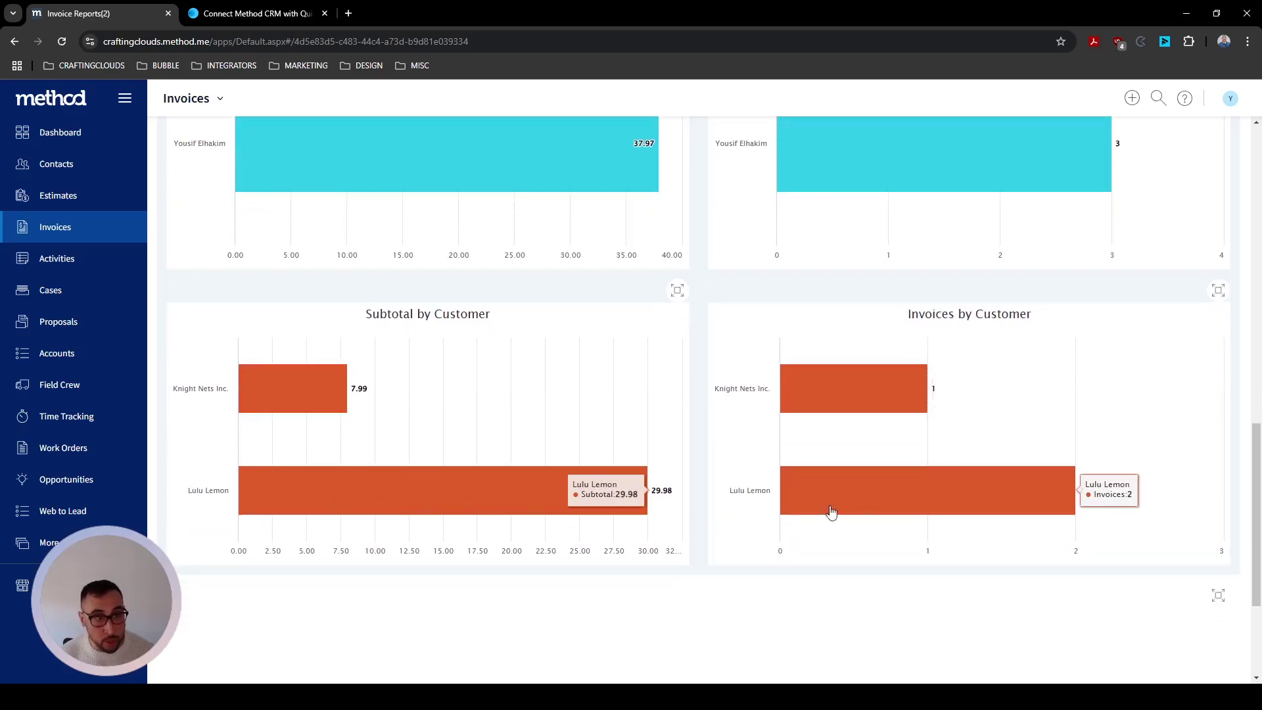
pyautogui.click(465, 490)
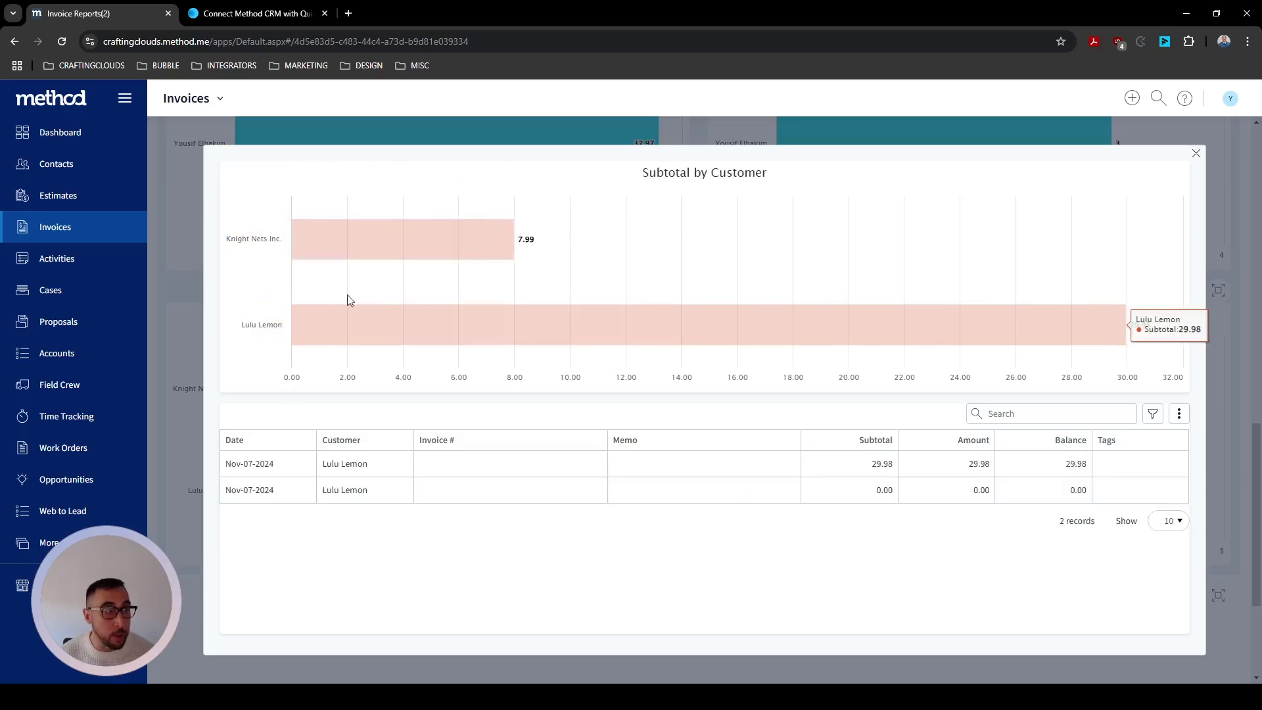
pyautogui.click(336, 466)
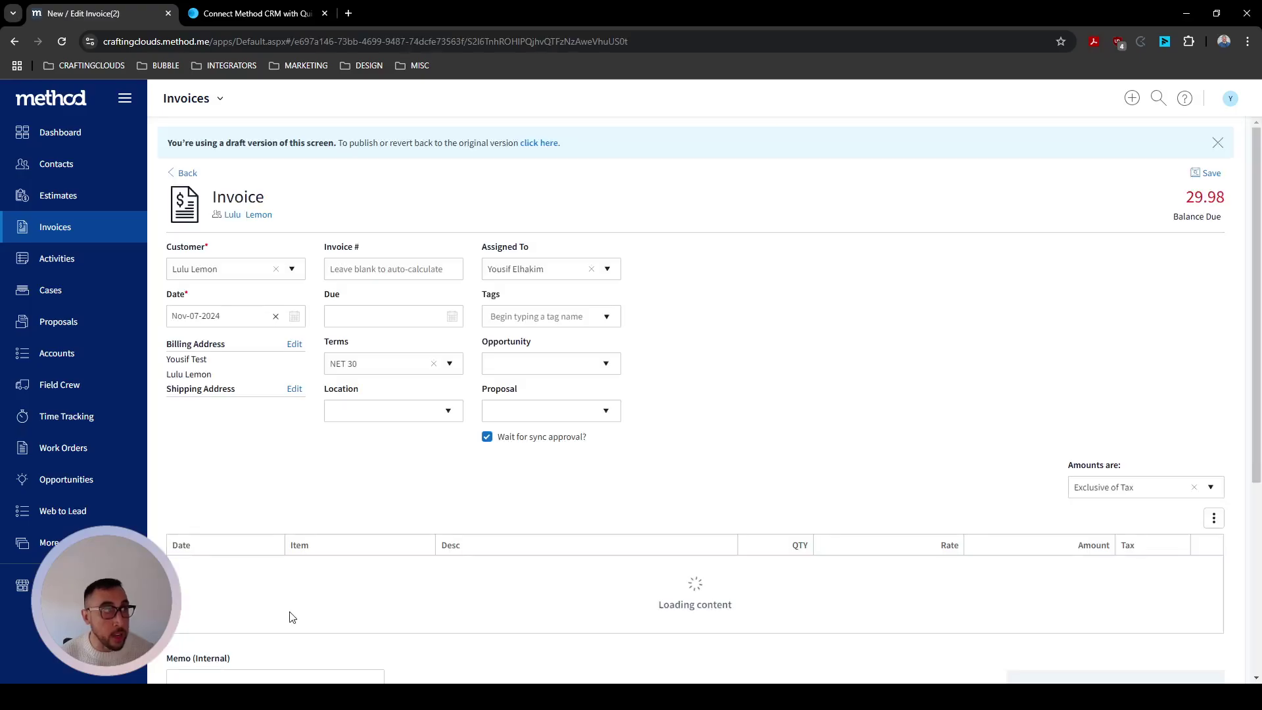
pyautogui.scroll(-1, 397, 459)
pyautogui.scroll(-3, 401, 470)
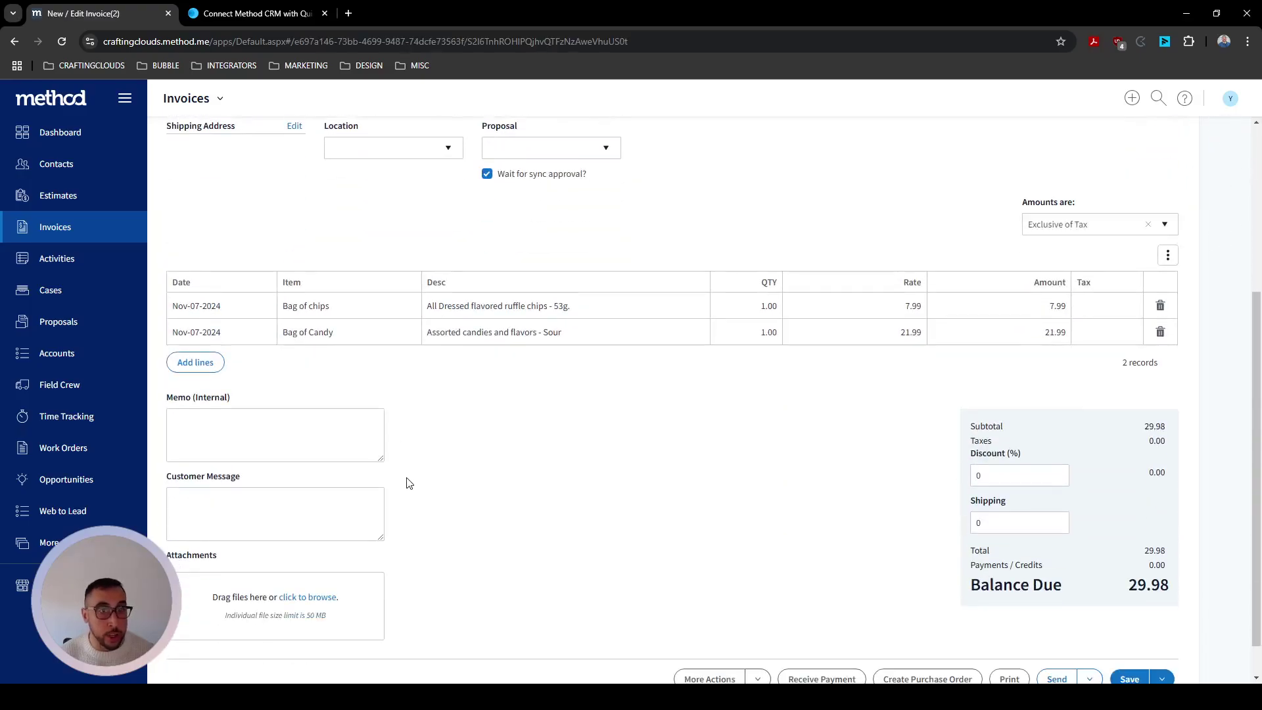
pyautogui.scroll(5, 408, 483)
# Step: Return via invoices to the dashboard and open Estimate Reports from the Estimates card menu
pyautogui.click(90, 227)
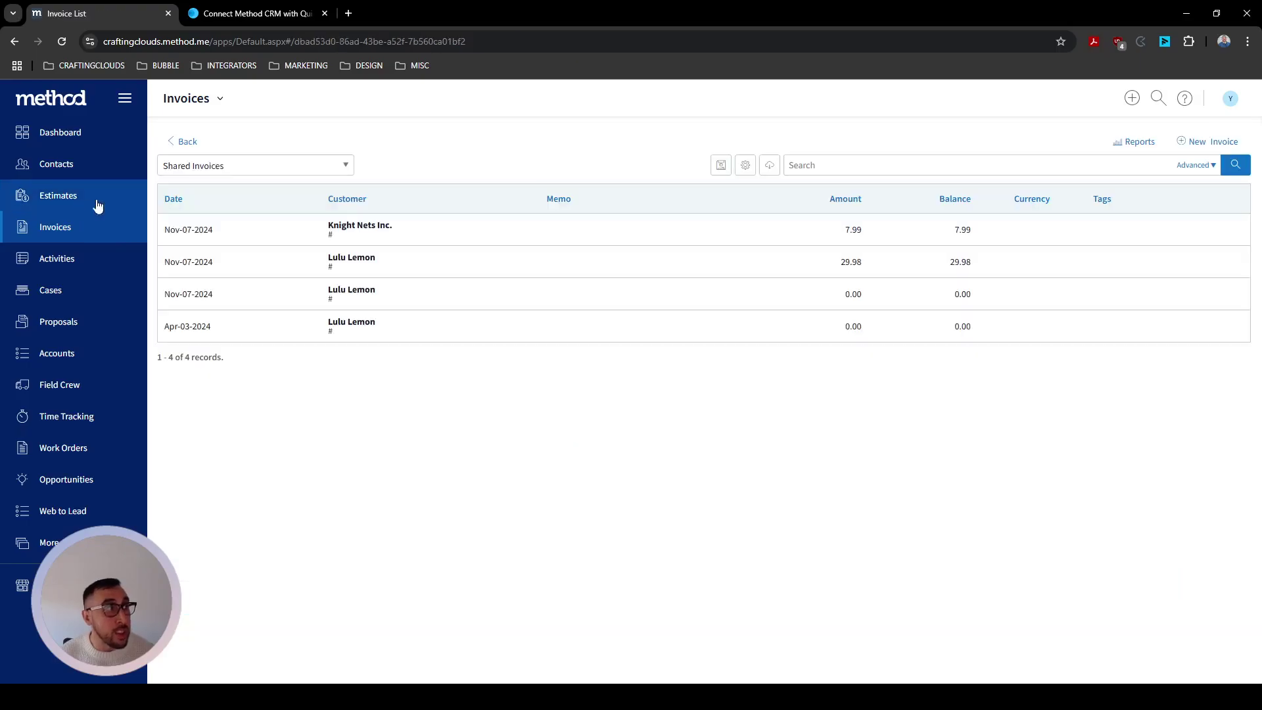
pyautogui.click(1126, 143)
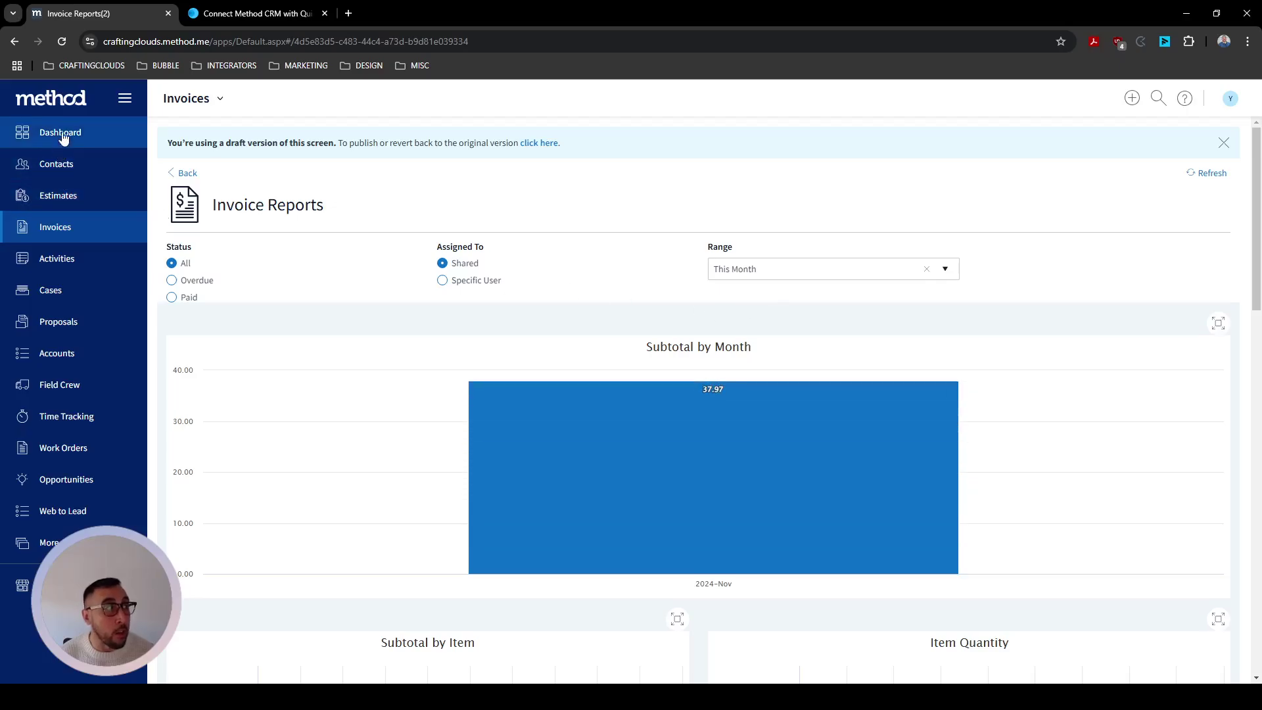
pyautogui.click(61, 133)
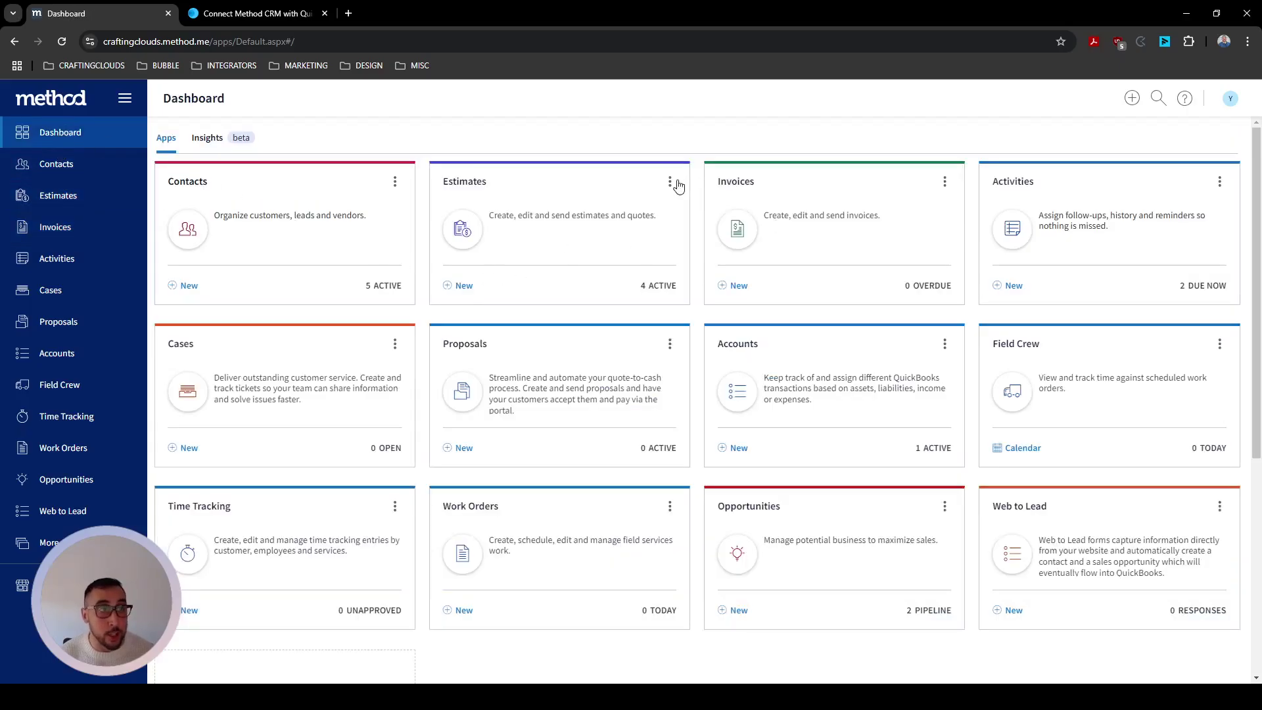
pyautogui.click(671, 182)
pyautogui.click(621, 248)
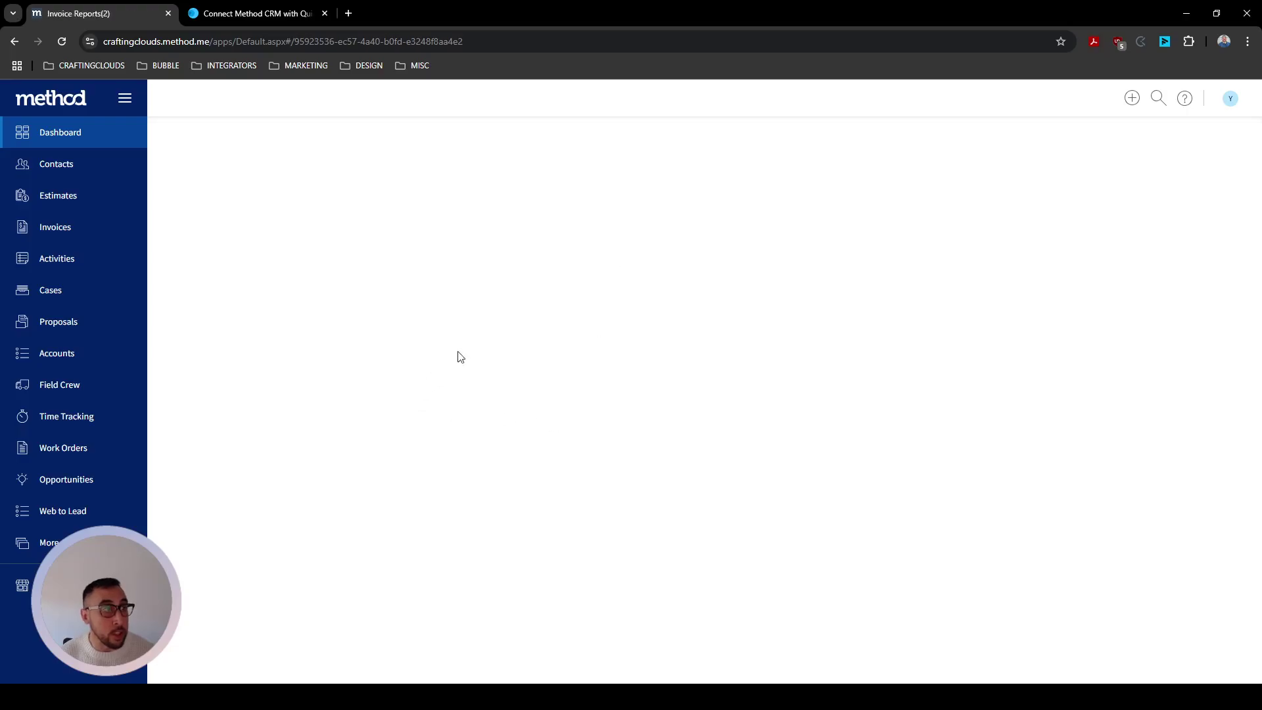
# Step: Review the empty Estimate Reports, then show the Cases card's options on the dashboard
pyautogui.scroll(-5, 524, 461)
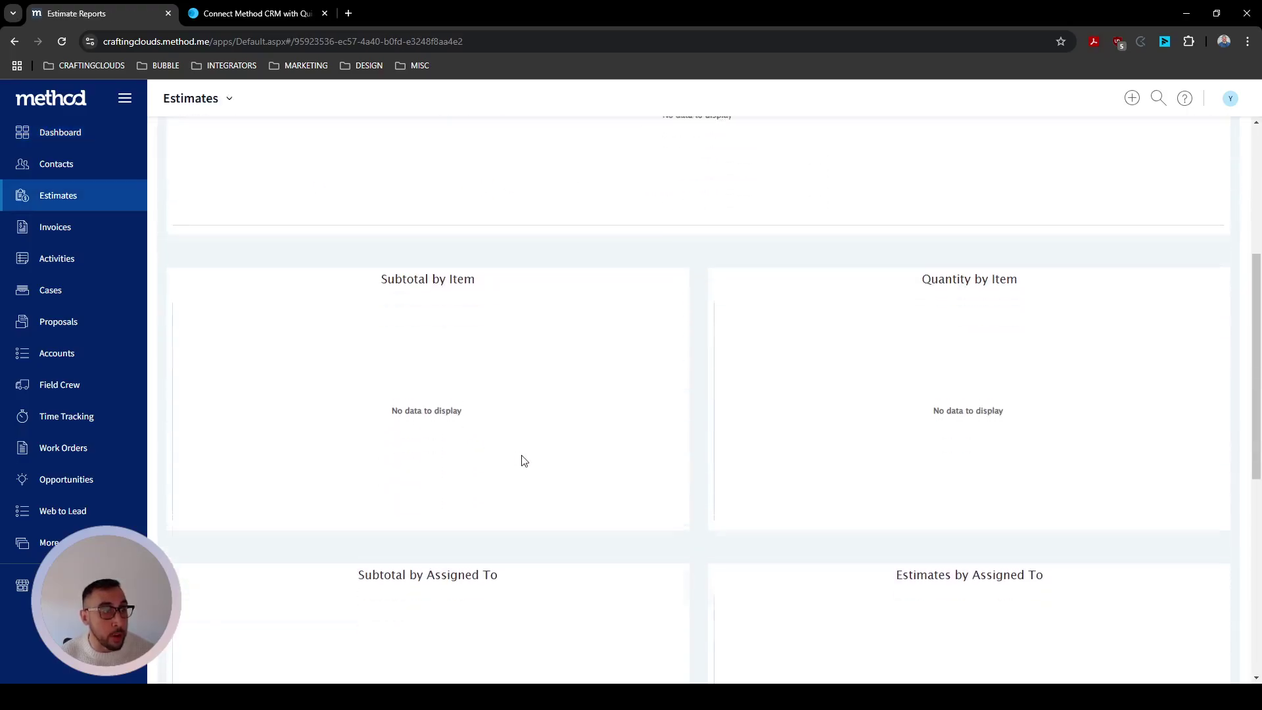
pyautogui.scroll(5, 525, 461)
pyautogui.click(59, 132)
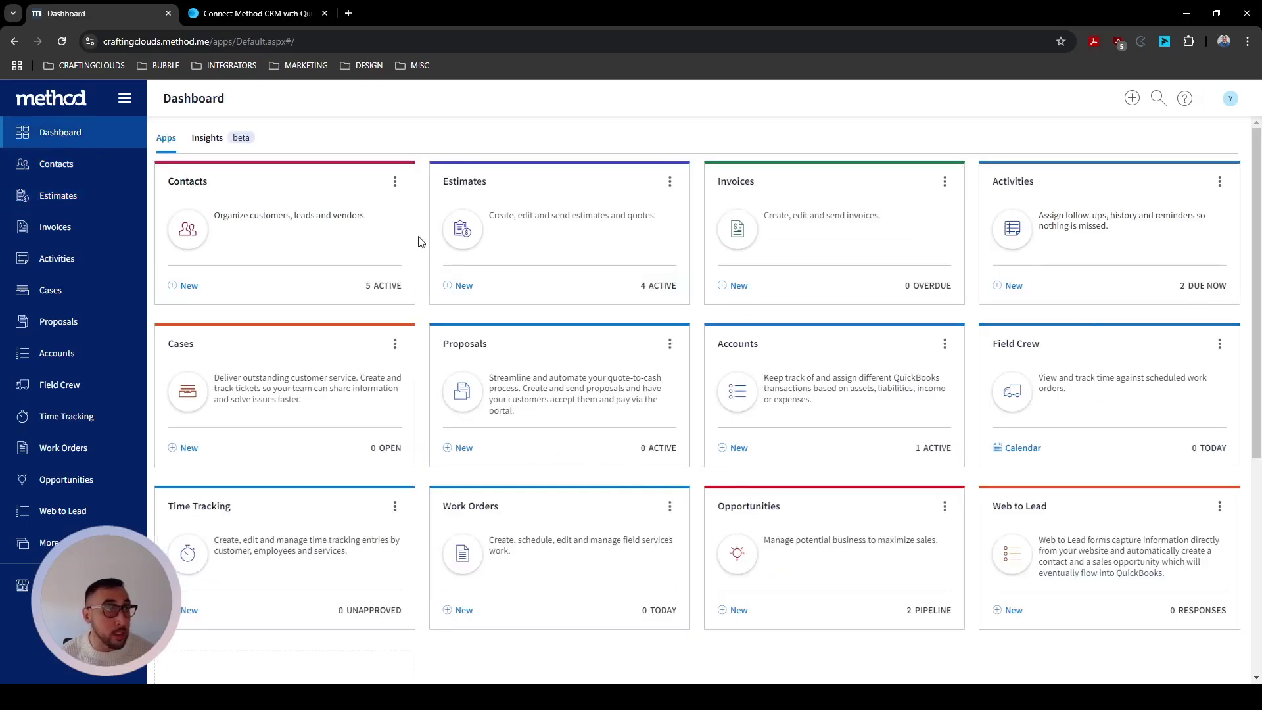
pyautogui.click(395, 344)
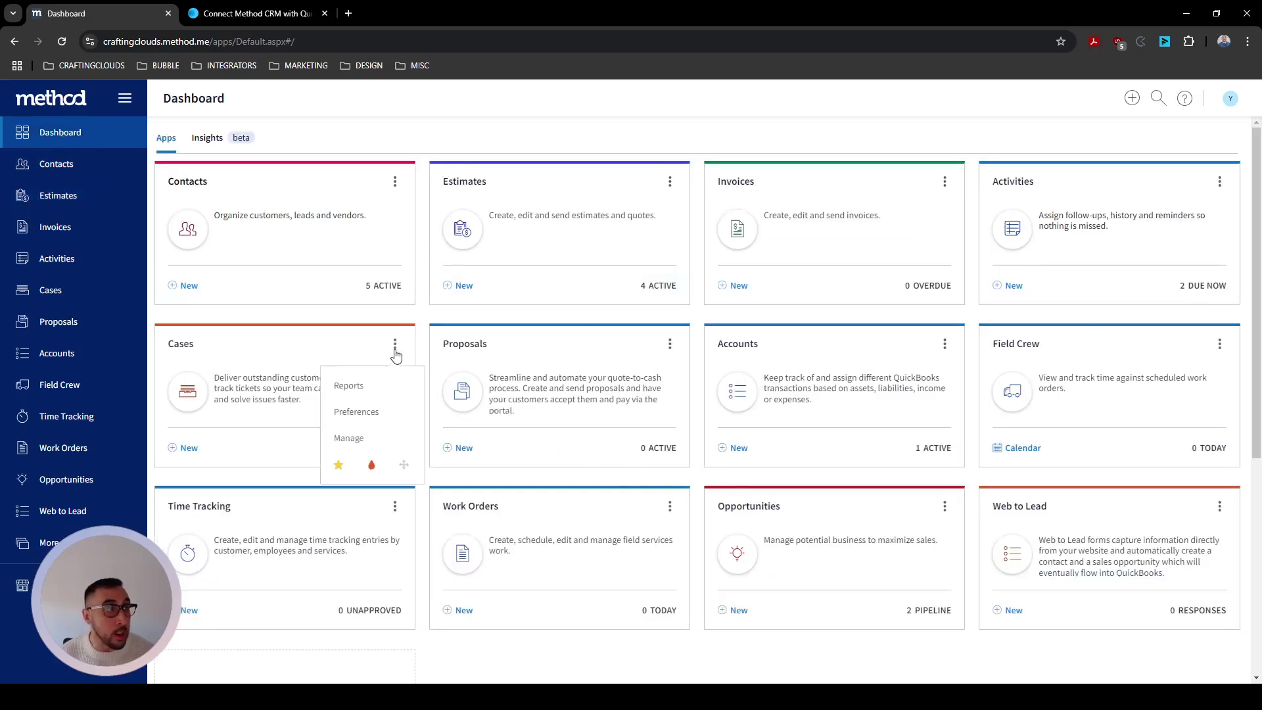
pyautogui.click(348, 386)
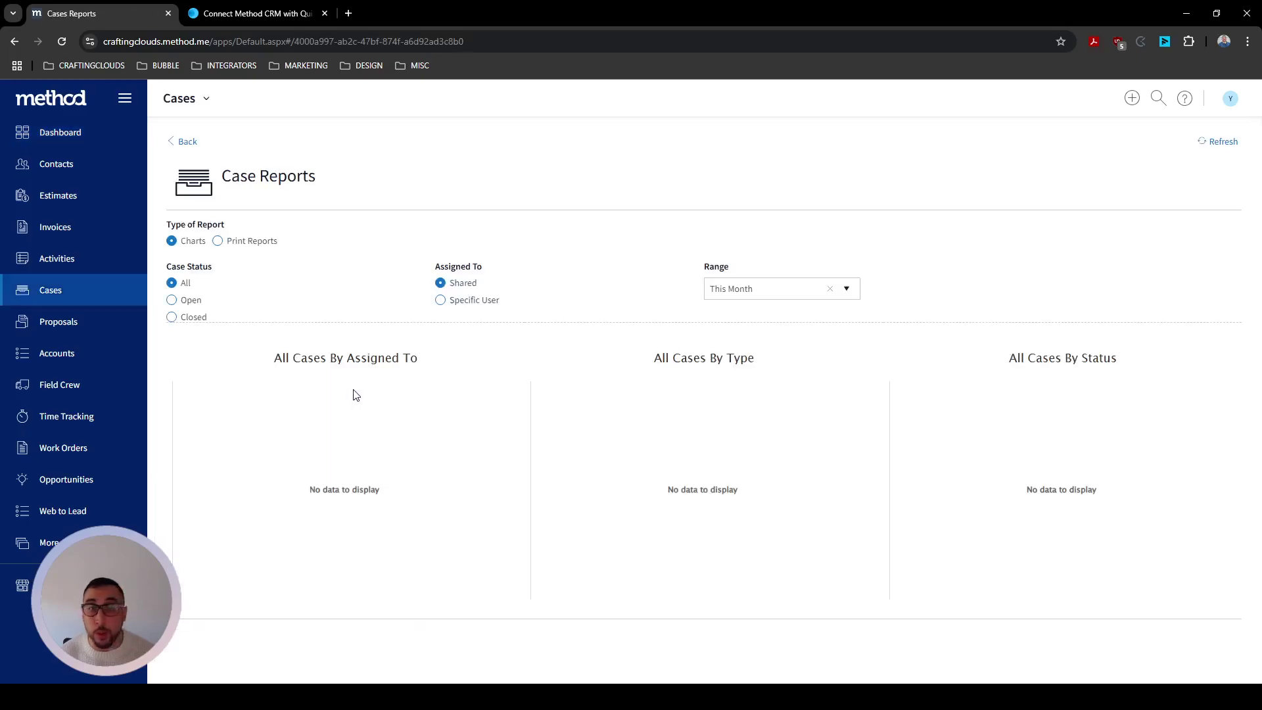
pyautogui.click(187, 142)
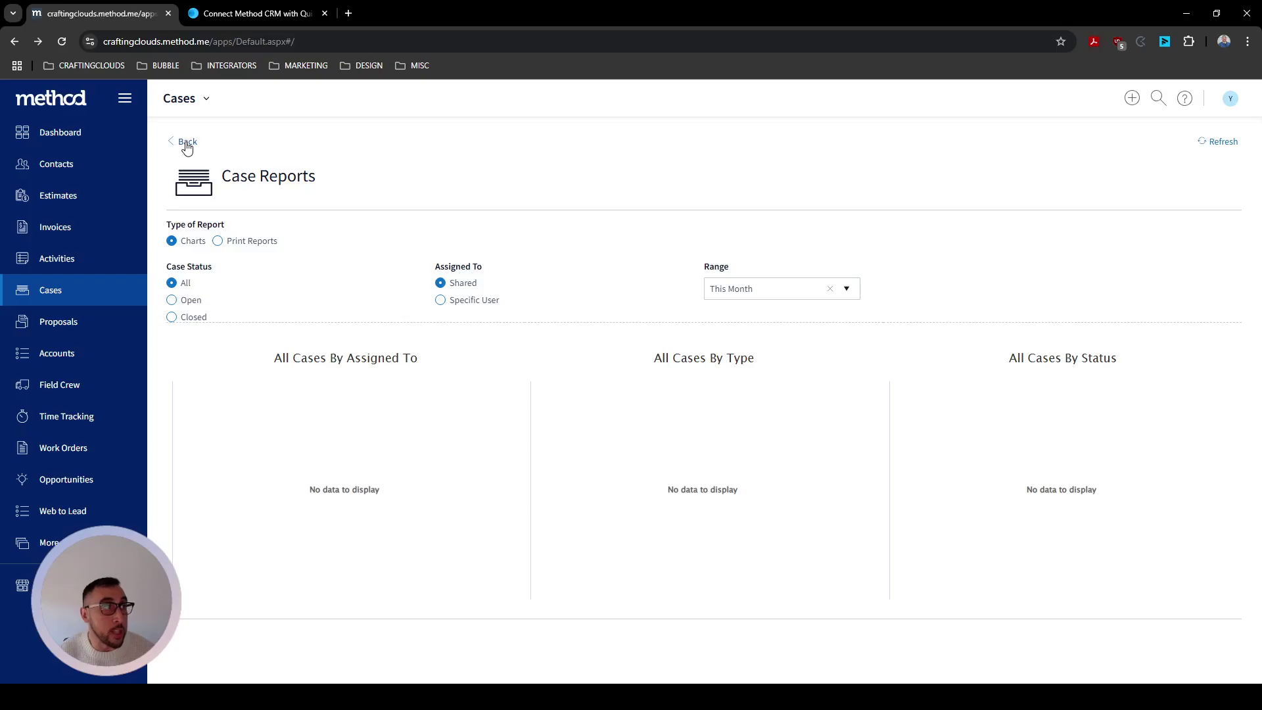
pyautogui.click(294, 359)
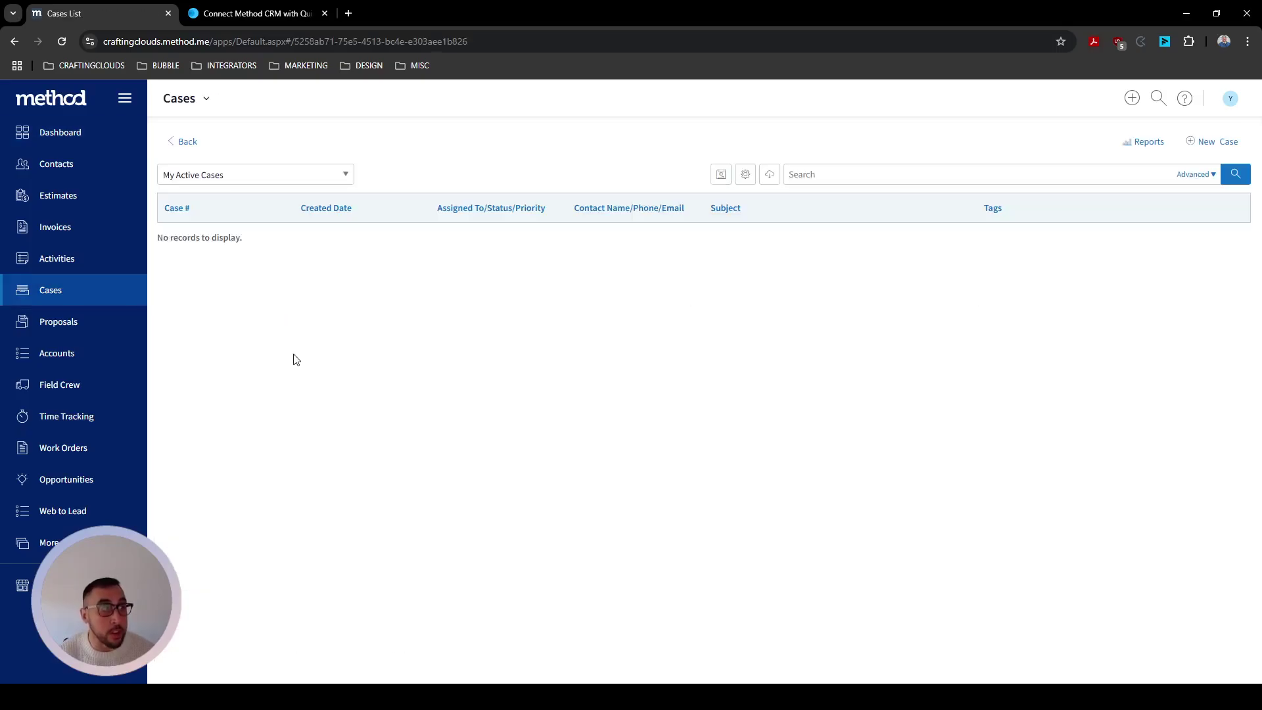
pyautogui.click(324, 174)
pyautogui.scroll(-2, 259, 322)
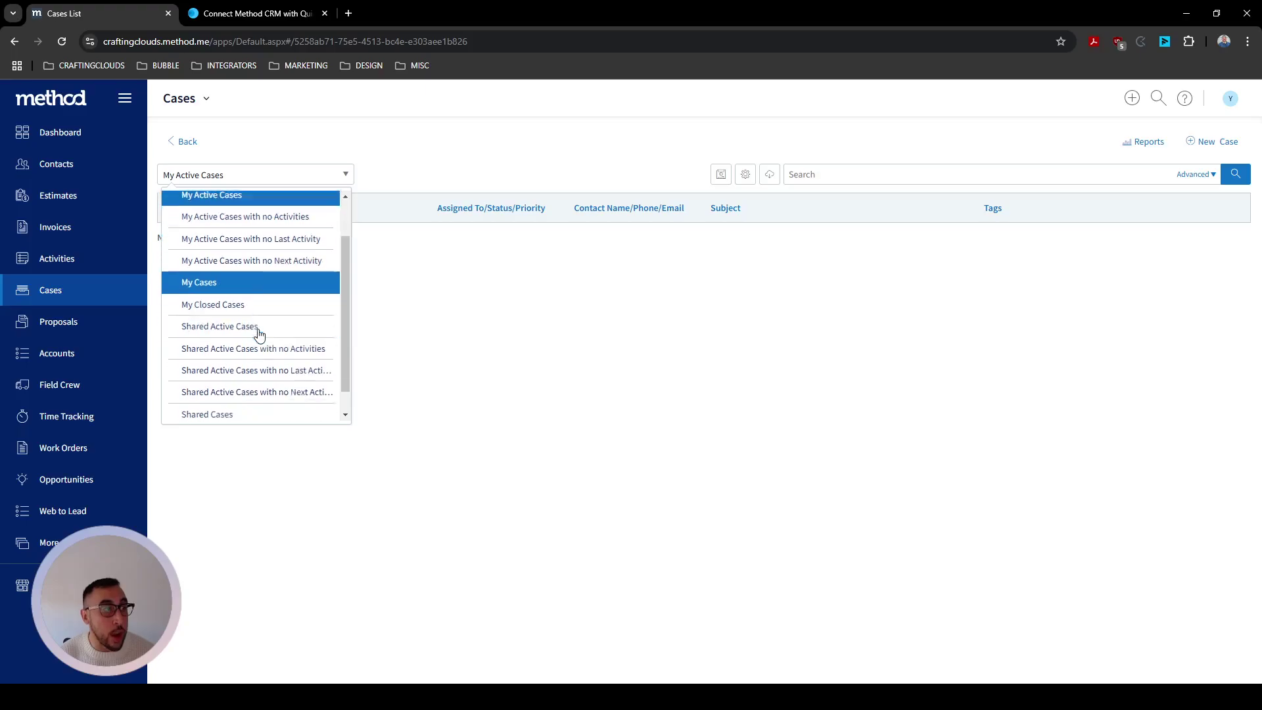
pyautogui.scroll(-1, 258, 325)
pyautogui.click(257, 321)
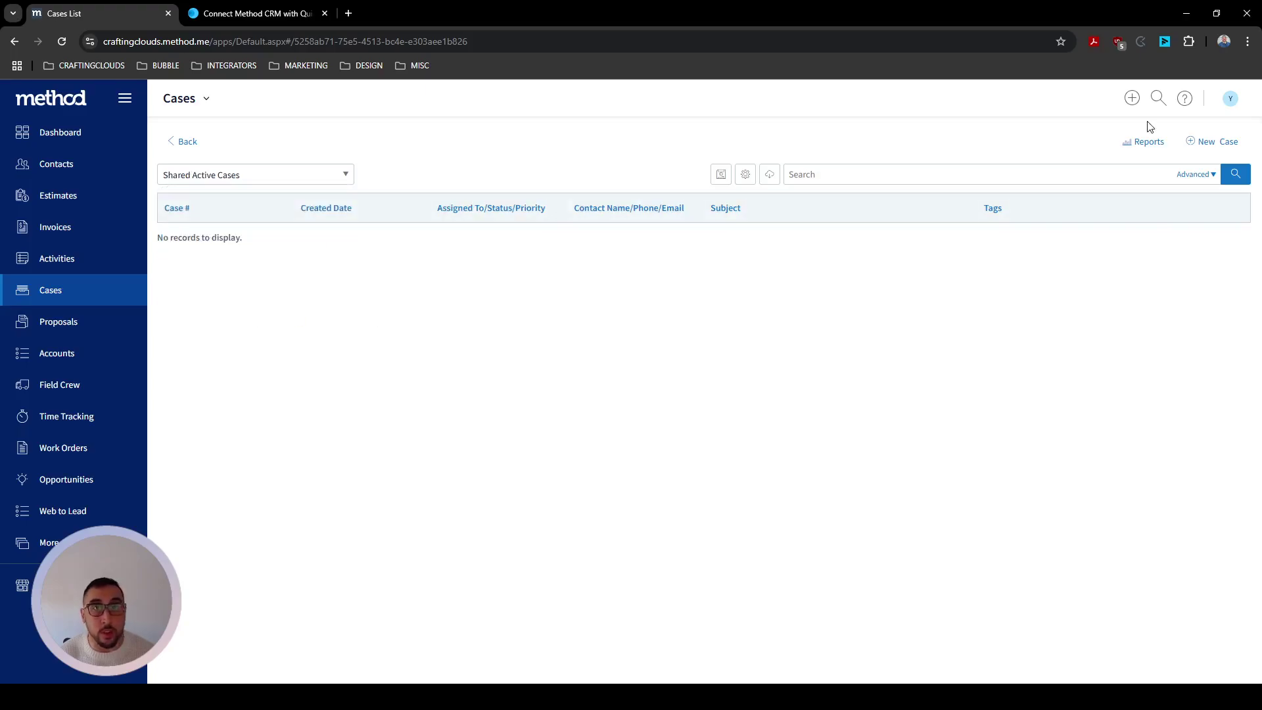
pyautogui.click(1212, 143)
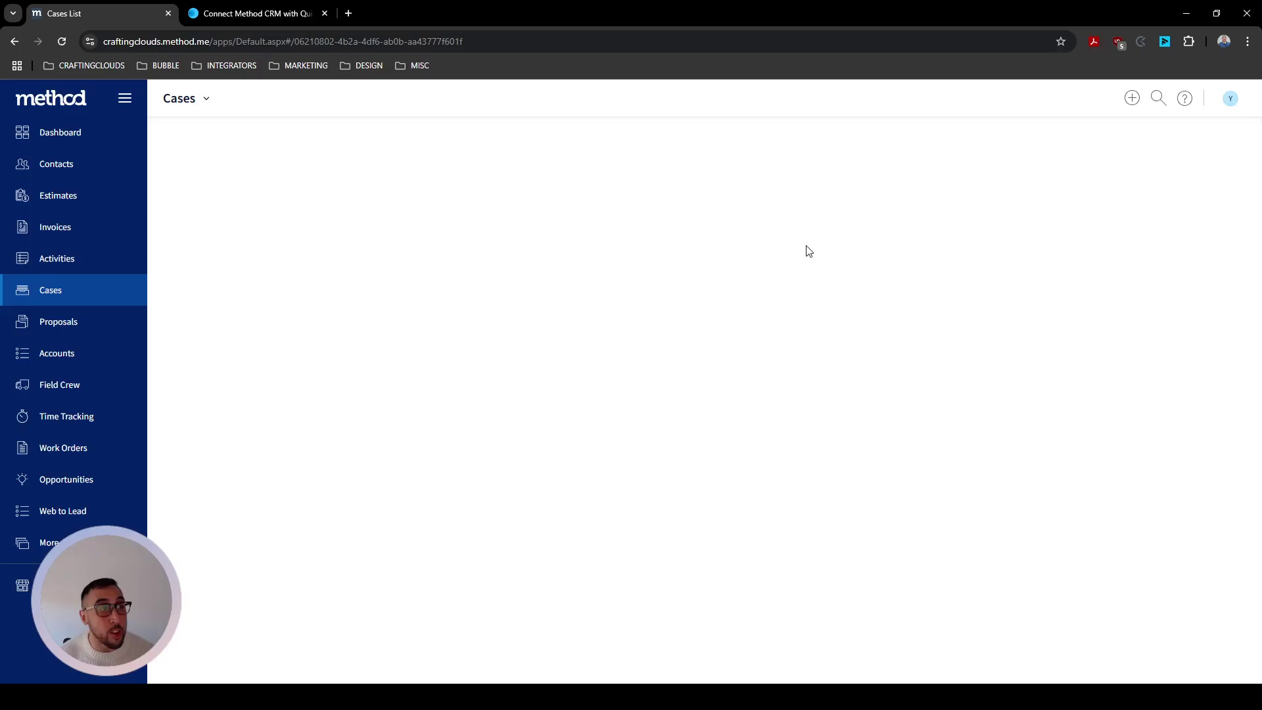
pyautogui.scroll(-3, 283, 316)
pyautogui.scroll(-3, 305, 349)
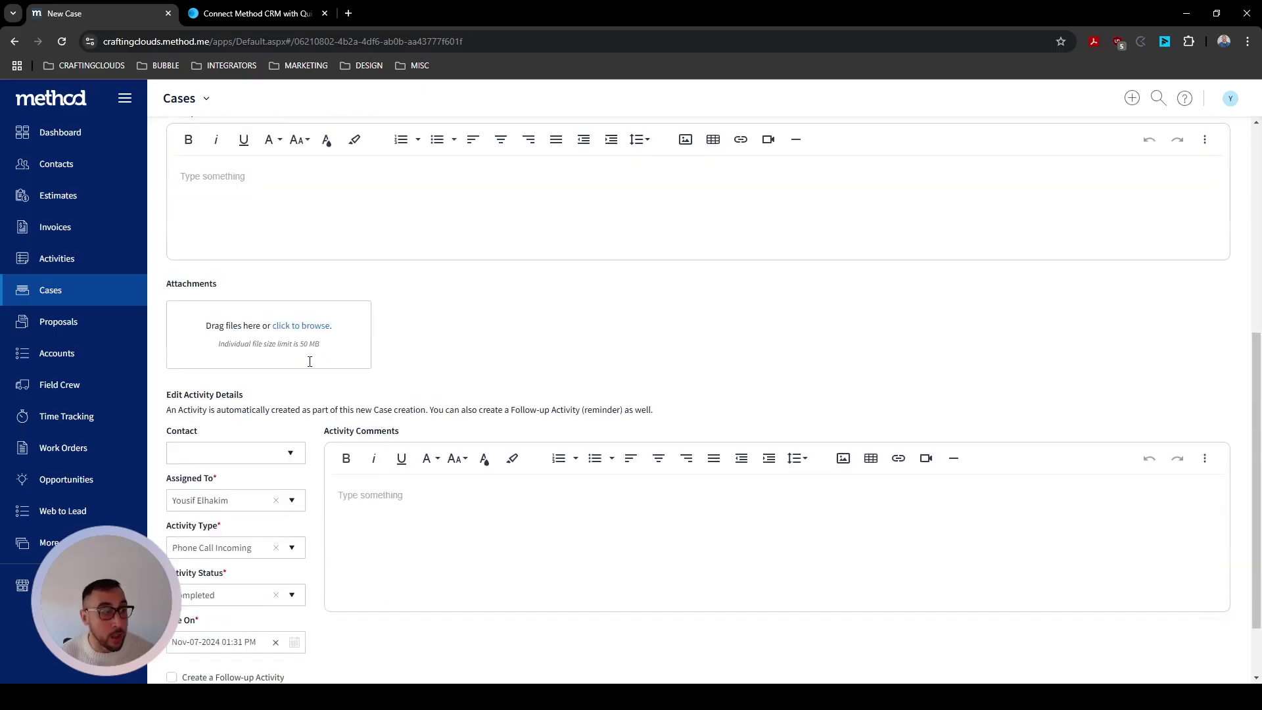
pyautogui.scroll(-1, 319, 368)
pyautogui.scroll(6, 378, 401)
pyautogui.scroll(1, 386, 400)
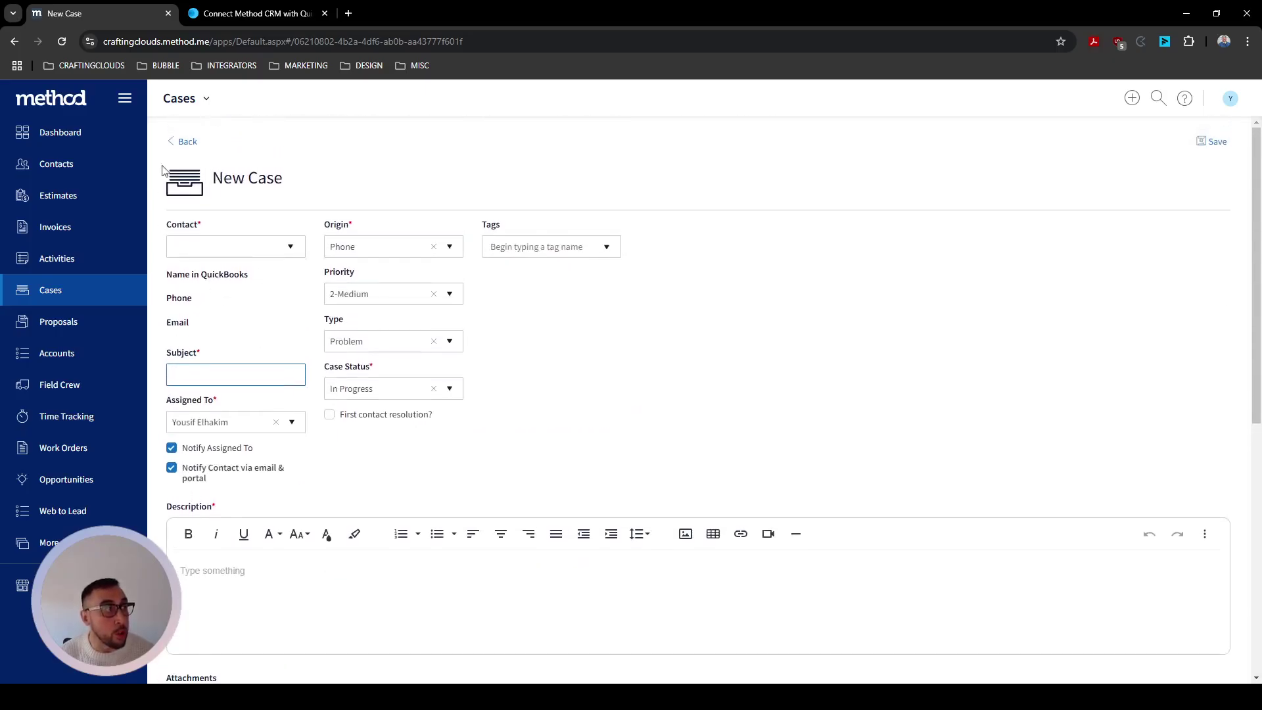
pyautogui.click(72, 129)
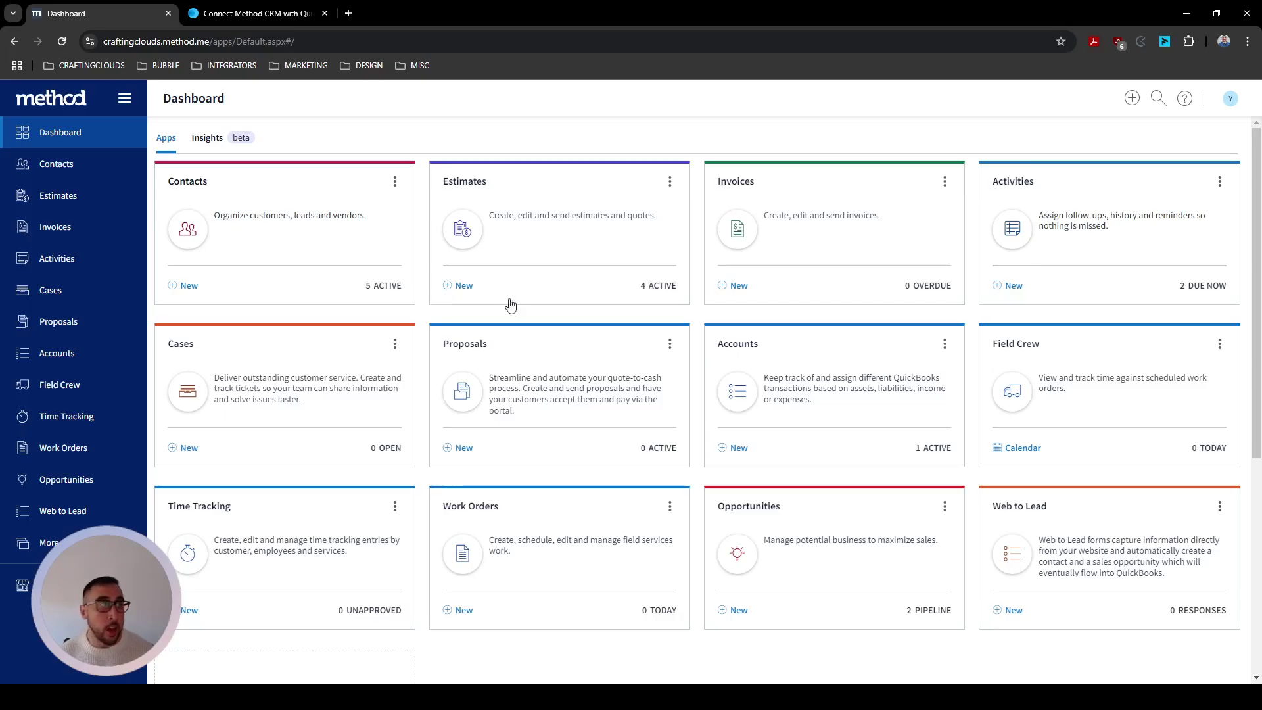
# Step: Open the Lulu Lemon contact's Portal Link and sign in with the listed Google account
pyautogui.click(289, 192)
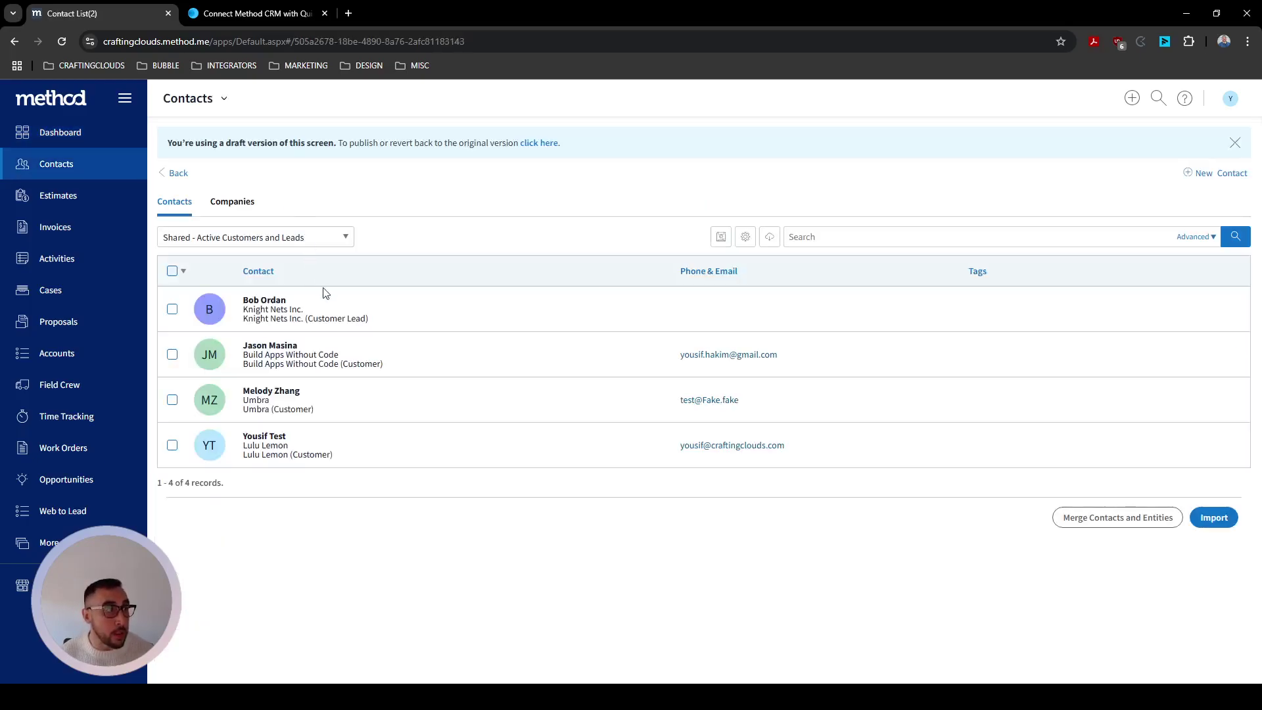
pyautogui.click(319, 445)
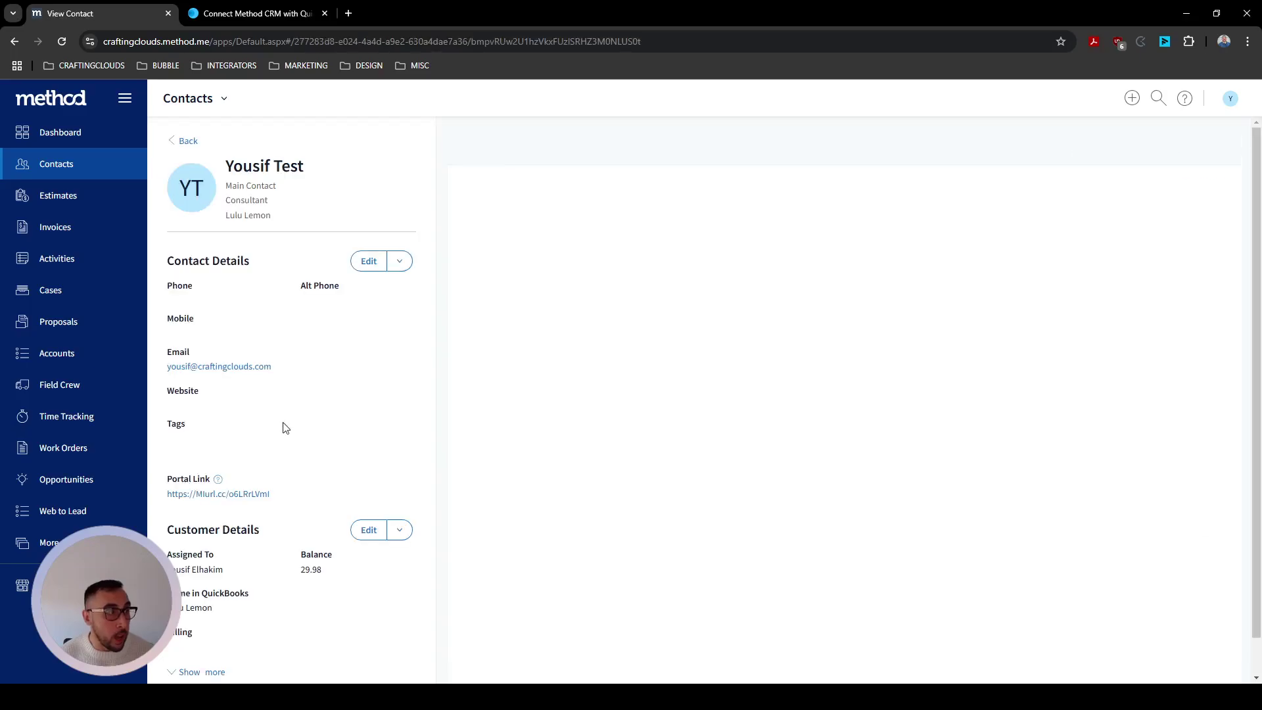
pyautogui.click(231, 495)
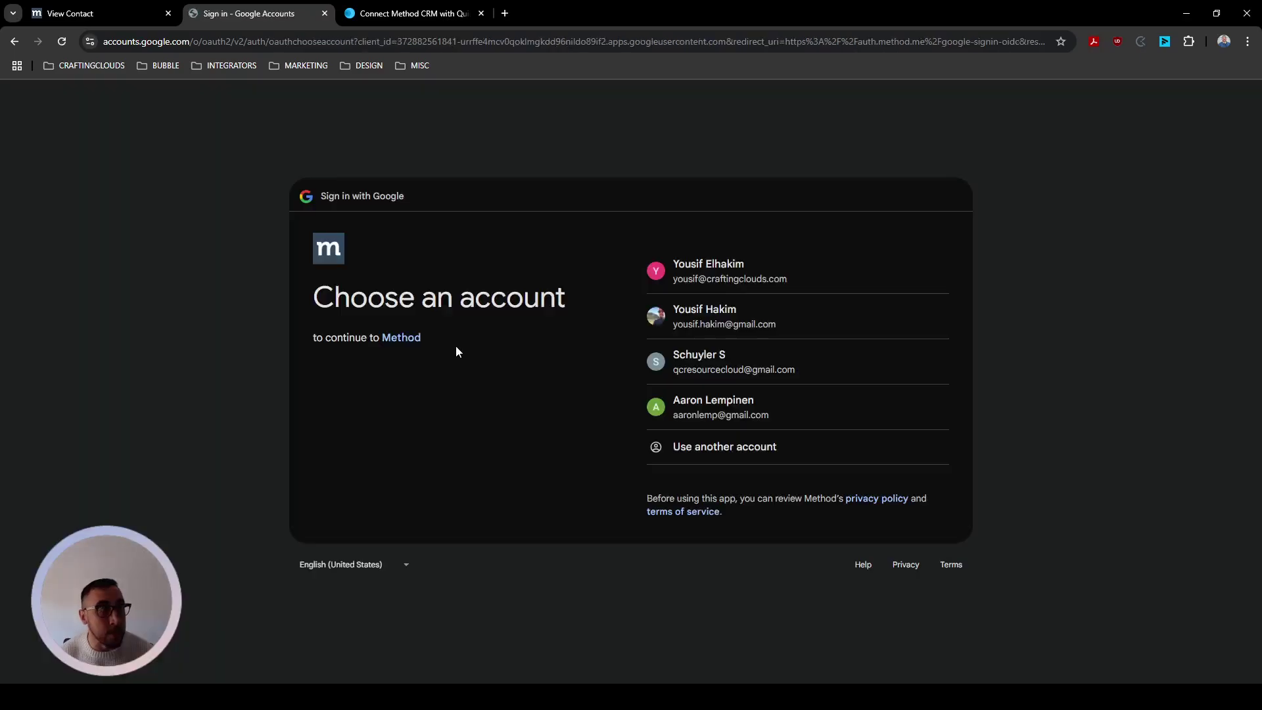
pyautogui.click(725, 283)
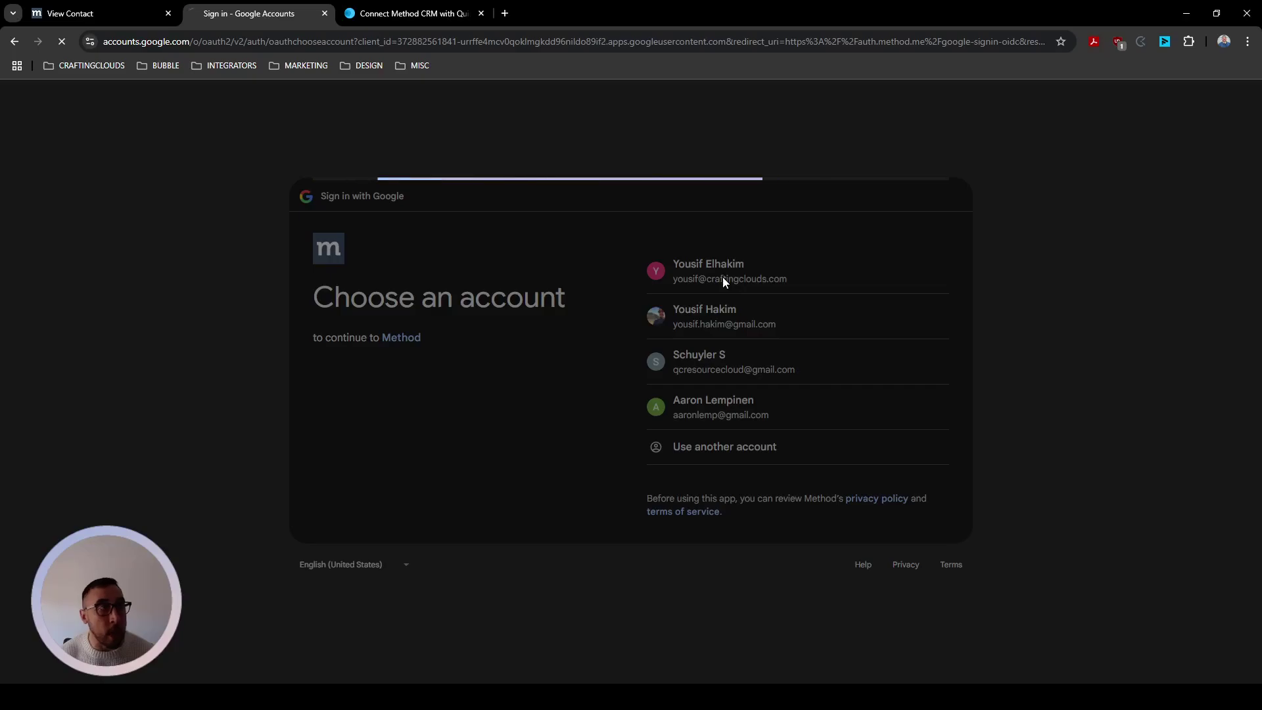
pyautogui.click(886, 452)
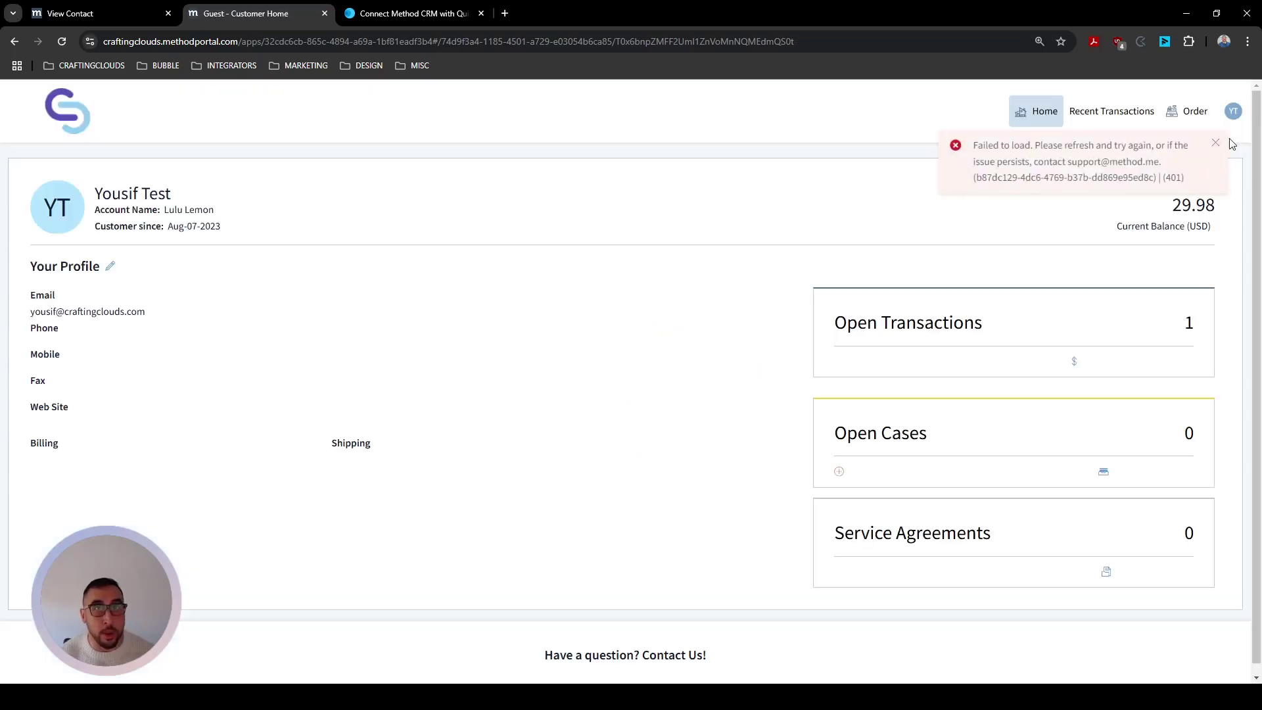
# Step: Dismiss the load error, view the outstanding invoice, then go to the Order Here page
pyautogui.click(1215, 143)
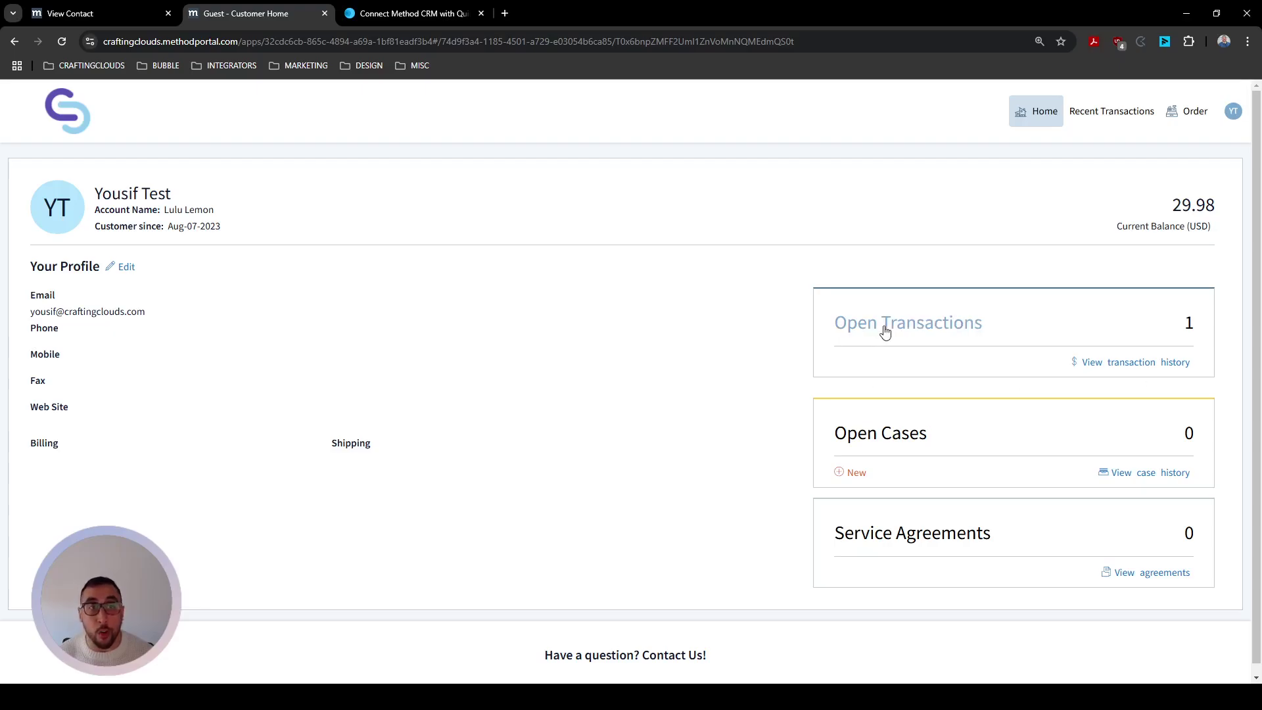
pyautogui.click(1107, 363)
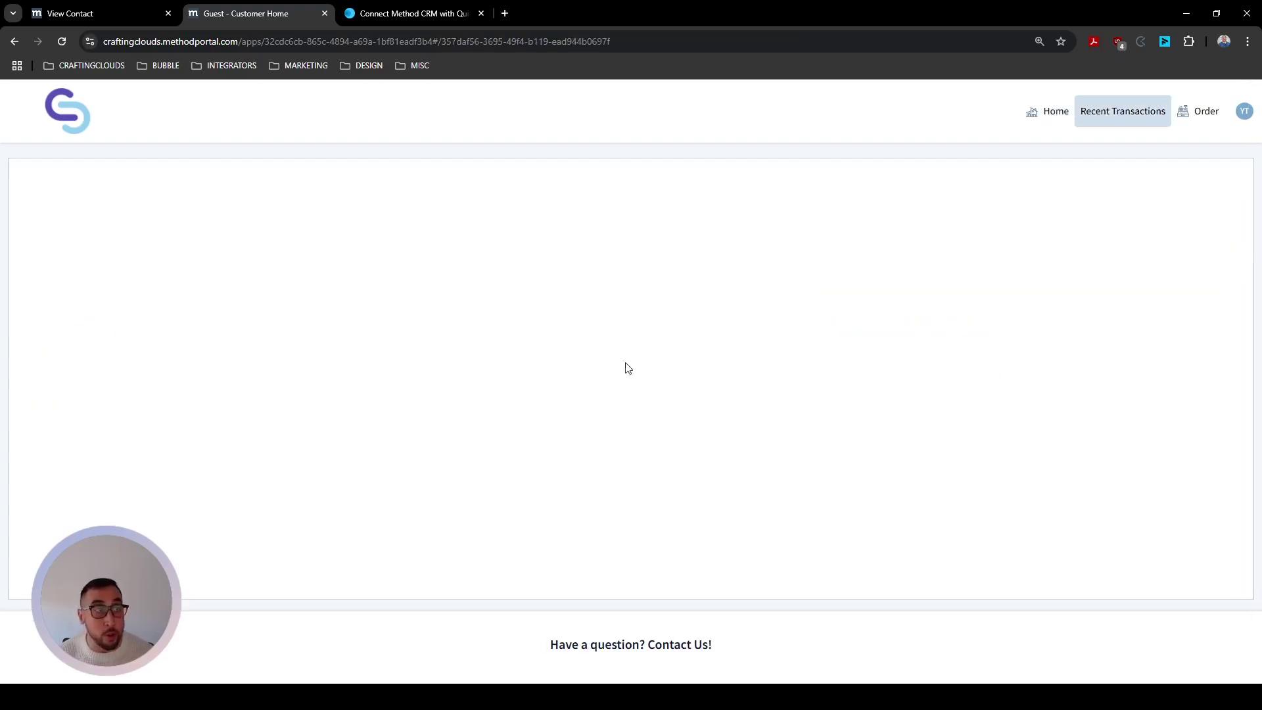
pyautogui.click(896, 327)
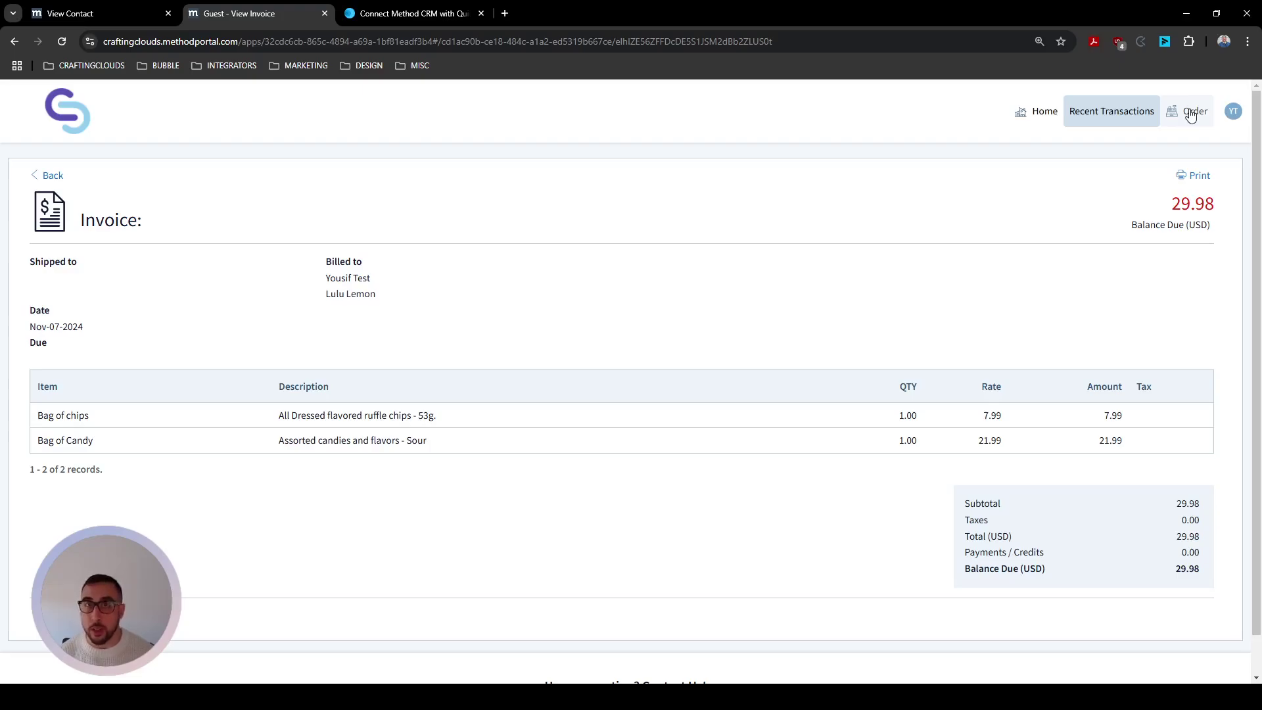
pyautogui.click(1191, 113)
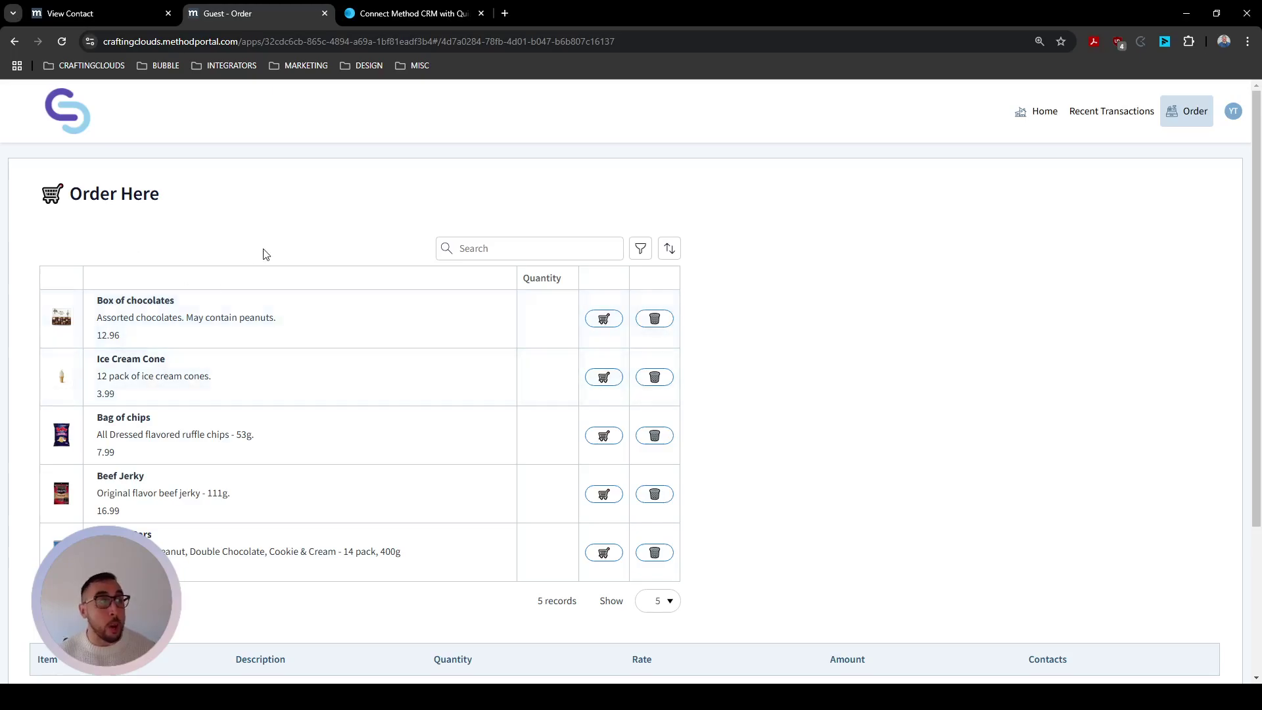
# Step: Add 2 Box of chocolates and 4 Ice Cream Cones to the cart and submit the order
pyautogui.click(550, 319)
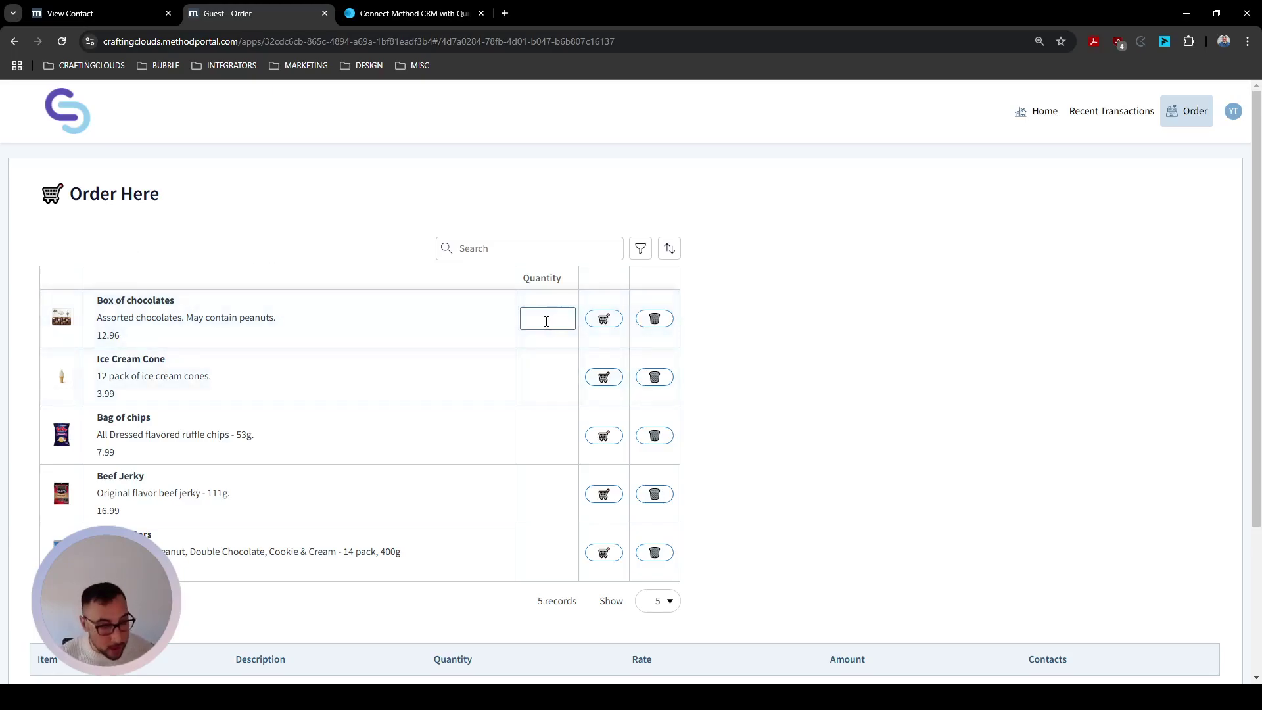
pyautogui.write('2')
pyautogui.click(548, 376)
pyautogui.write('3')
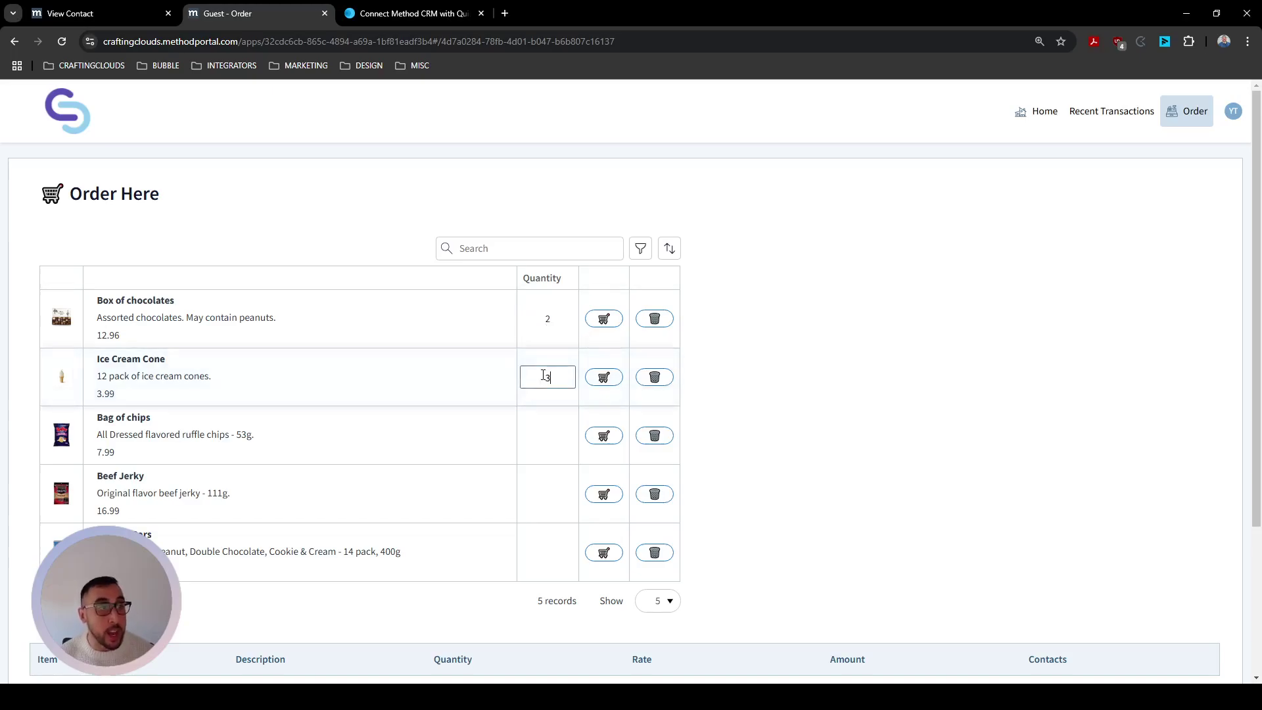
pyautogui.click(604, 320)
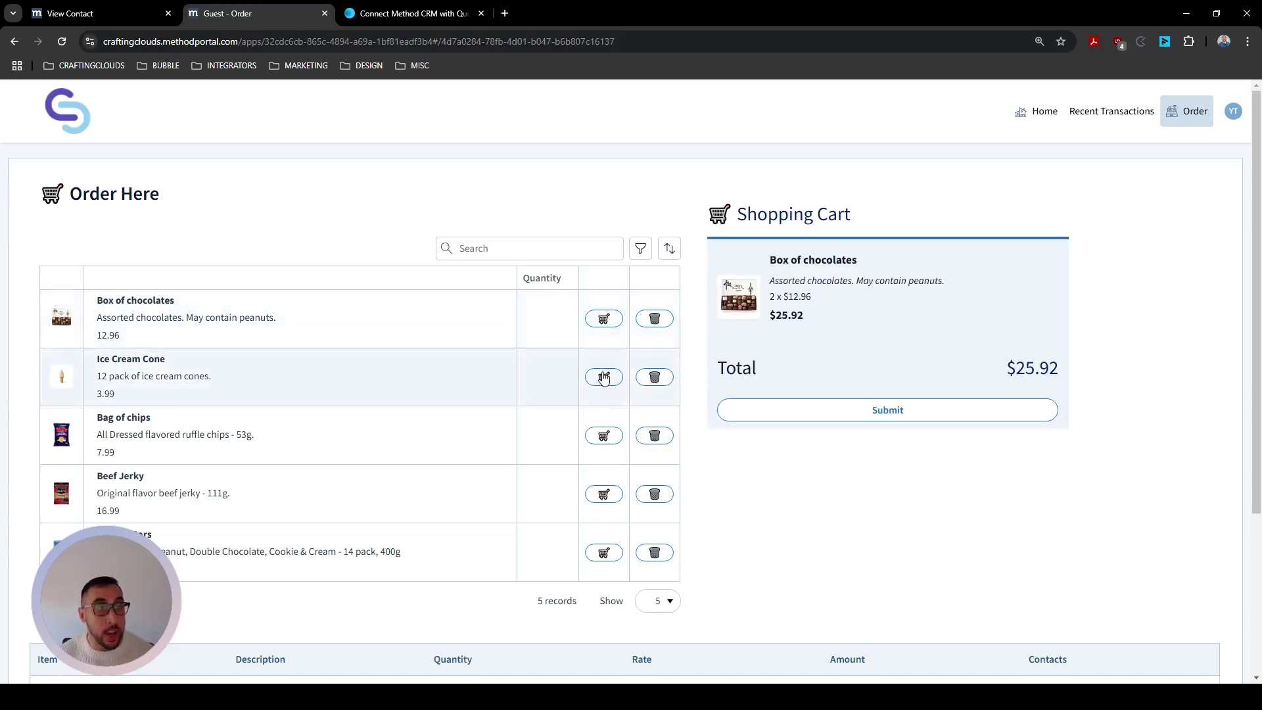
pyautogui.write('4')
pyautogui.click(604, 377)
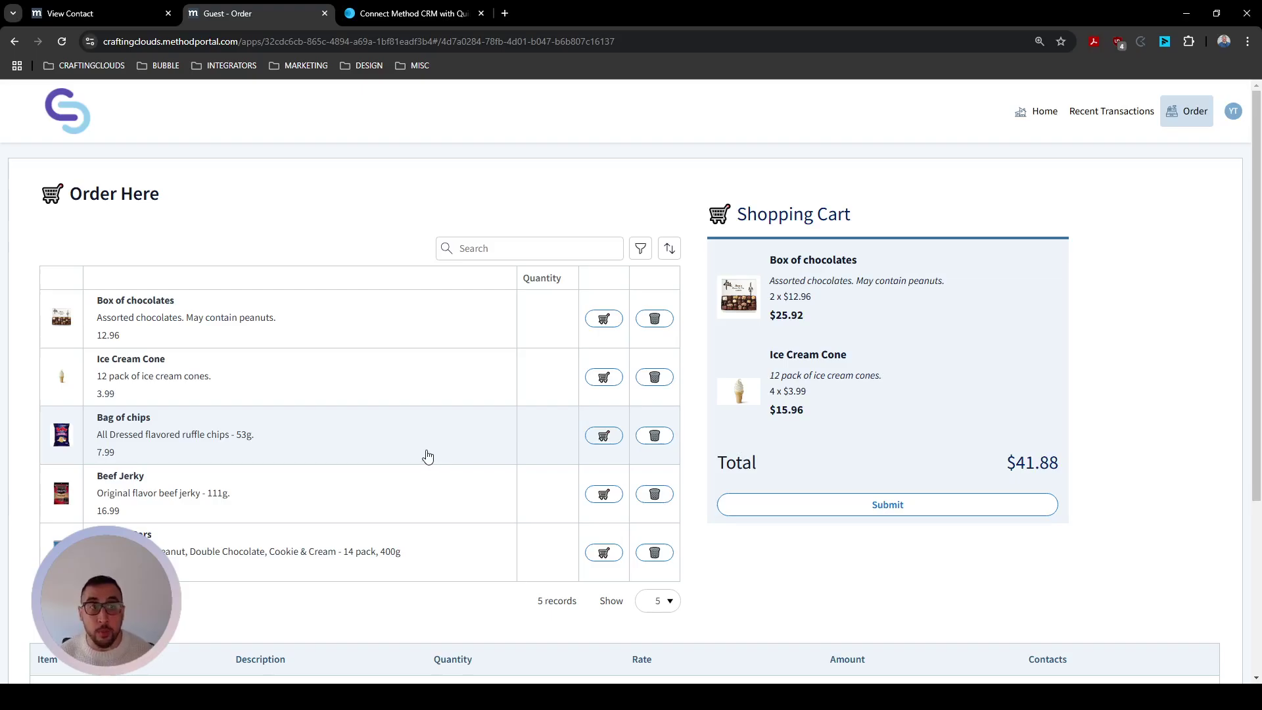
pyautogui.click(845, 507)
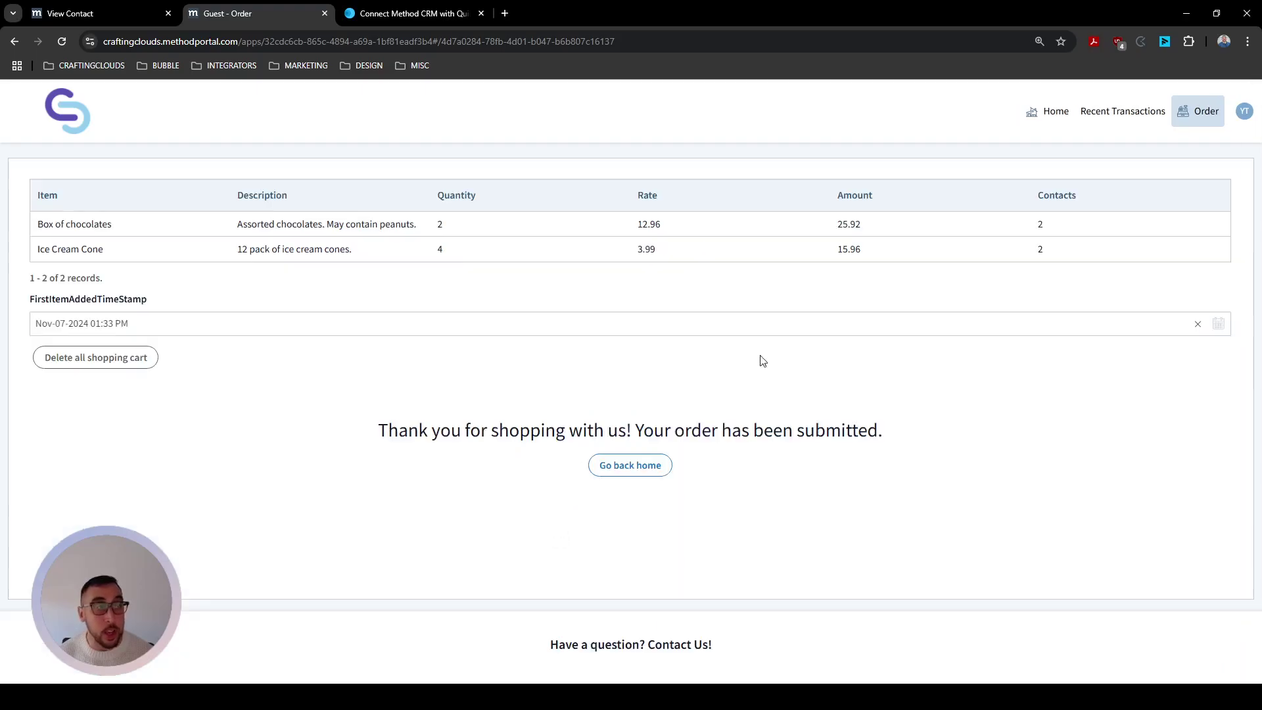
# Step: Highlight the order confirmation message, then return to the Lulu Lemon contact in Method CRM
pyautogui.moveTo(380, 433); pyautogui.dragTo(930, 431)
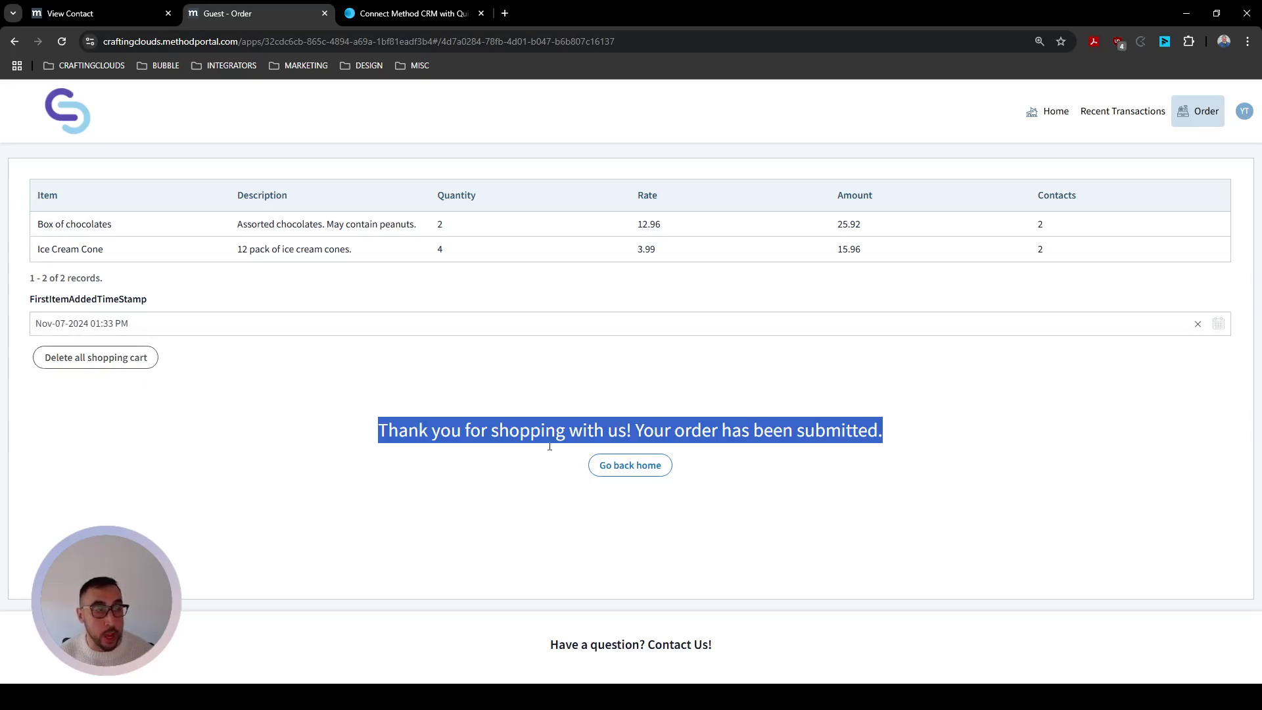
pyautogui.click(474, 439)
pyautogui.moveTo(381, 430); pyautogui.dragTo(911, 436)
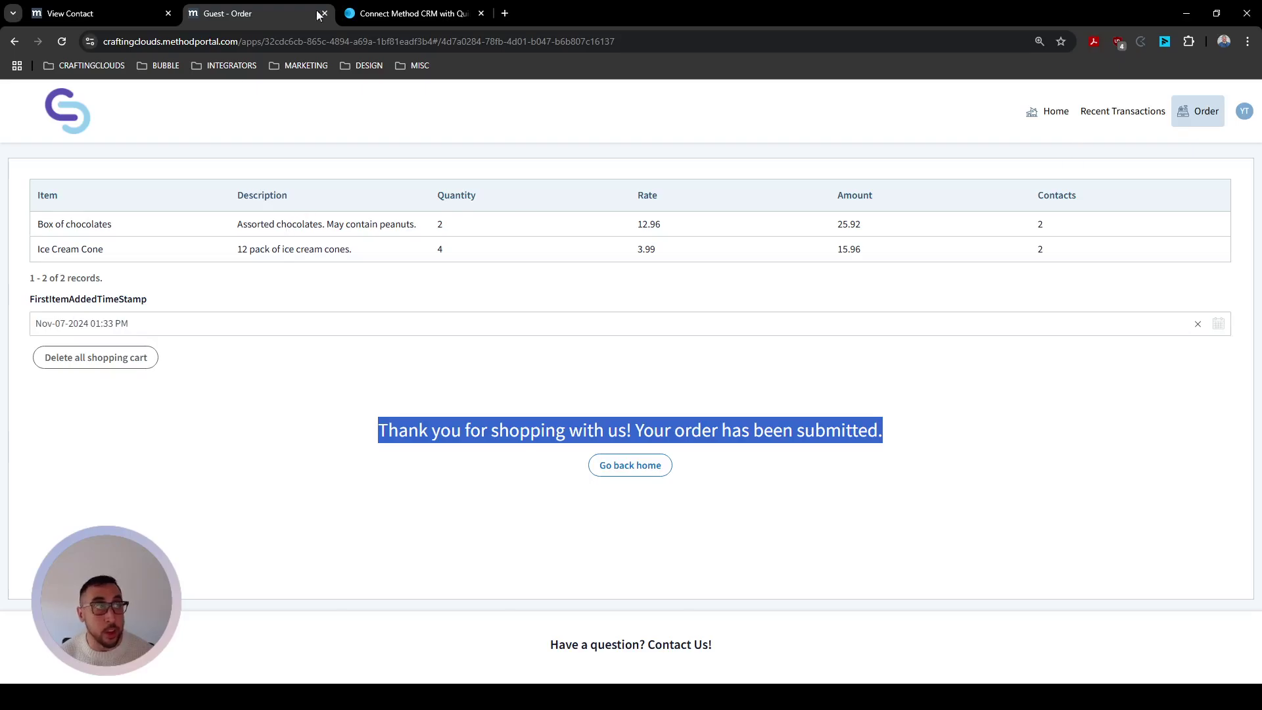
pyautogui.click(121, 15)
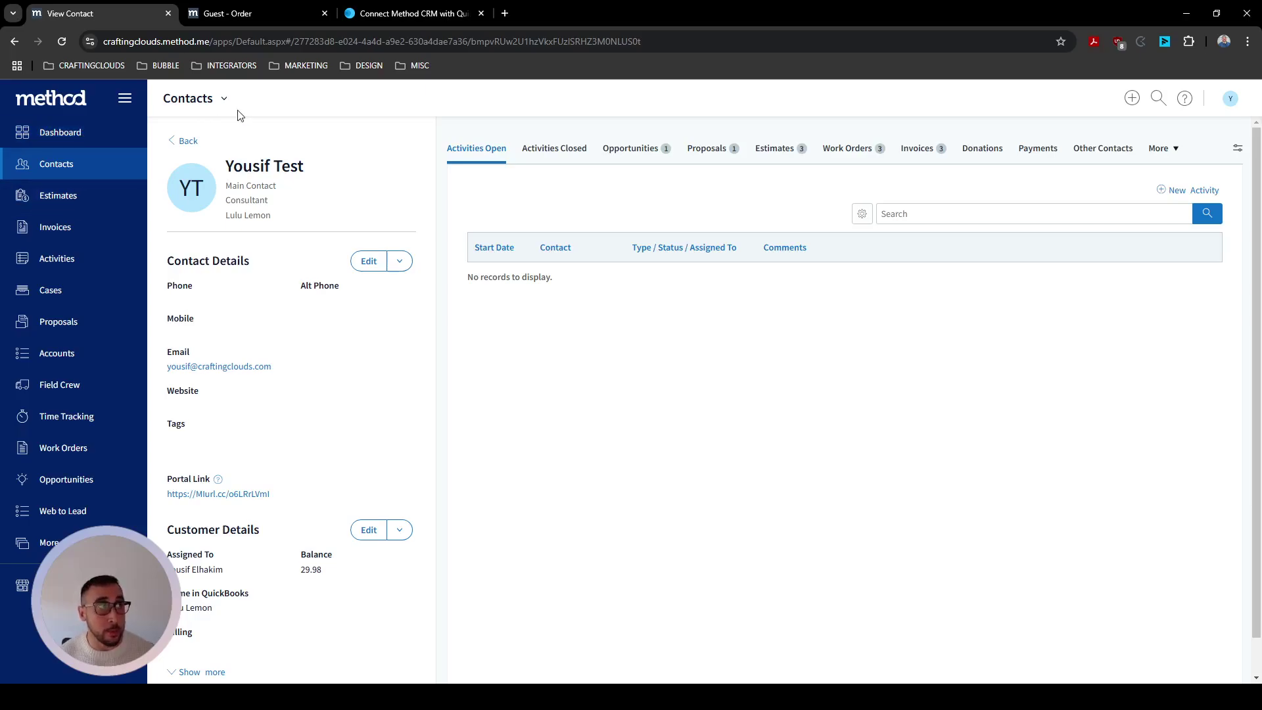
# Step: Highlight the Method CRM name on its listing, then go back to the All apps listing
pyautogui.click(395, 18)
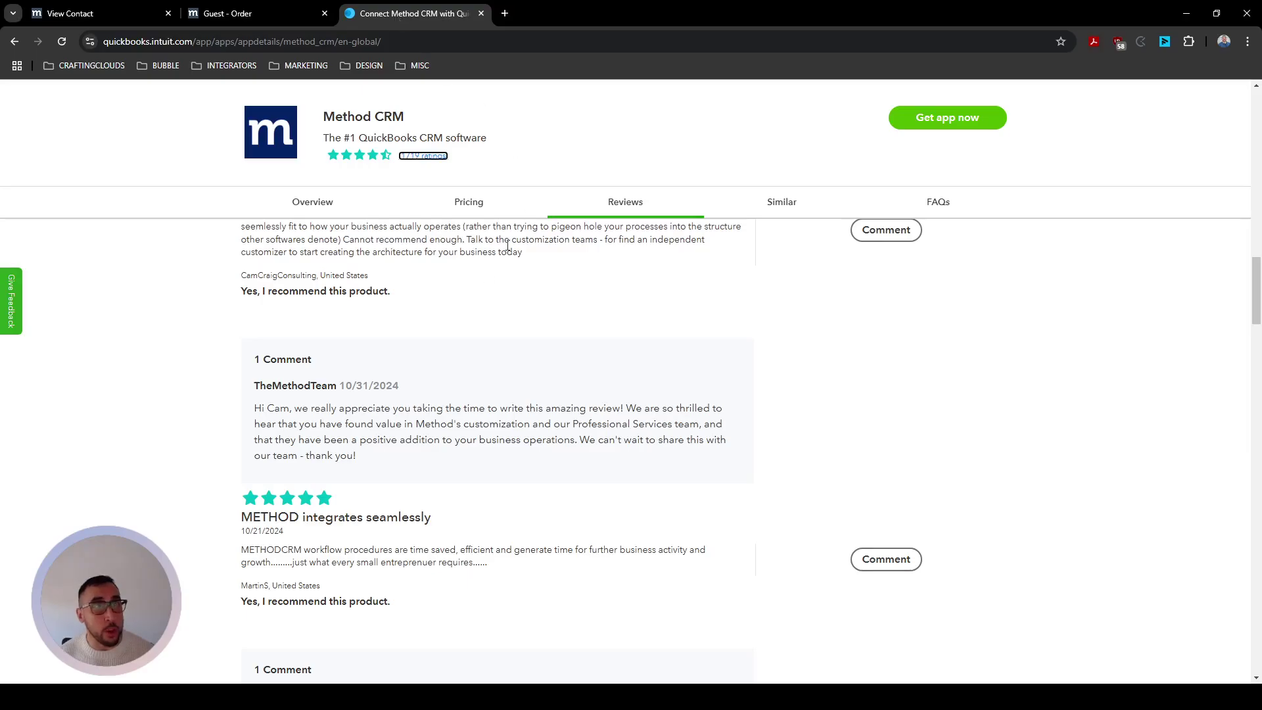
pyautogui.scroll(3, 475, 296)
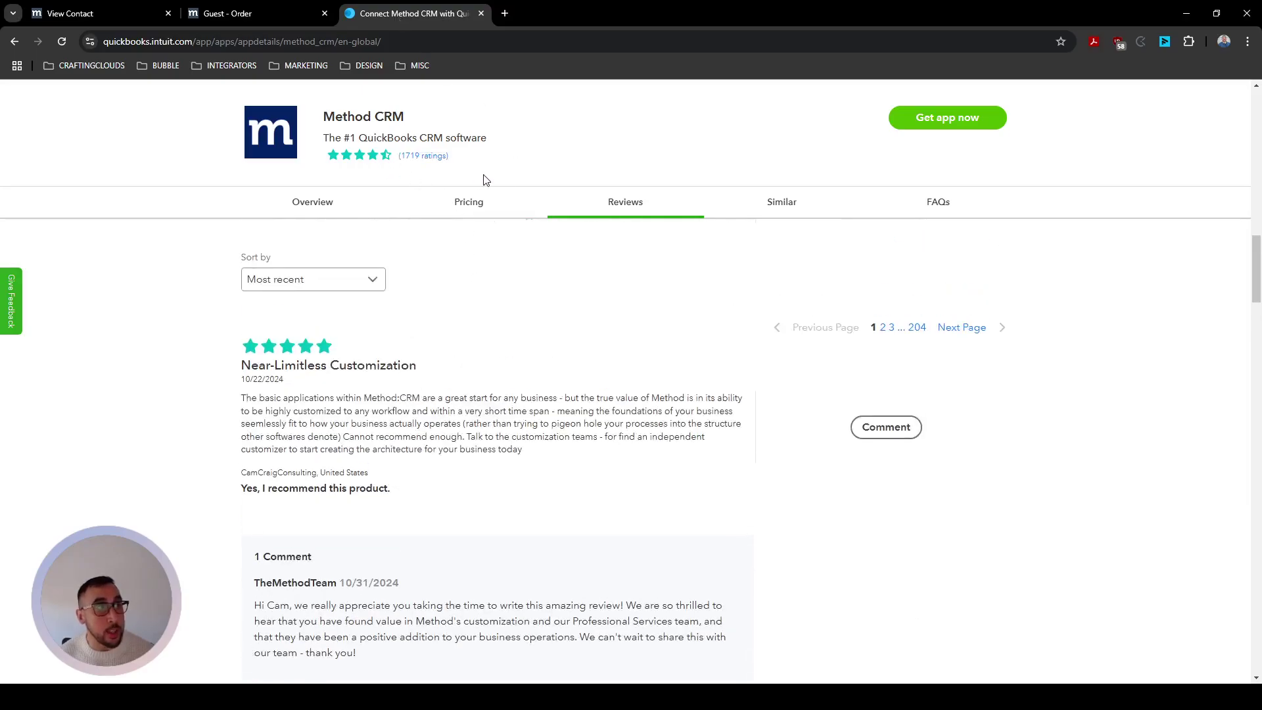
pyautogui.moveTo(325, 118); pyautogui.dragTo(404, 118)
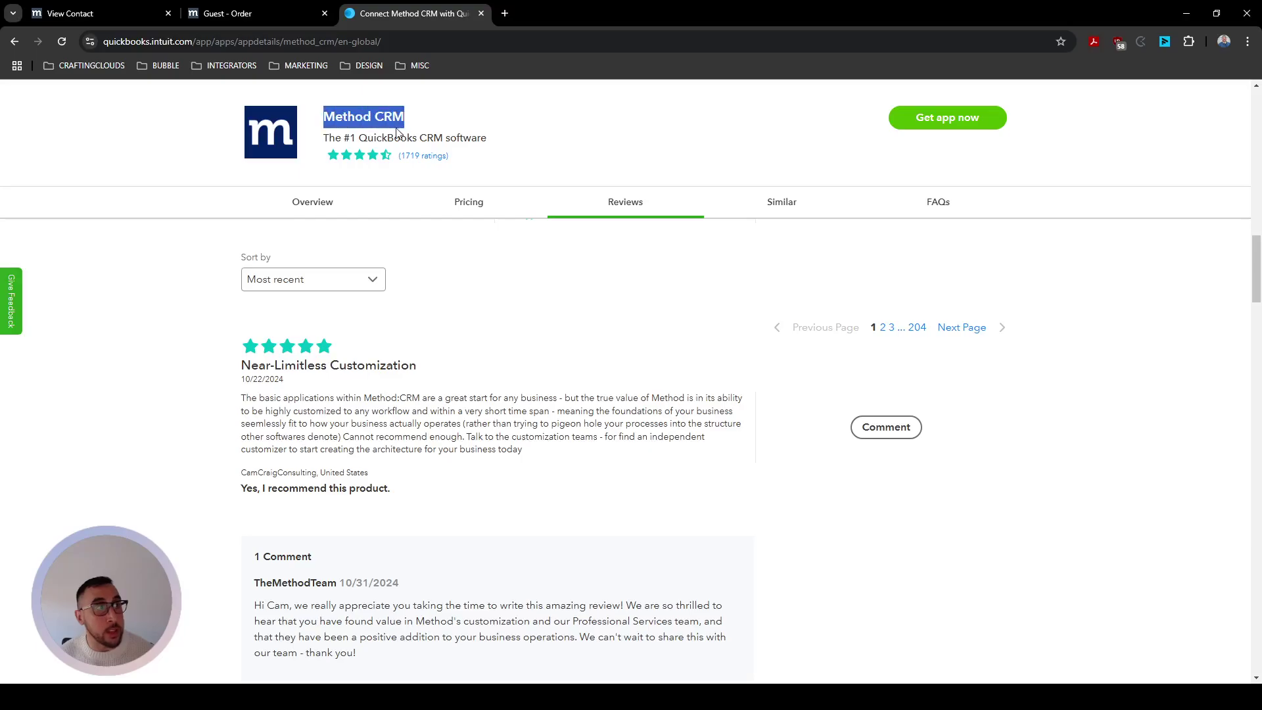
pyautogui.click(14, 41)
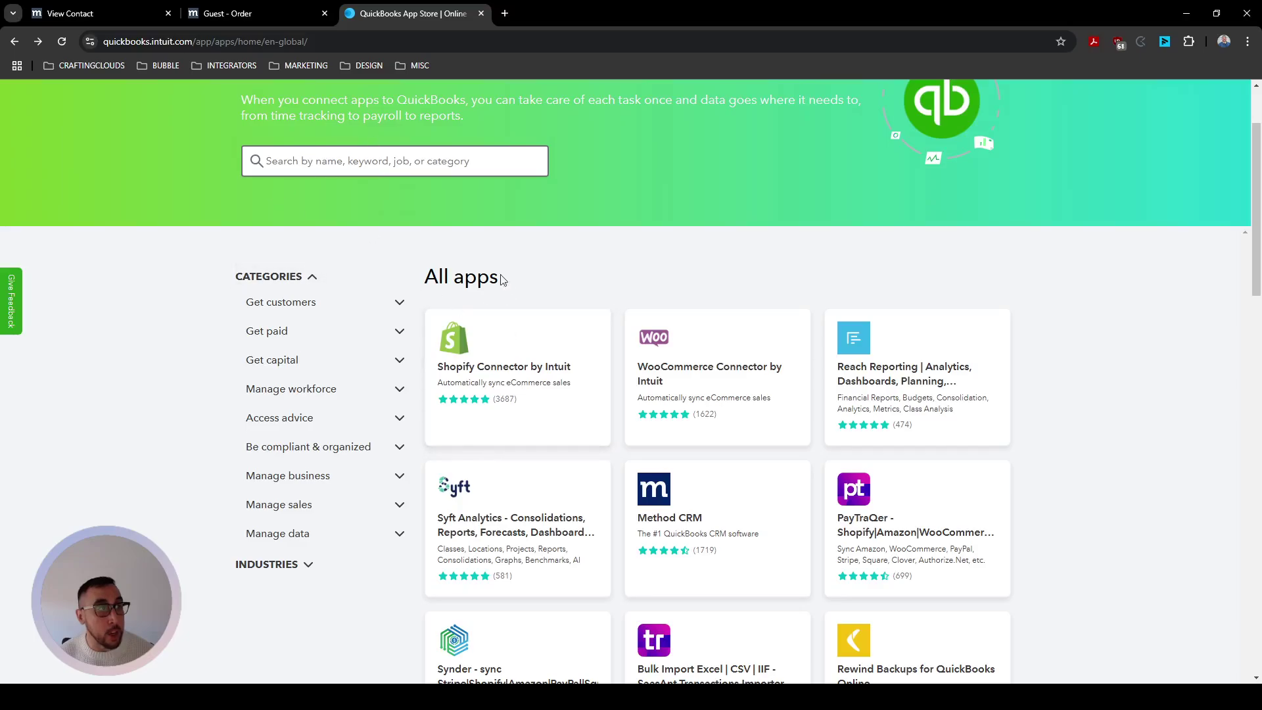
pyautogui.scroll(-1, 547, 351)
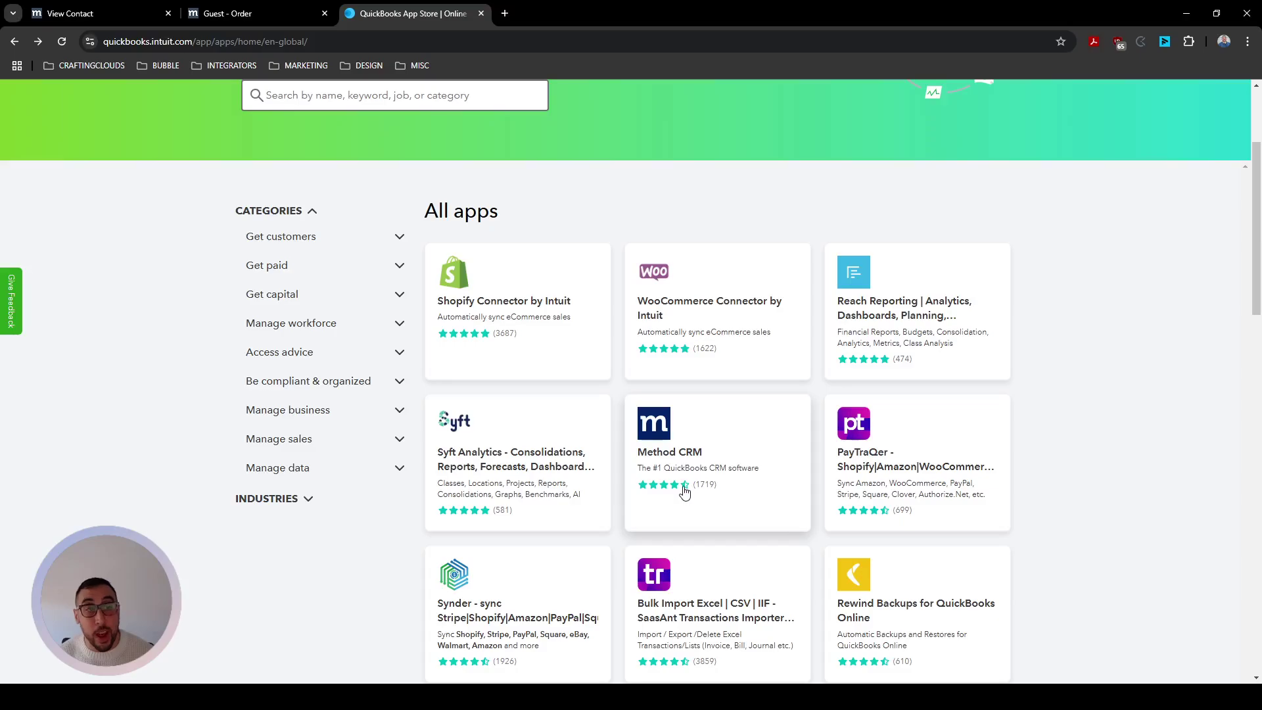
# Step: Open the Method CRM app details and jump to its reviews
pyautogui.click(684, 492)
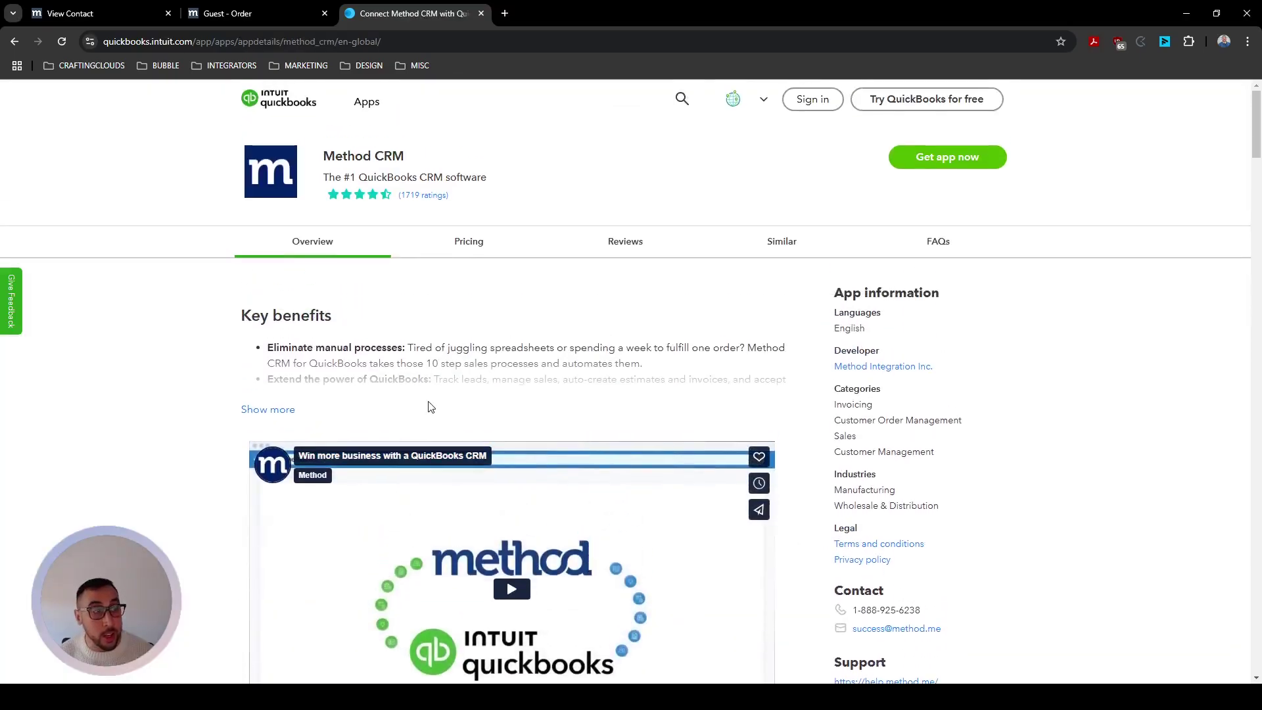
pyautogui.scroll(-4, 430, 381)
pyautogui.scroll(4, 429, 376)
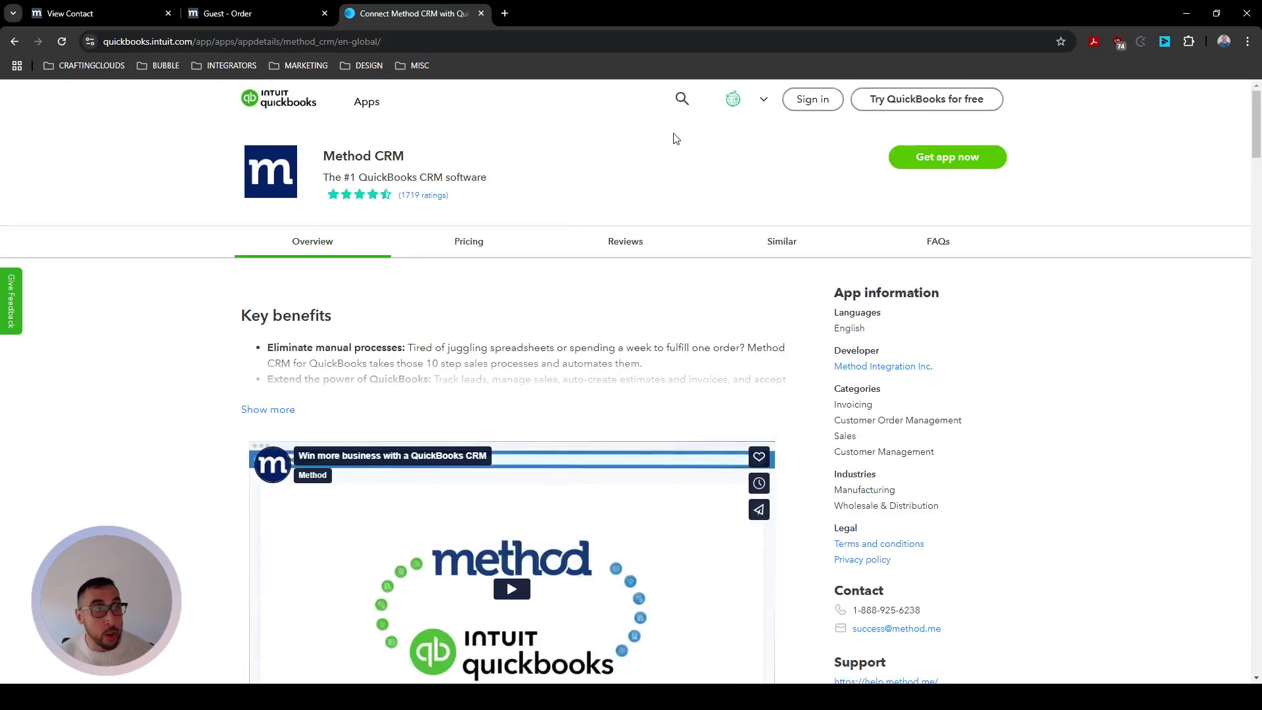
pyautogui.click(630, 242)
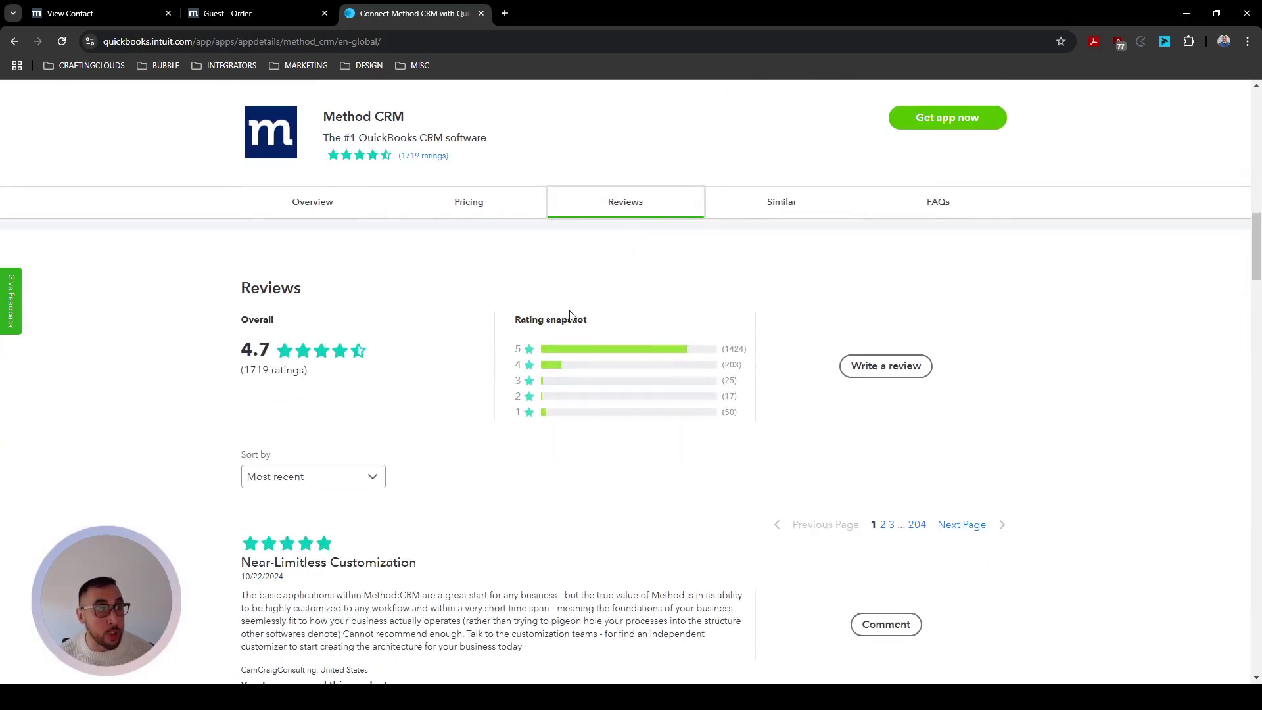
pyautogui.scroll(-2, 570, 316)
pyautogui.scroll(-1, 569, 315)
pyautogui.scroll(-2, 572, 313)
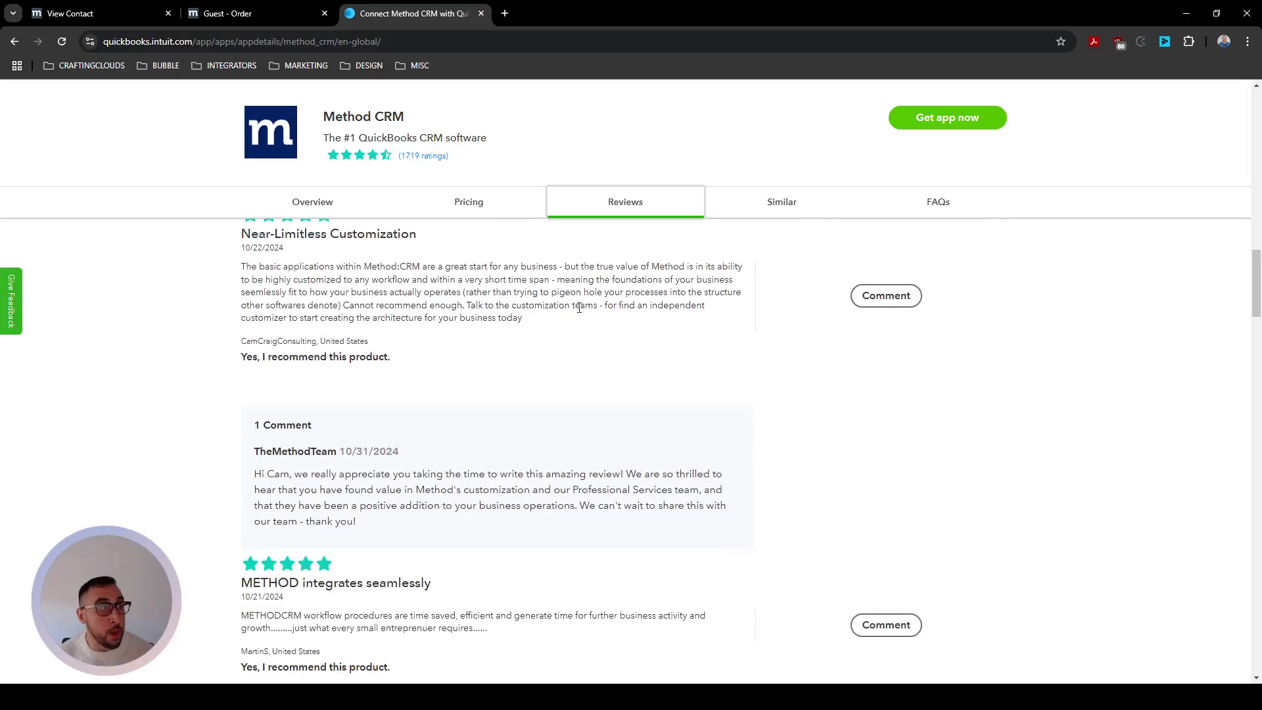
pyautogui.scroll(1, 403, 286)
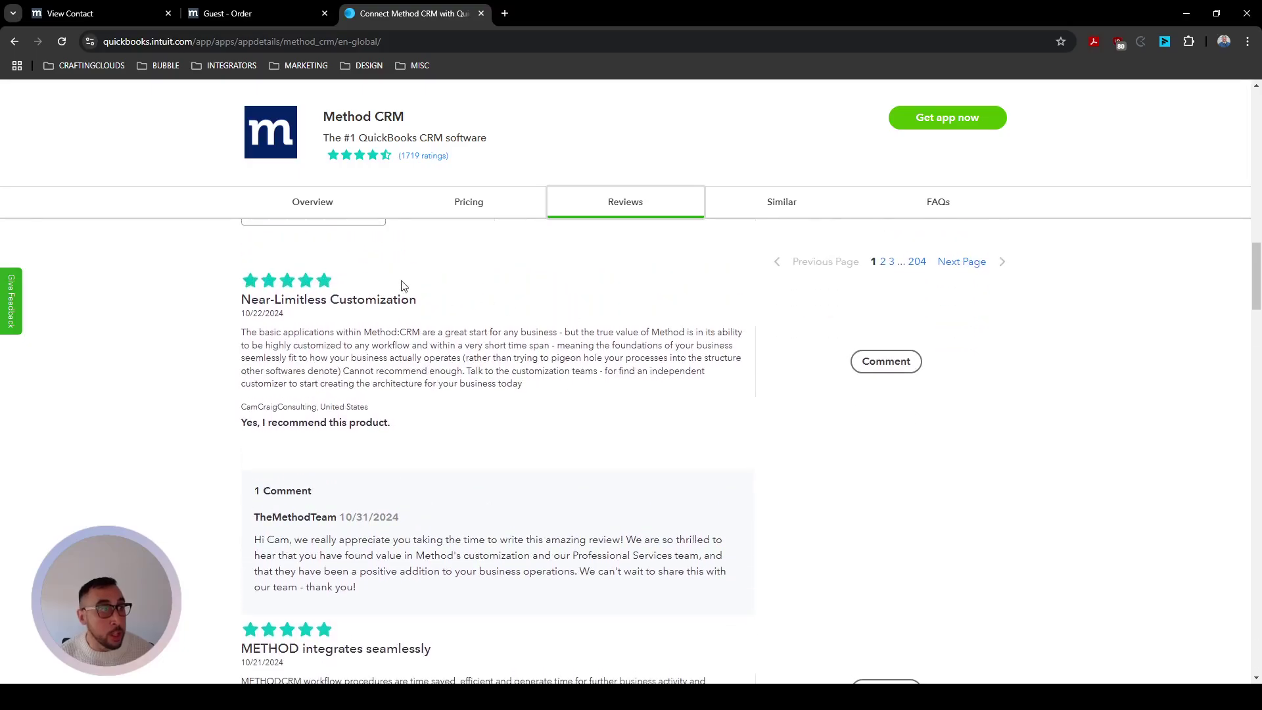
# Step: Highlight the Near-Limitless Customization review's title and text, then clear the selection
pyautogui.click(243, 300)
pyautogui.moveTo(243, 300); pyautogui.dragTo(426, 302)
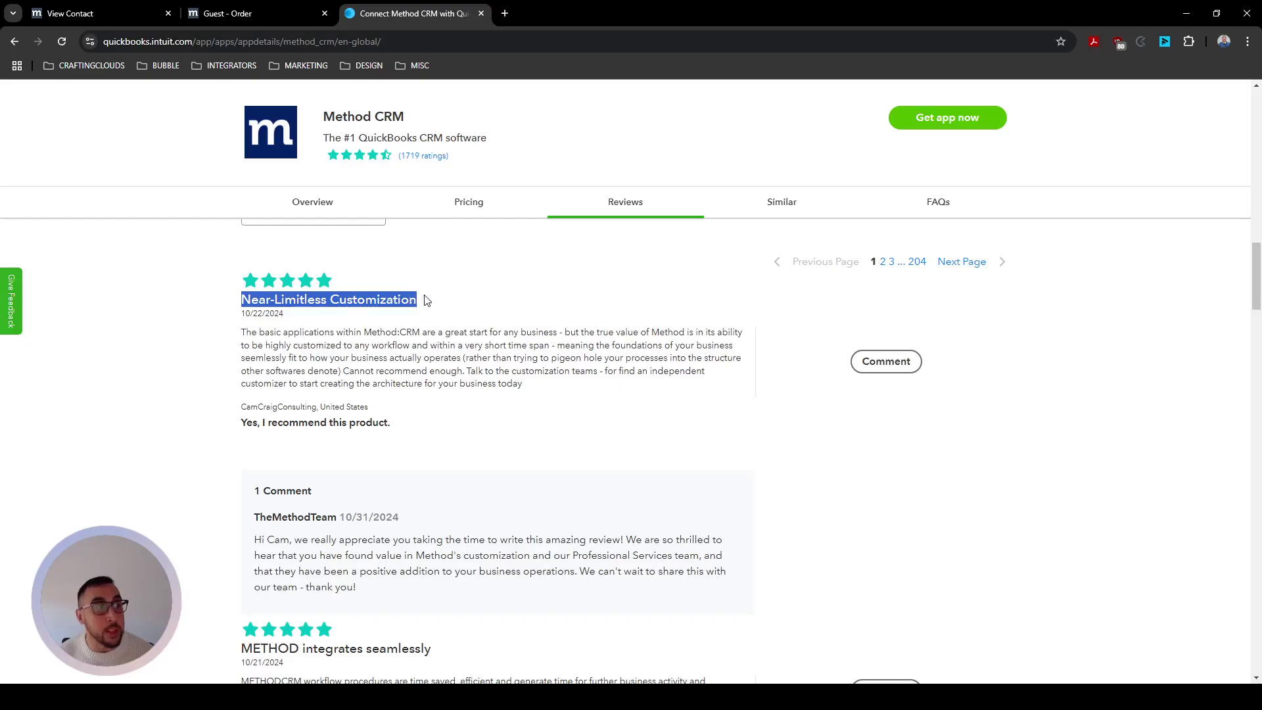
pyautogui.click(428, 313)
pyautogui.moveTo(241, 332)
pyautogui.mouseDown()
pyautogui.moveTo(741, 343)
pyautogui.moveTo(453, 359)
pyautogui.moveTo(454, 347)
pyautogui.moveTo(702, 347)
pyautogui.moveTo(399, 358)
pyautogui.moveTo(704, 361)
pyautogui.moveTo(382, 361)
pyautogui.moveTo(342, 372)
pyautogui.moveTo(599, 376)
pyautogui.mouseUp()
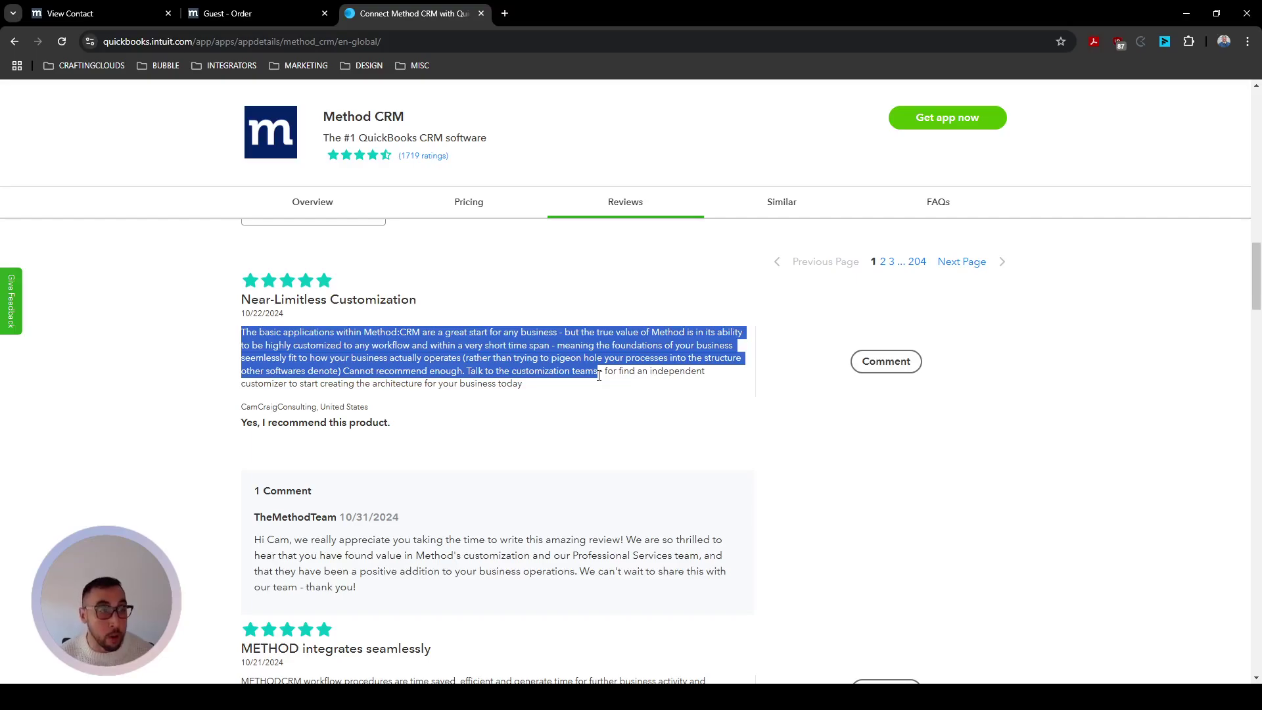
pyautogui.moveTo(599, 376)
pyautogui.mouseDown()
pyautogui.moveTo(669, 376)
pyautogui.moveTo(487, 386)
pyautogui.moveTo(532, 392)
pyautogui.mouseUp()
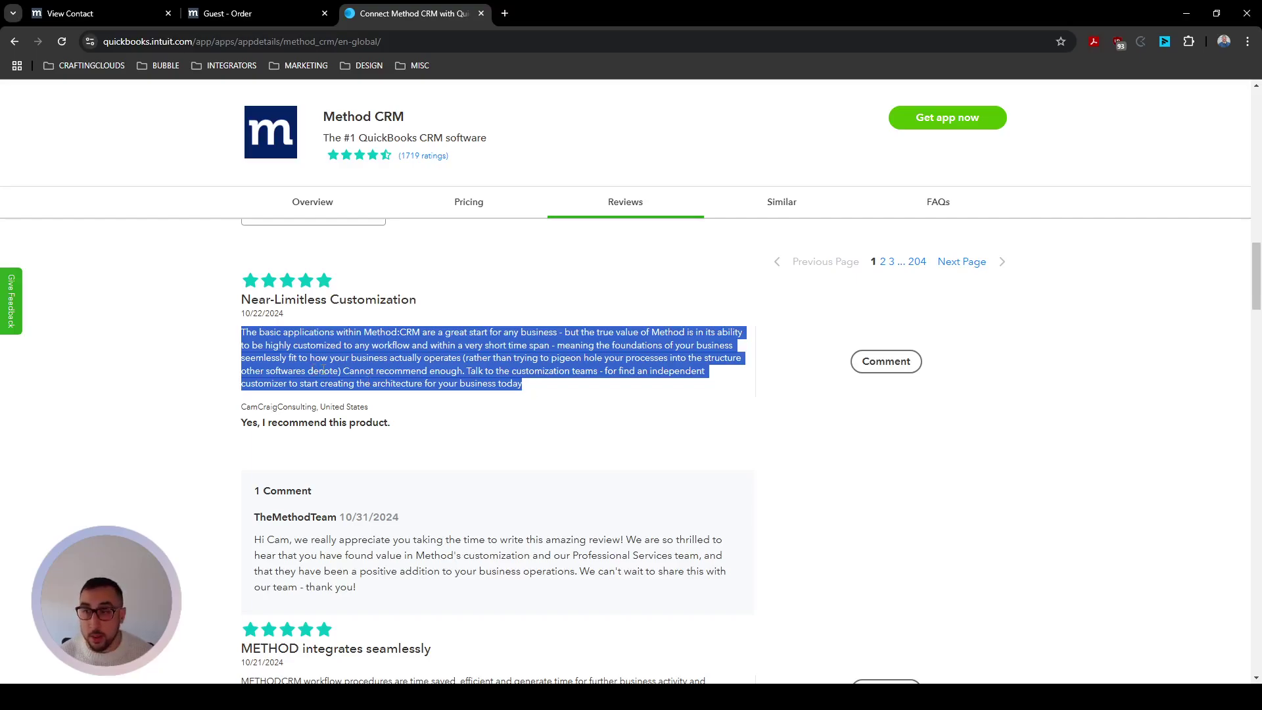
pyautogui.scroll(-2, 322, 369)
pyautogui.scroll(2, 322, 370)
pyautogui.scroll(1, 322, 372)
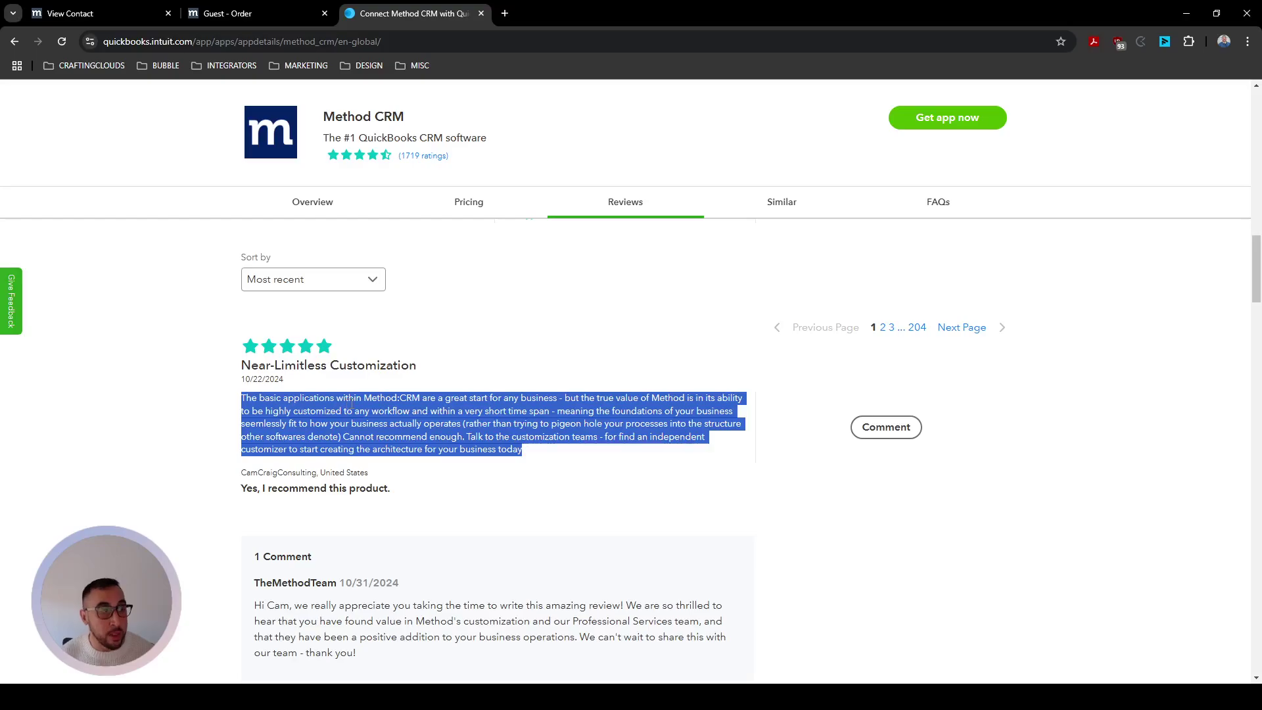
pyautogui.click(352, 402)
pyautogui.scroll(-2, 300, 392)
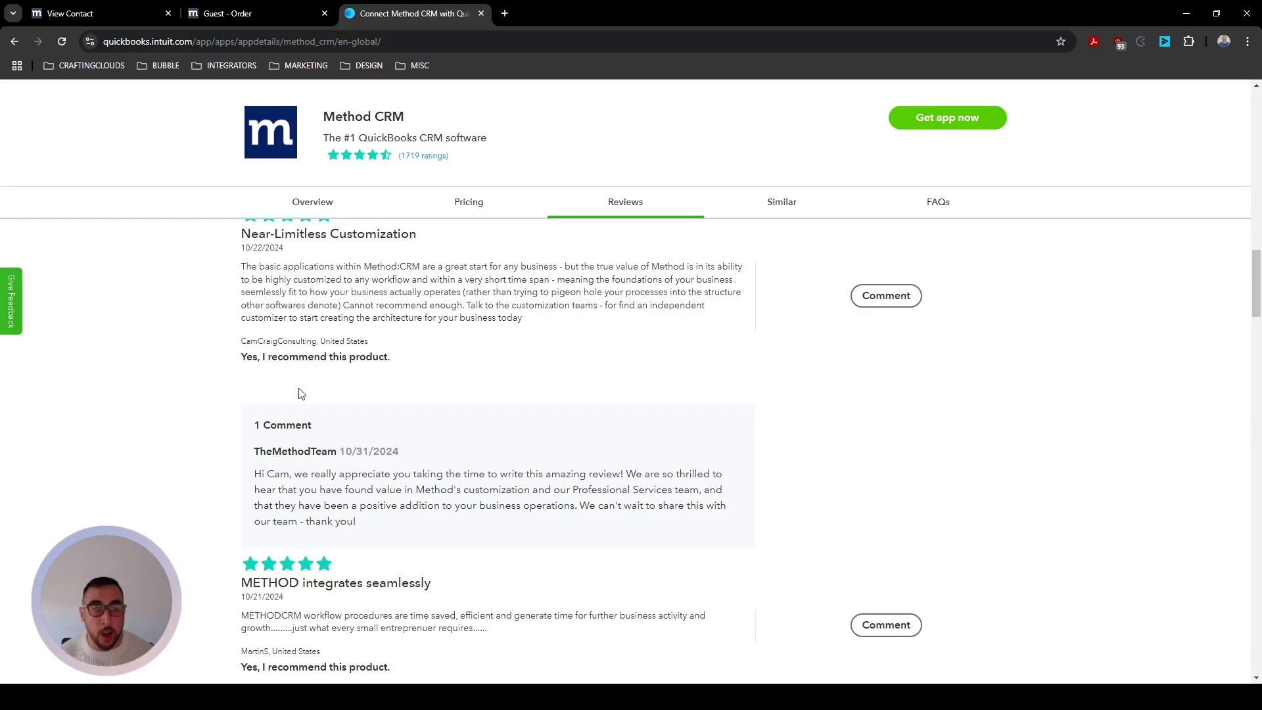
# Step: Load craftingclouds.com in a new tab and open its free consultation booking page
pyautogui.click(505, 14)
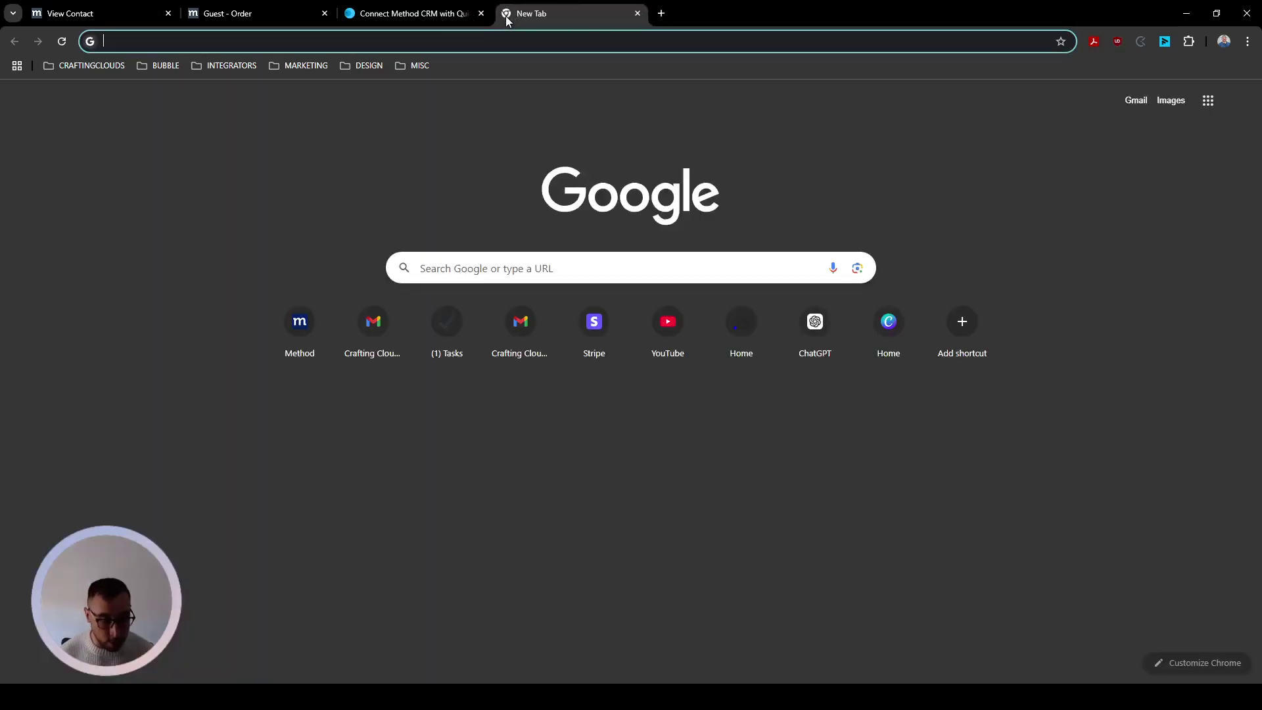
pyautogui.write('craftingclouds.')
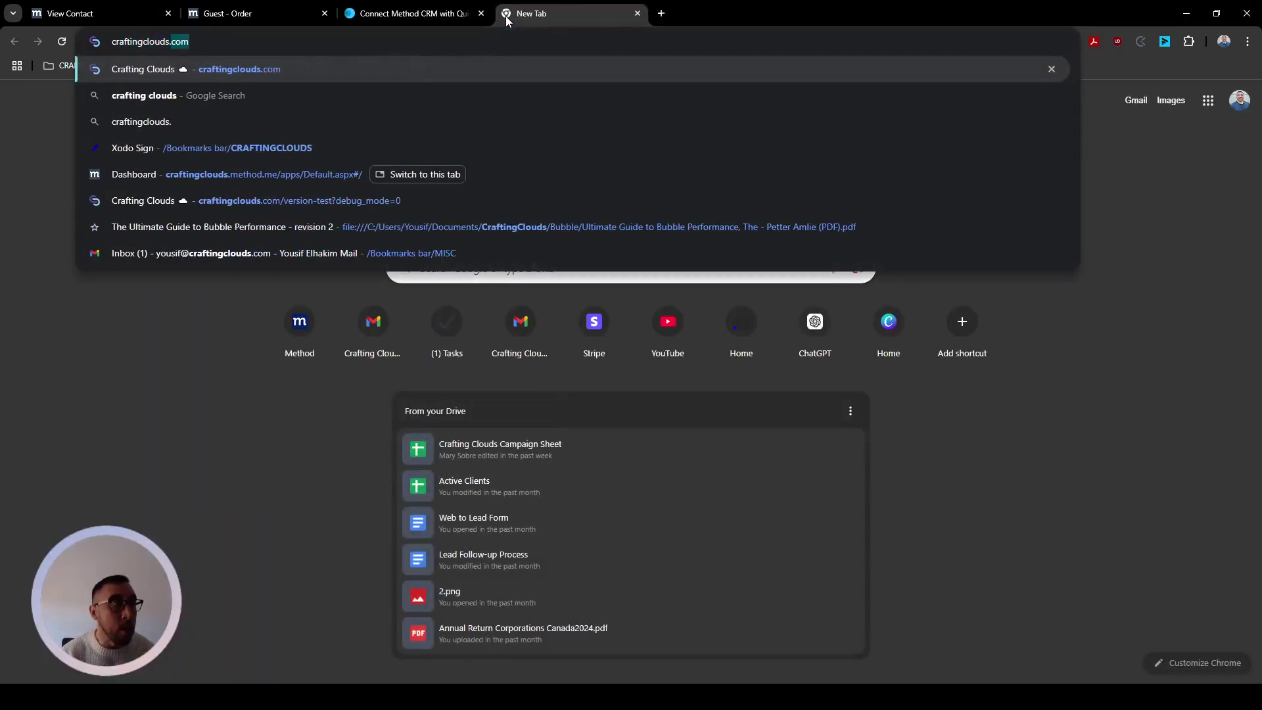
pyautogui.press('Return')
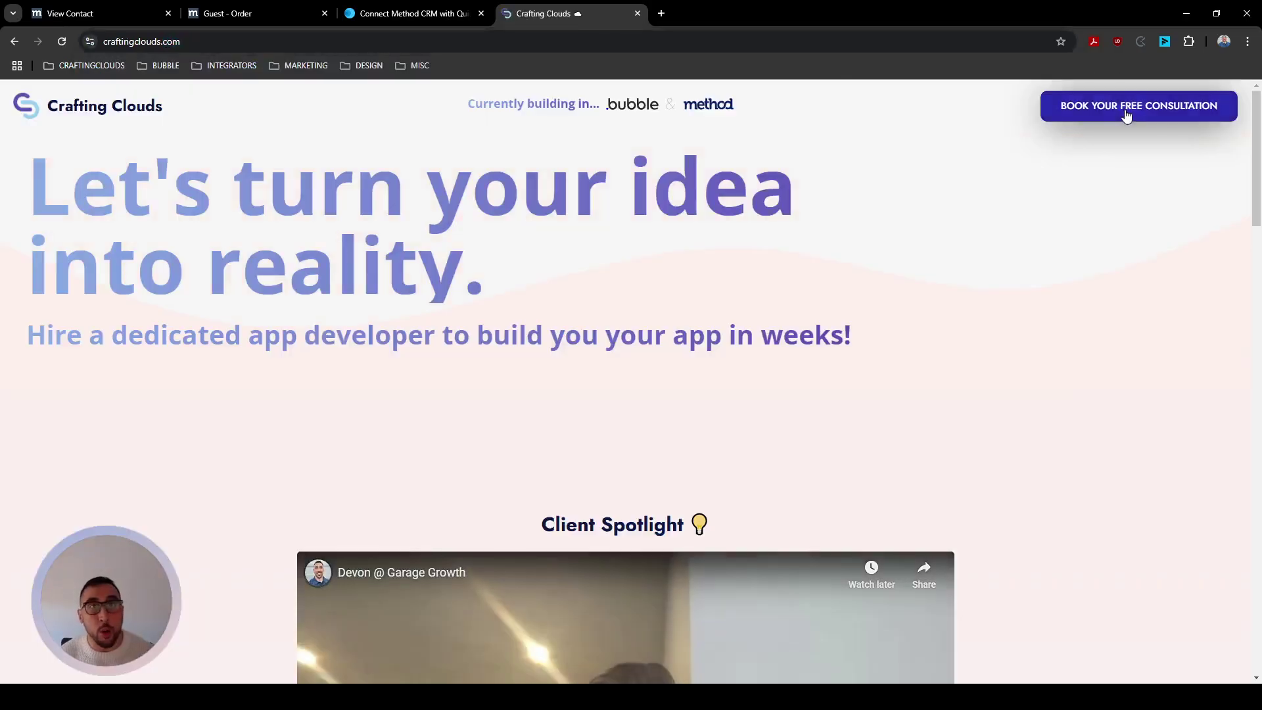
pyautogui.click(1127, 115)
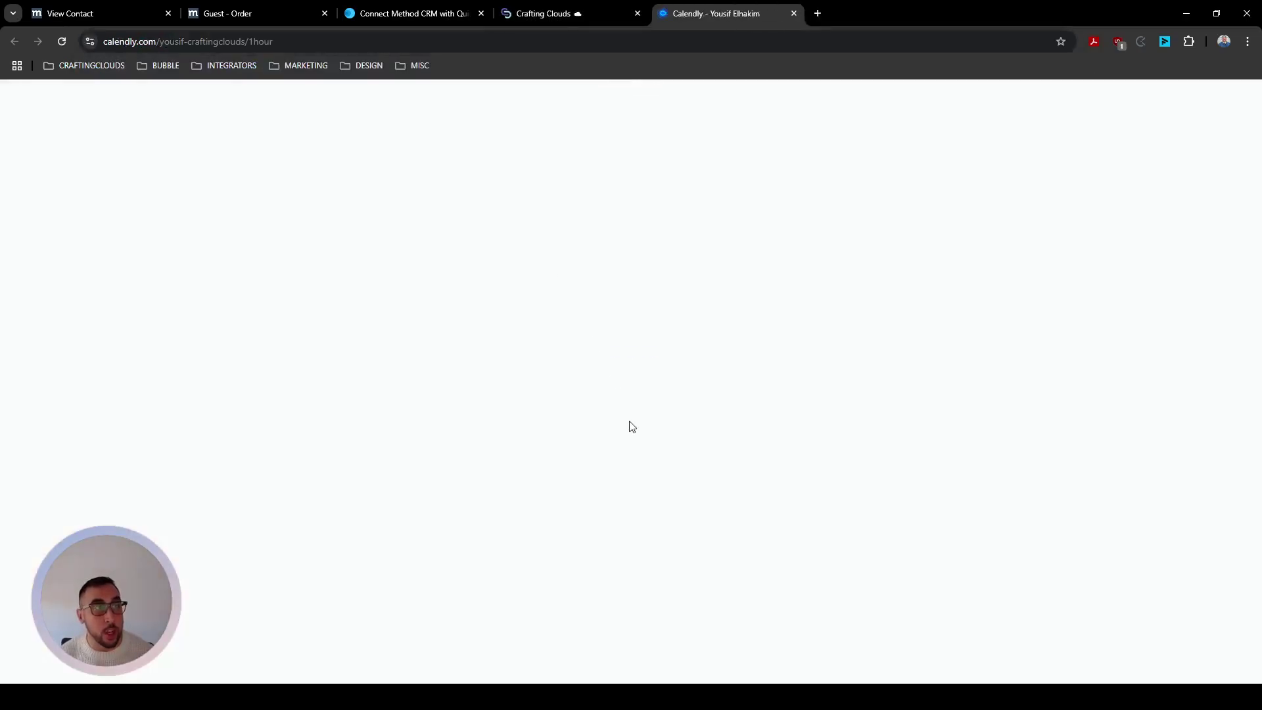